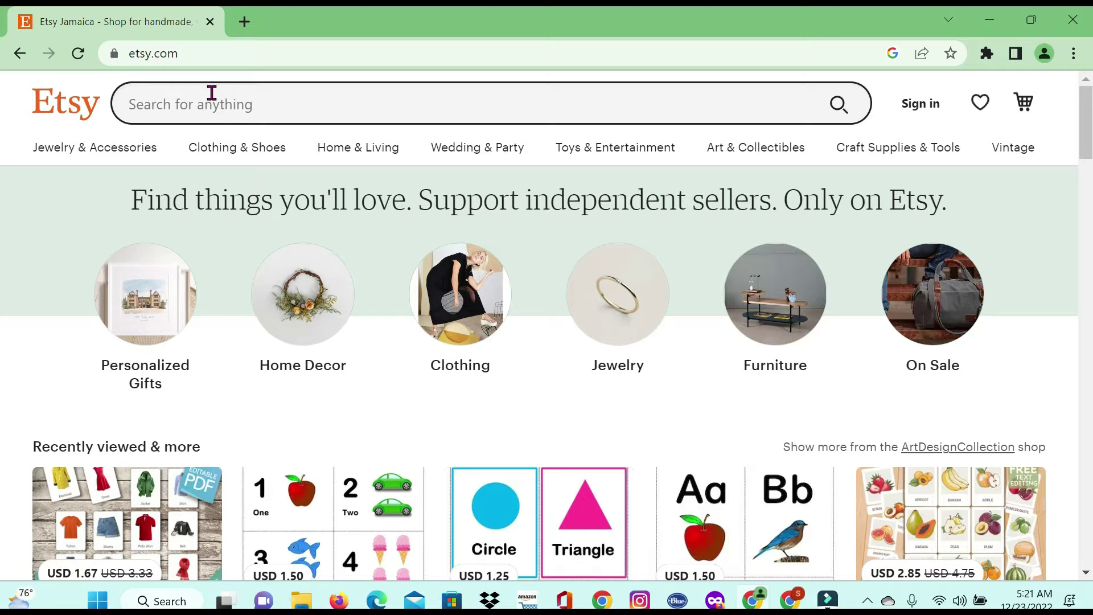
- Search Etsy for "flashcards"
left_click(211, 93)
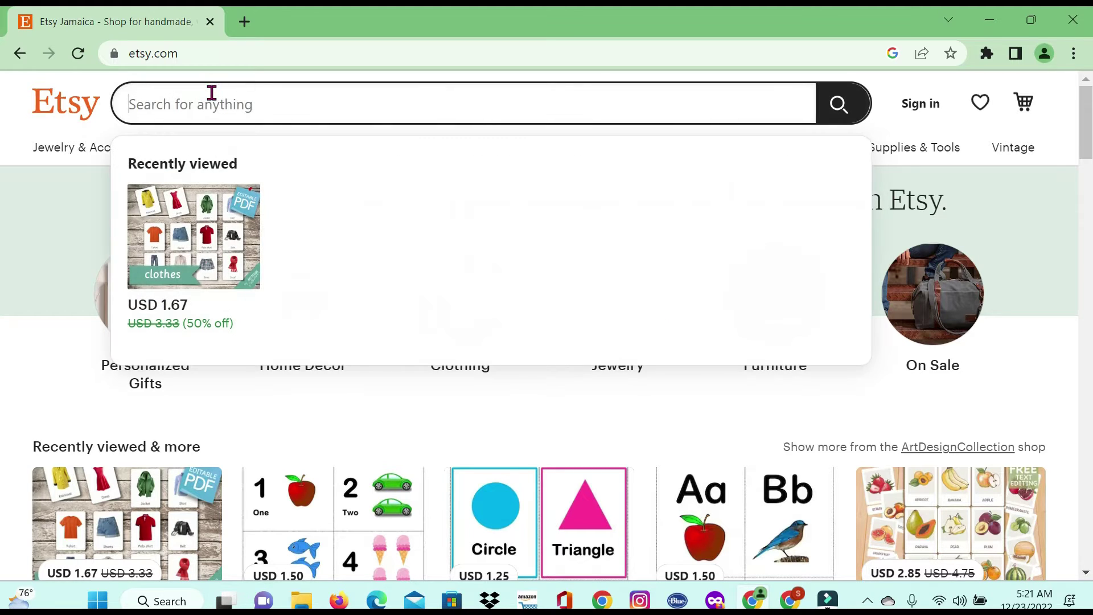
type("flas")
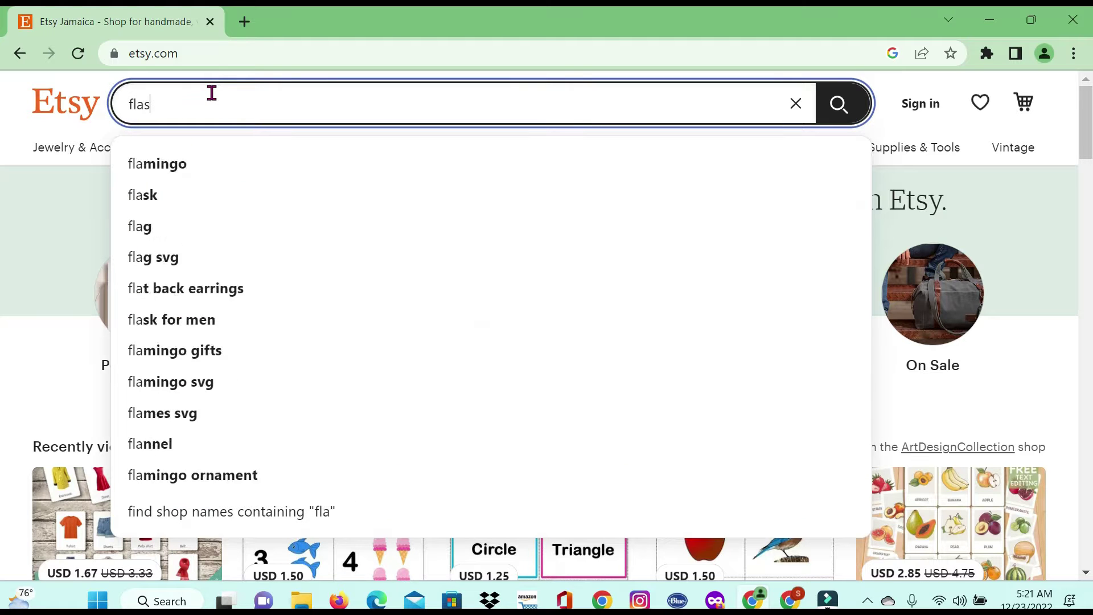
type("hcards")
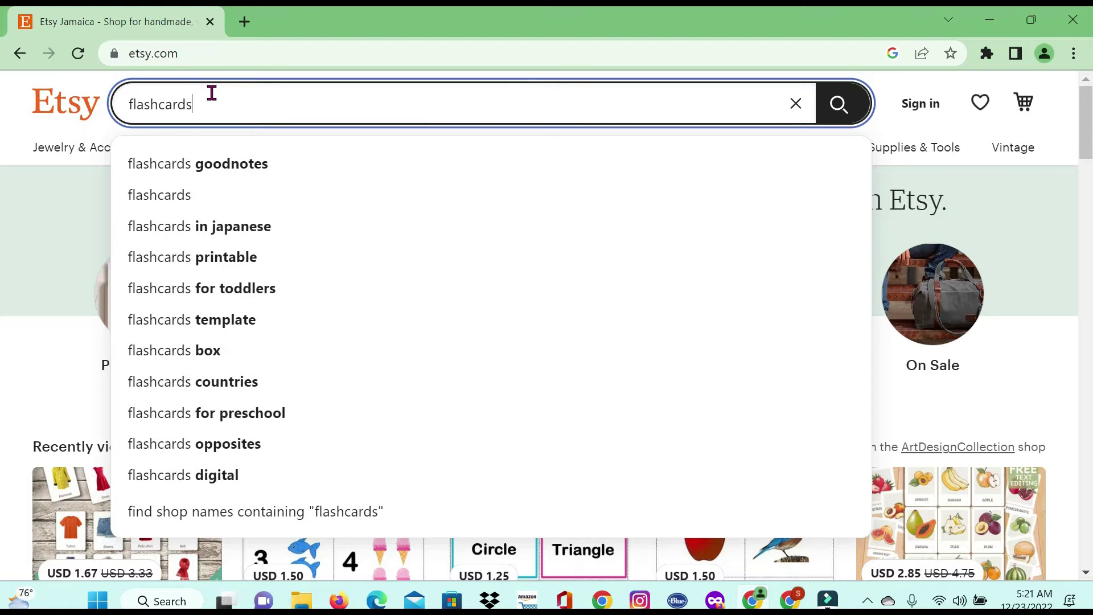
key("Return")
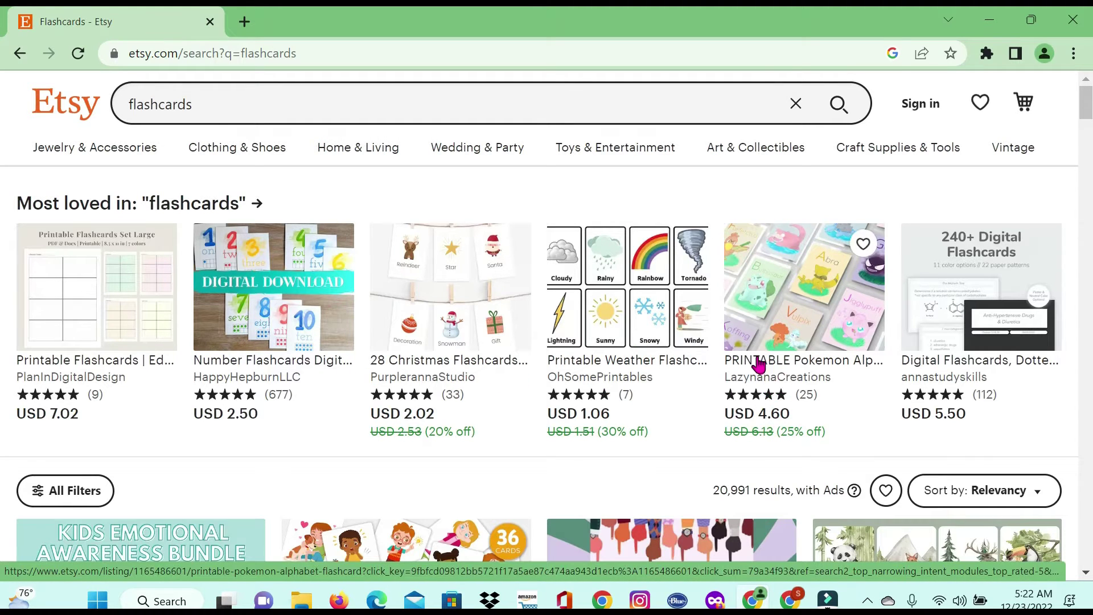
- Browse the flashcards search results, comparing the listings' themes, prices, ratings and Star Seller badges
scroll(627, 366, "down", 10)
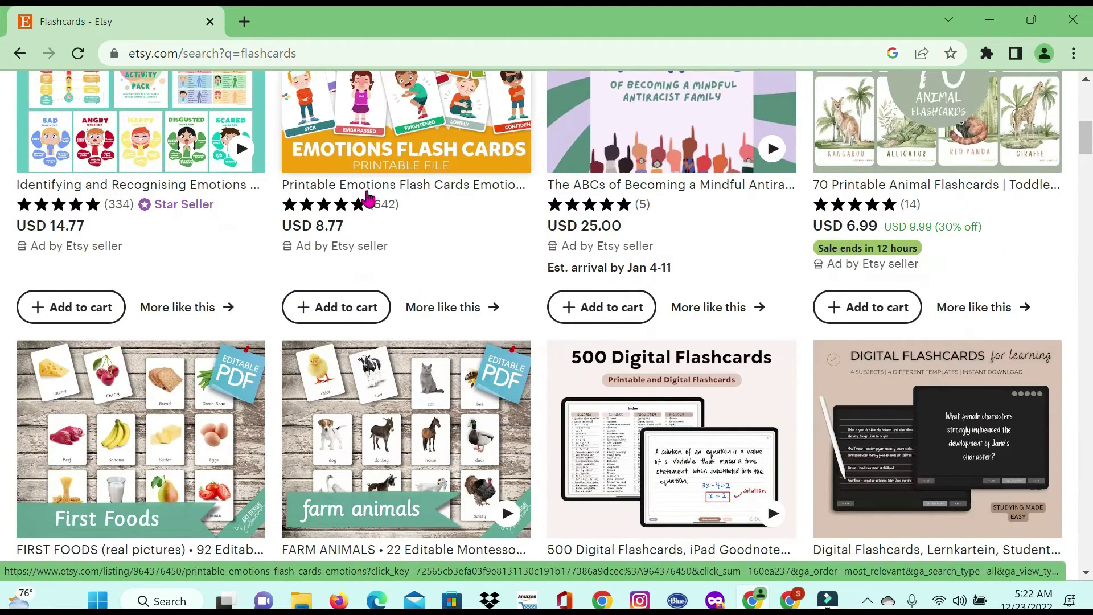
scroll(365, 204, "up", 2)
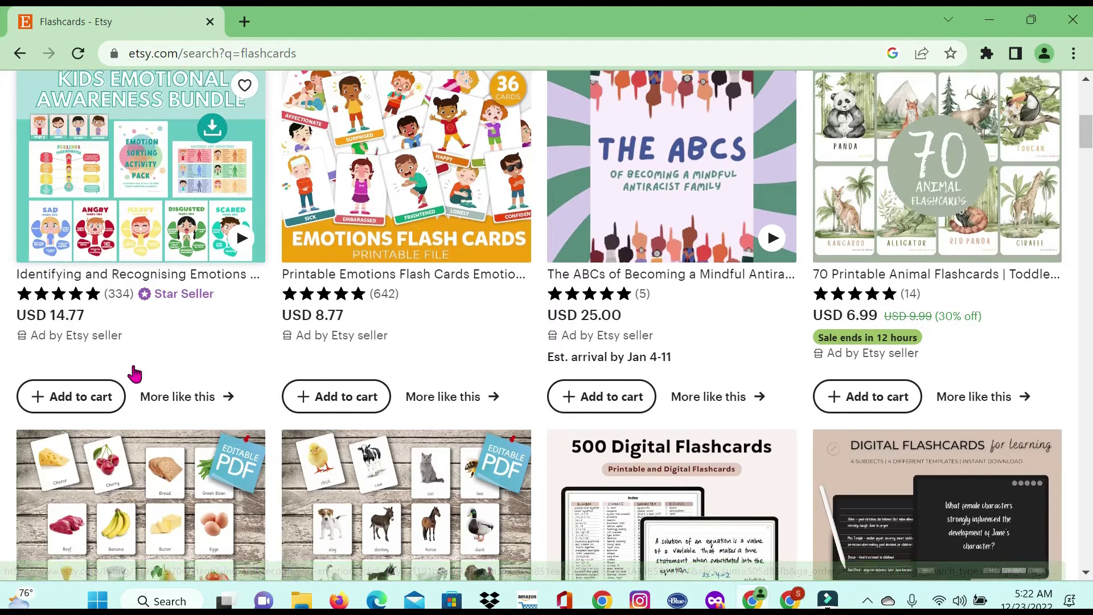
scroll(135, 371, "down", 5)
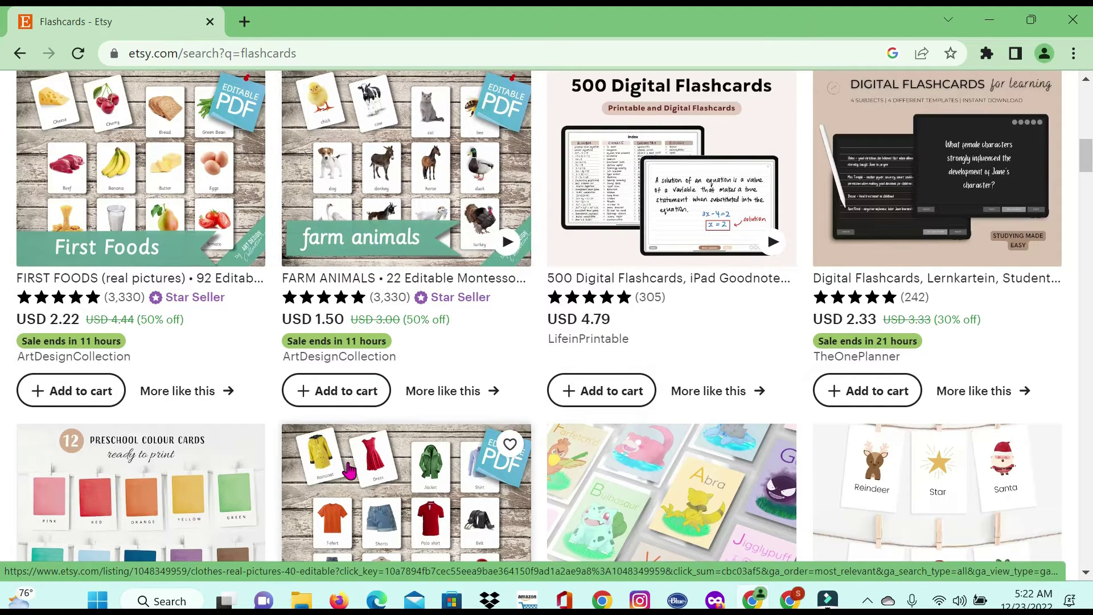
scroll(704, 416, "down", 3)
scroll(703, 417, "down", 5)
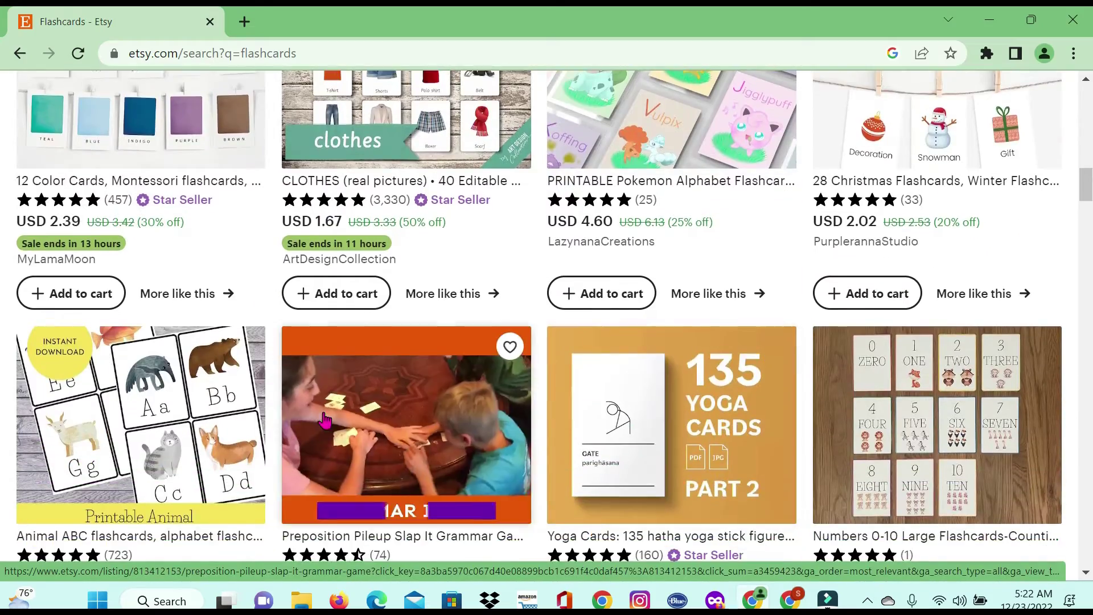
scroll(478, 472, "down", 7)
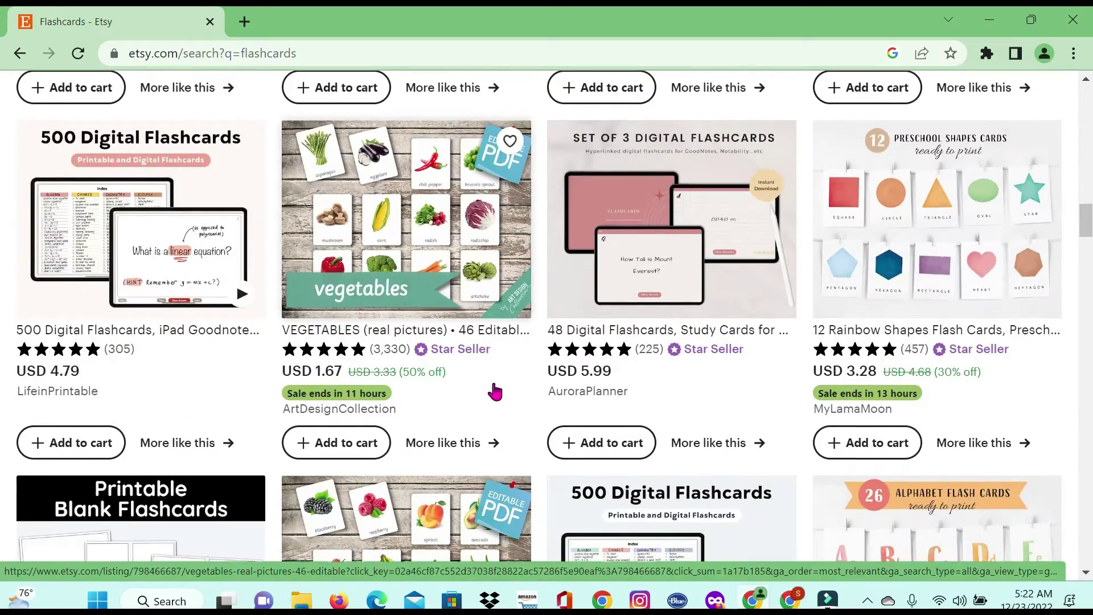
scroll(490, 386, "down", 6)
scroll(478, 368, "down", 4)
scroll(478, 370, "up", 10)
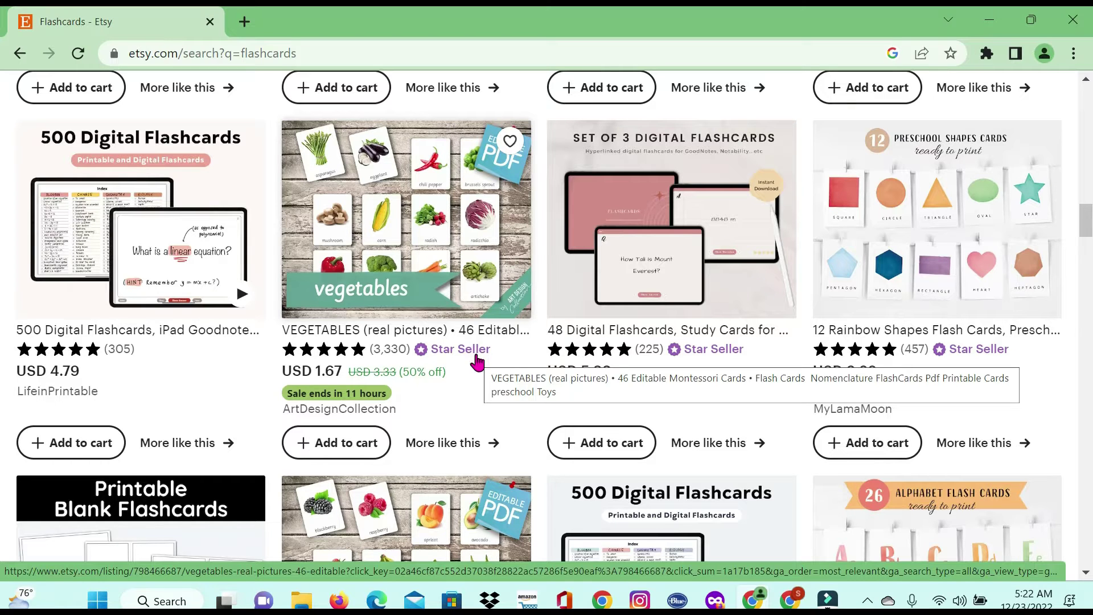
scroll(455, 370, "up", 7)
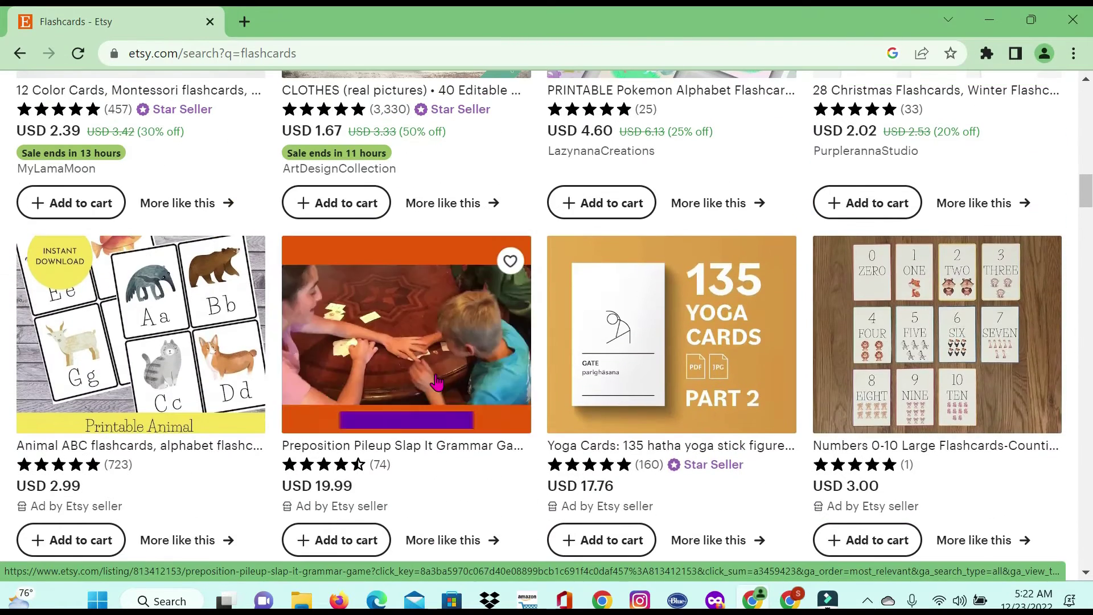
scroll(439, 381, "up", 5)
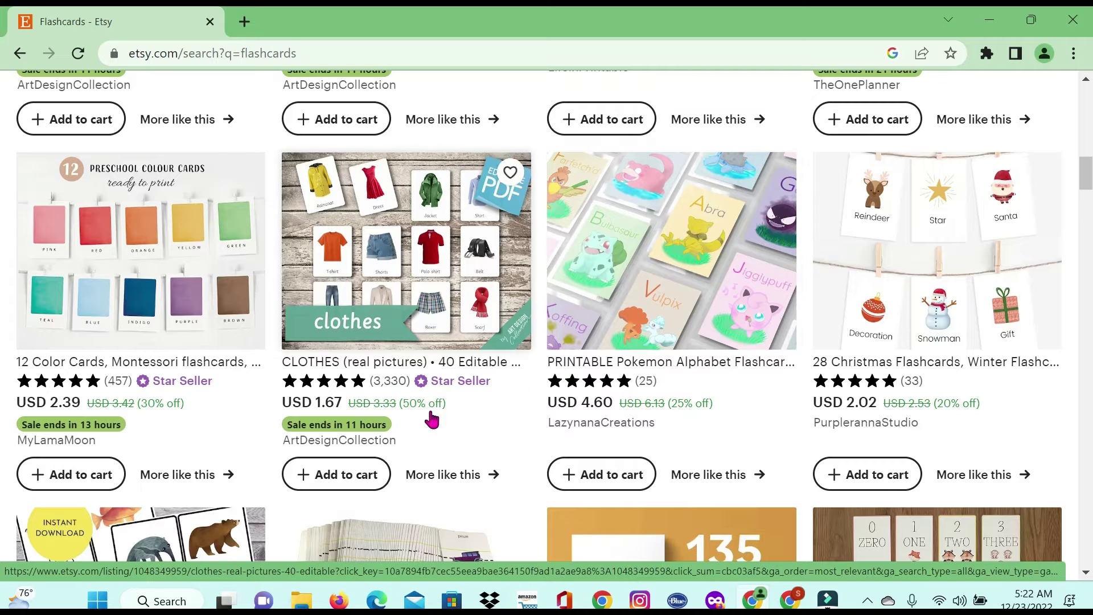
scroll(447, 312, "up", 1)
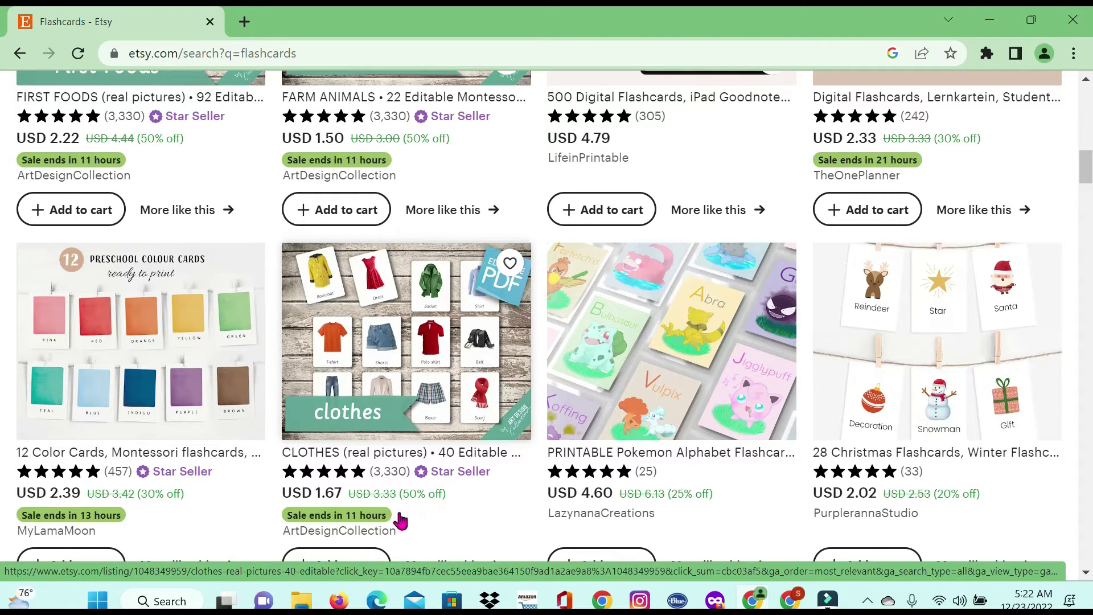
scroll(366, 515, "down", 1)
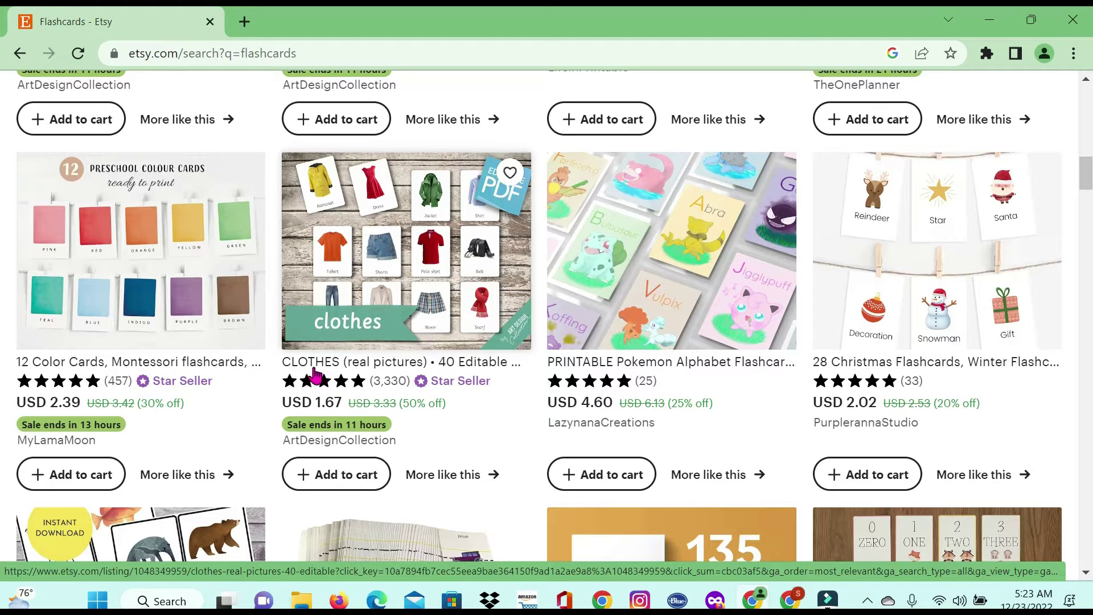
- Open the CLOTHES (real pictures) flashcards listing by ArtDesignCollection and examine its images, shop sales, price and reviews
left_click(378, 330)
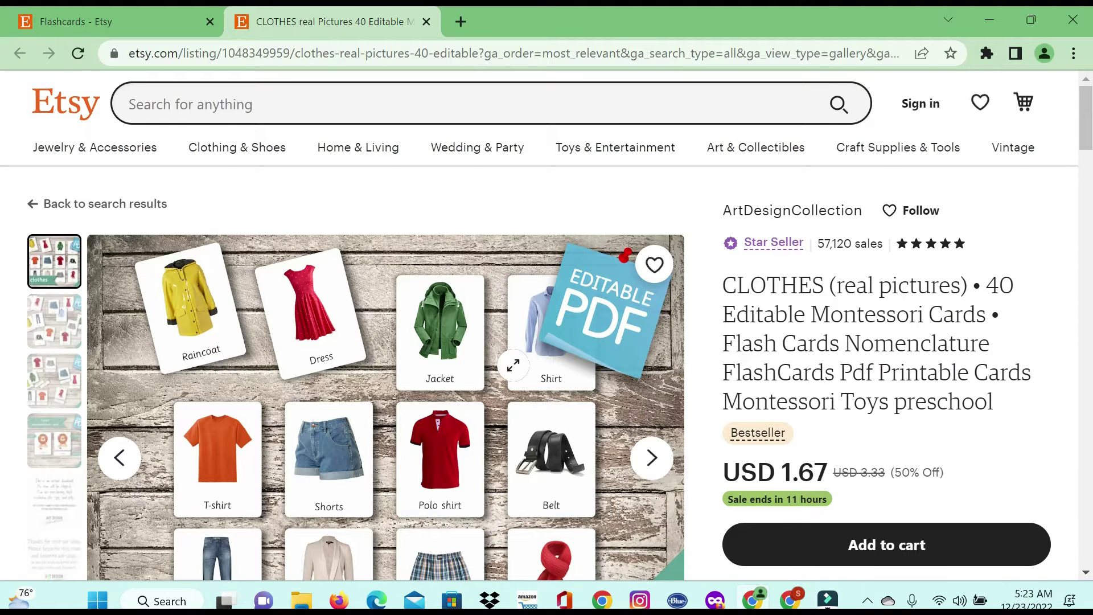
scroll(513, 365, "down", 2)
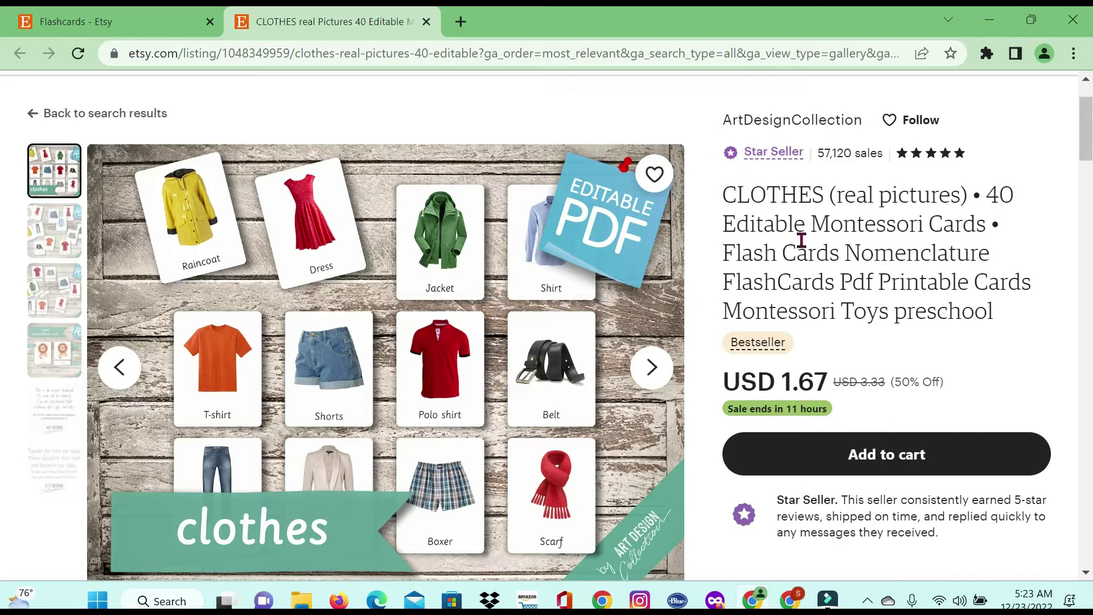
scroll(140, 530, "down", 5)
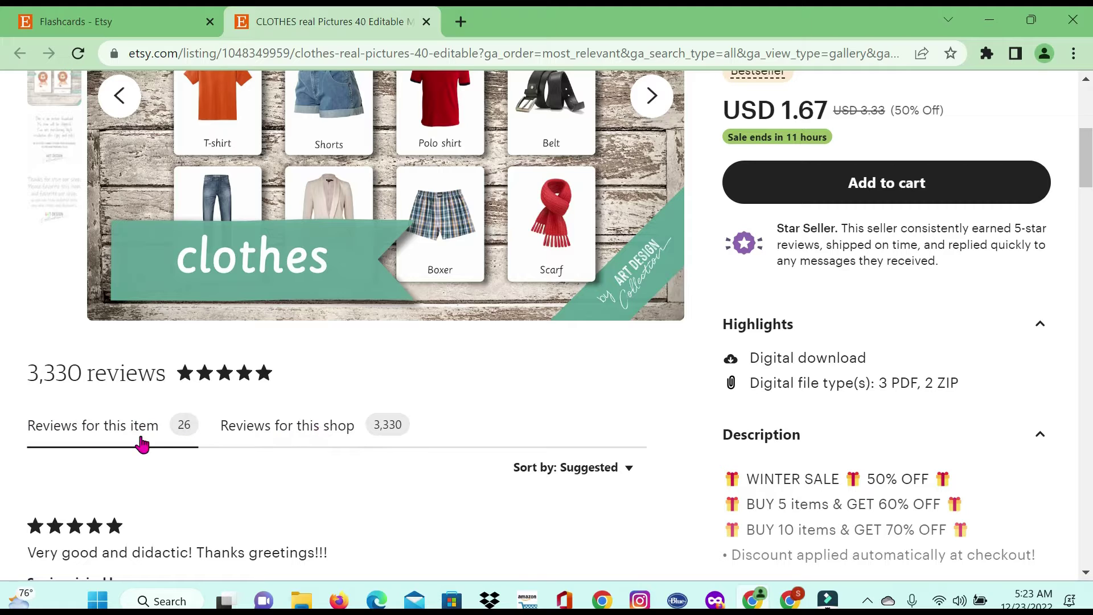
scroll(484, 427, "up", 2)
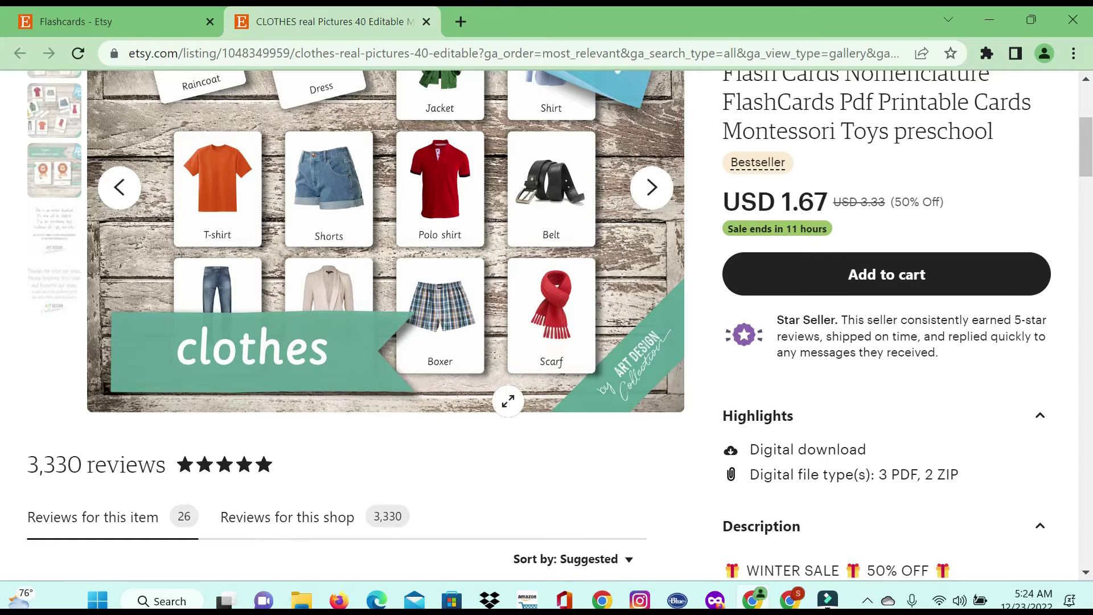
scroll(503, 410, "up", 4)
scroll(496, 424, "down", 4)
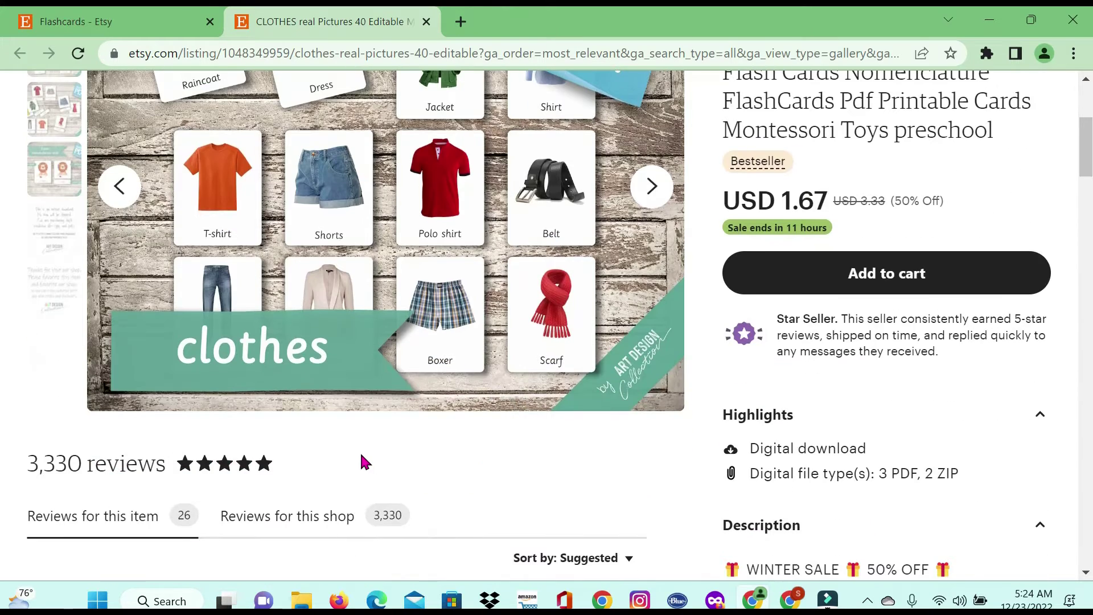
scroll(365, 462, "down", 3)
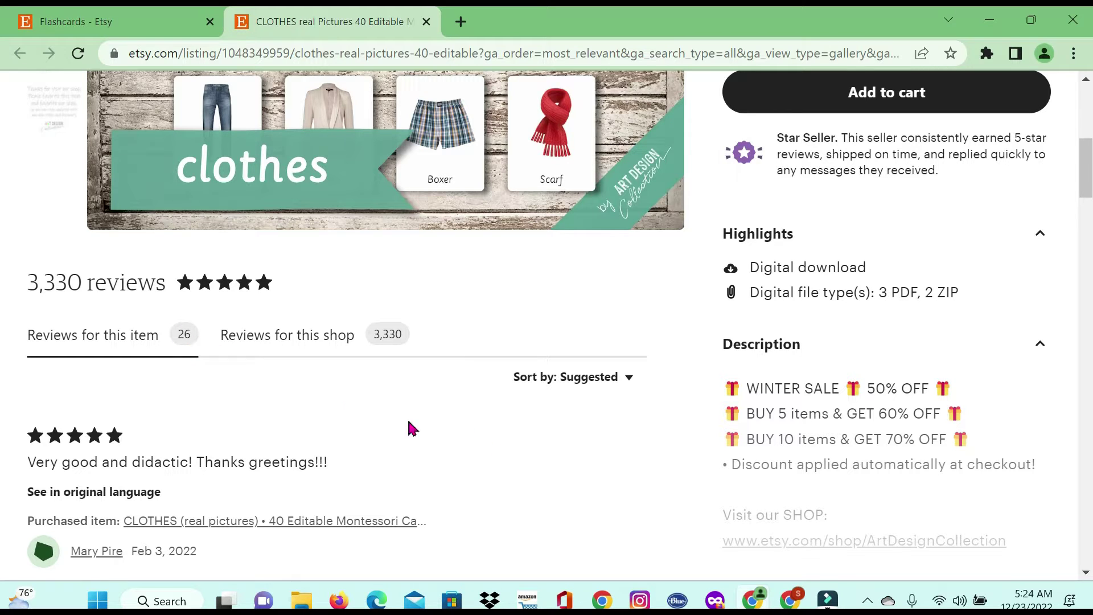
scroll(337, 407, "up", 5)
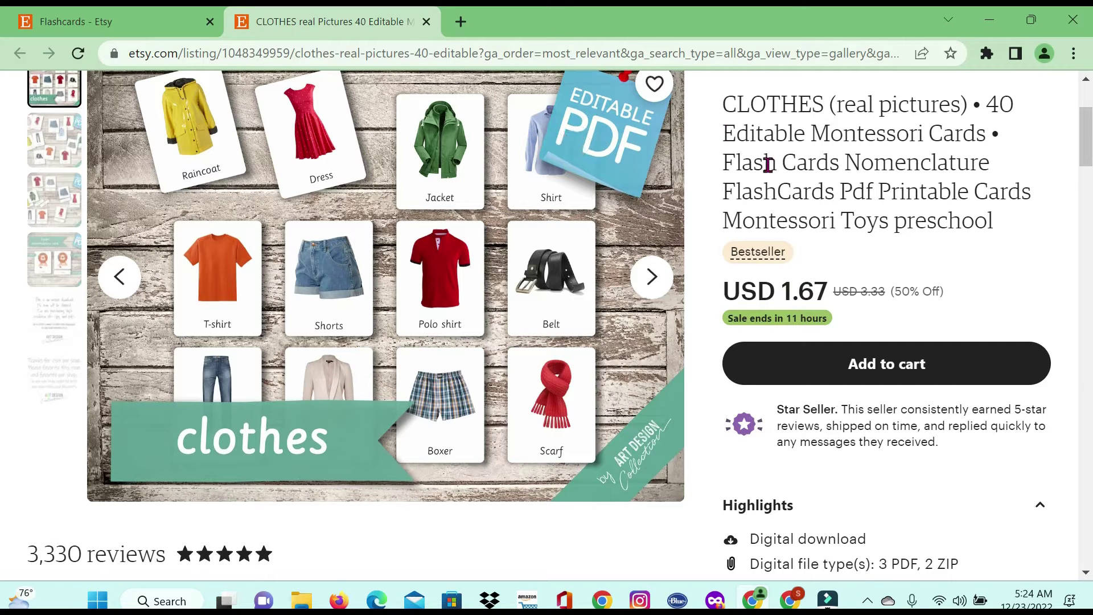
scroll(749, 228, "up", 3)
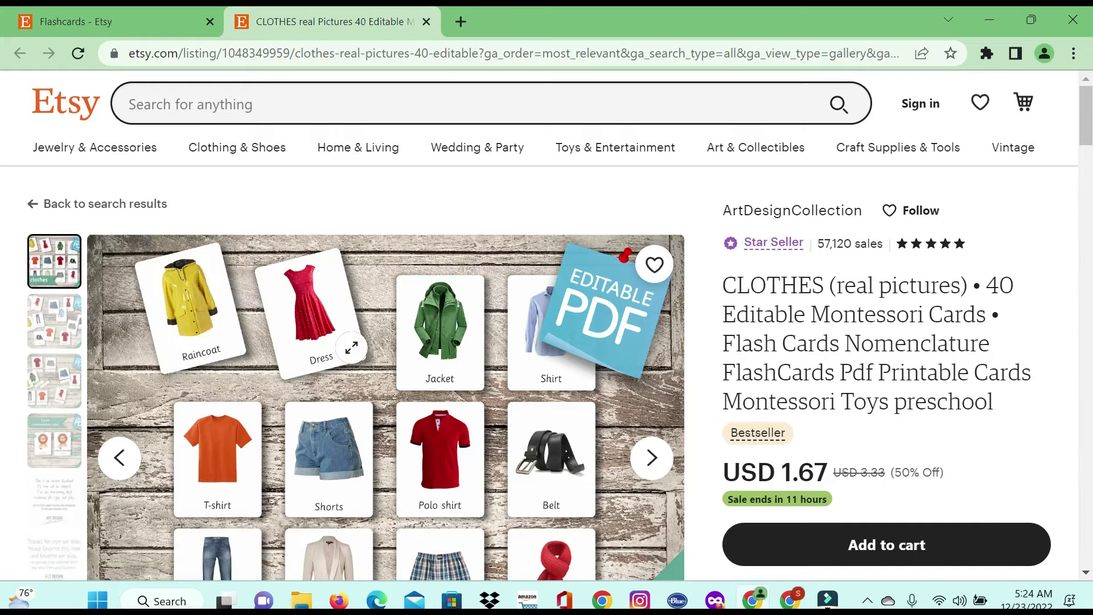
scroll(349, 345, "down", 3)
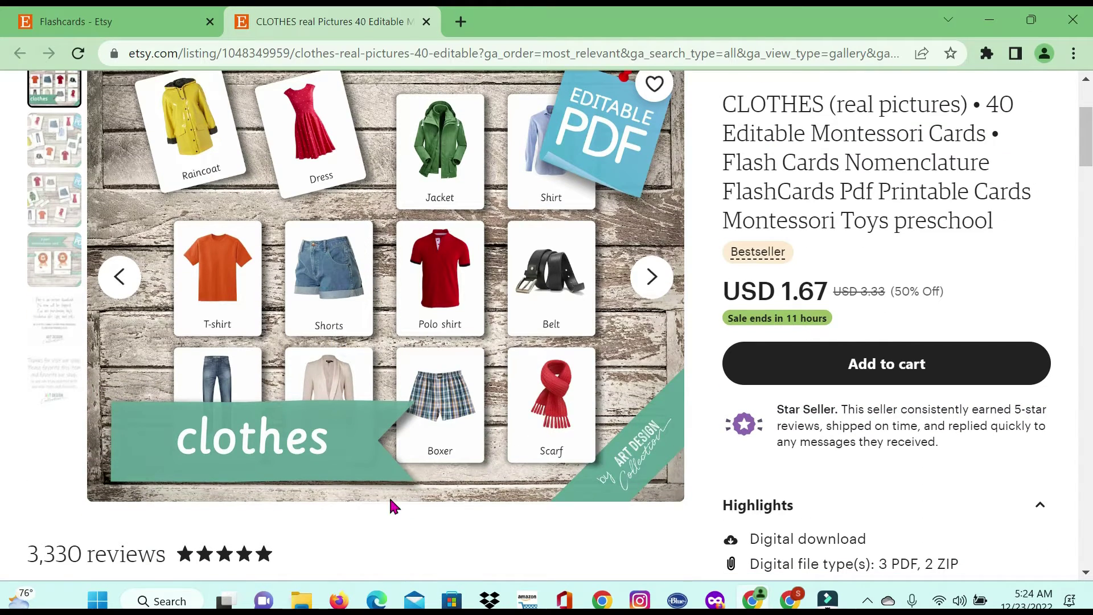
scroll(393, 490, "up", 1)
scroll(393, 470, "up", 2)
- Close the clothes listing, search Google for "fiverr" in a new tab and open the Fiverr freelance marketplace homepage
key("ctrl+w")
key("ctrl+t")
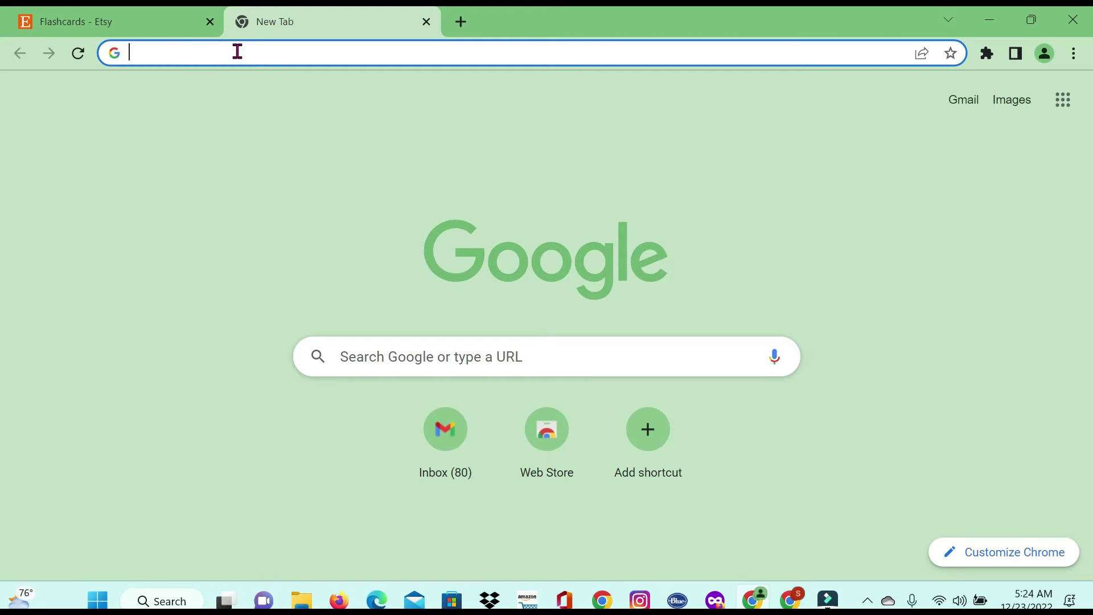
type("fi")
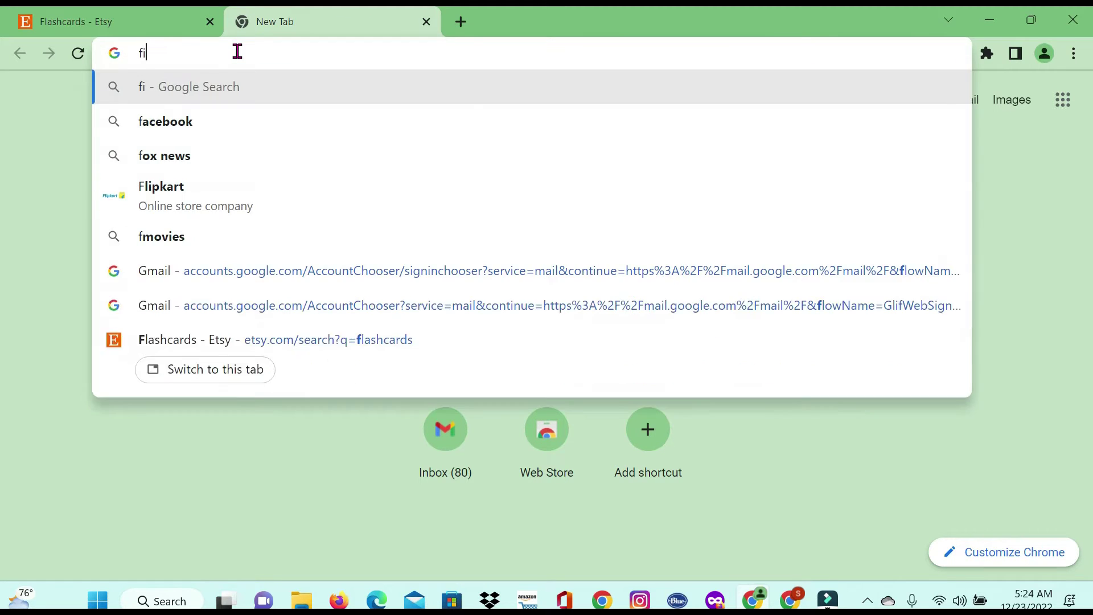
type("verr")
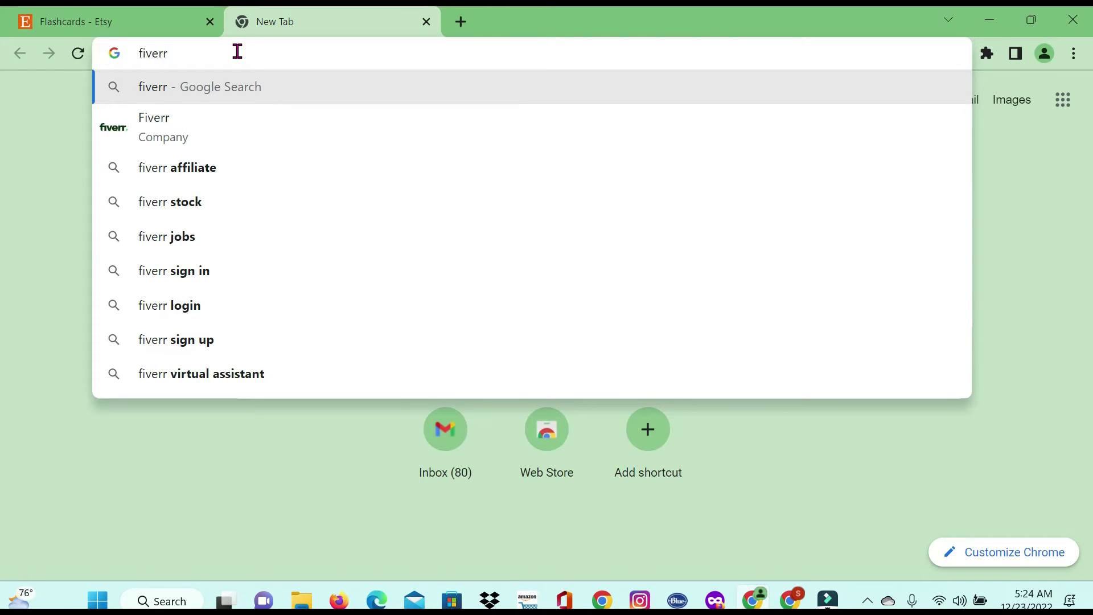
key("Return")
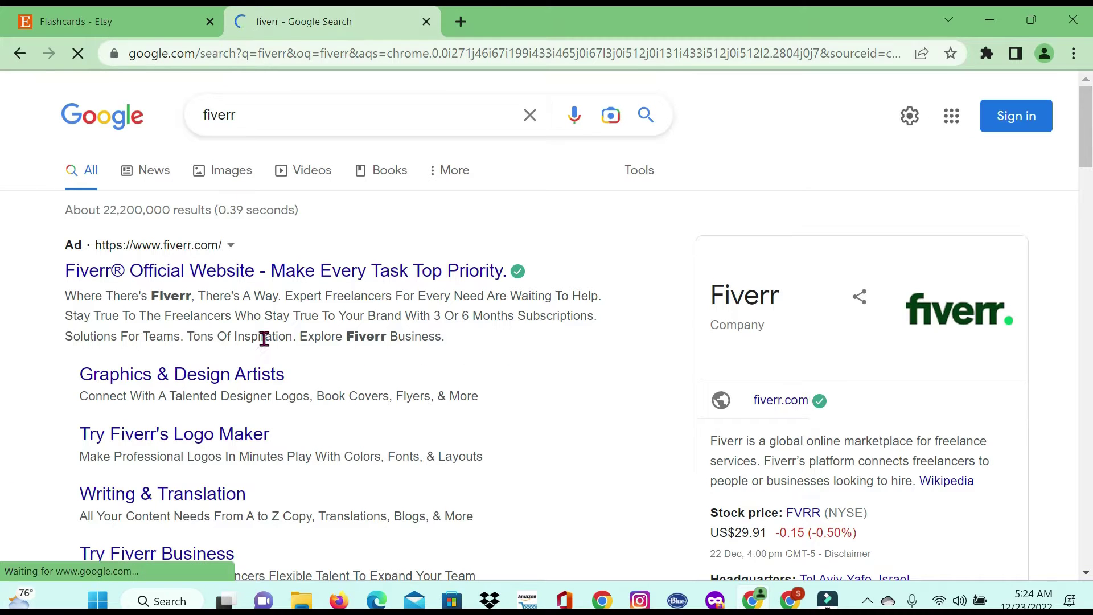
scroll(237, 381, "down", 3)
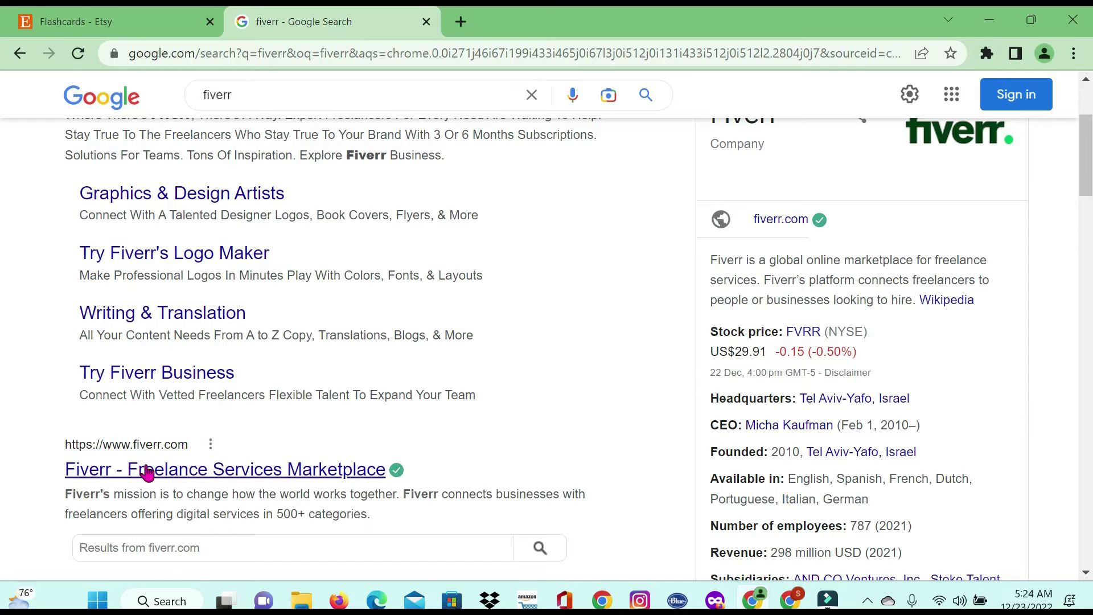
left_click(147, 472)
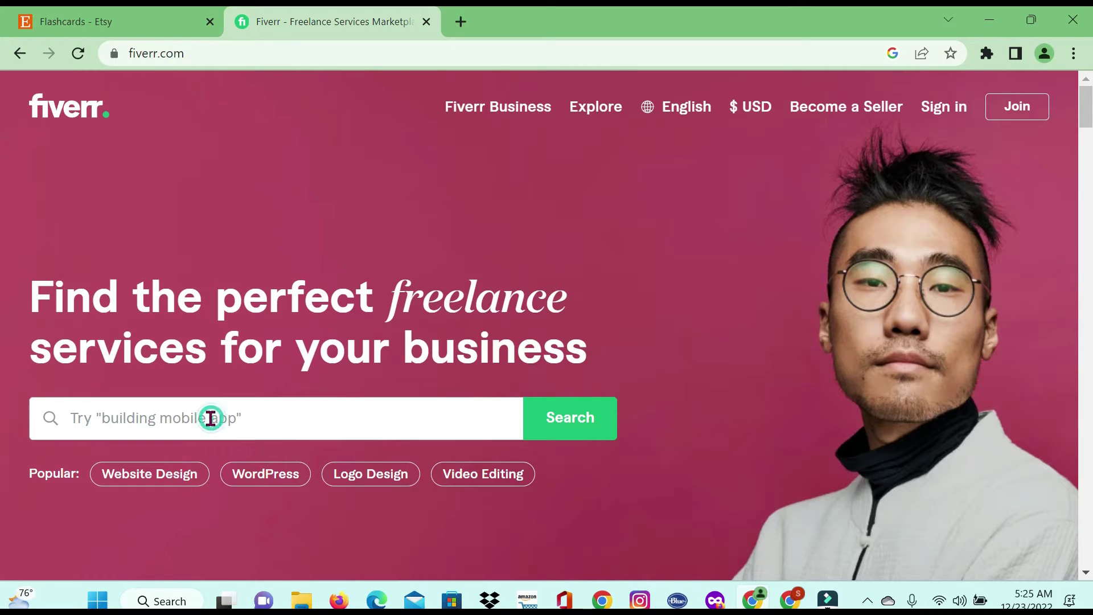
- Search Fiverr for "flashcards" and dismiss the Join Fiverr sign-up dialog
type("flas")
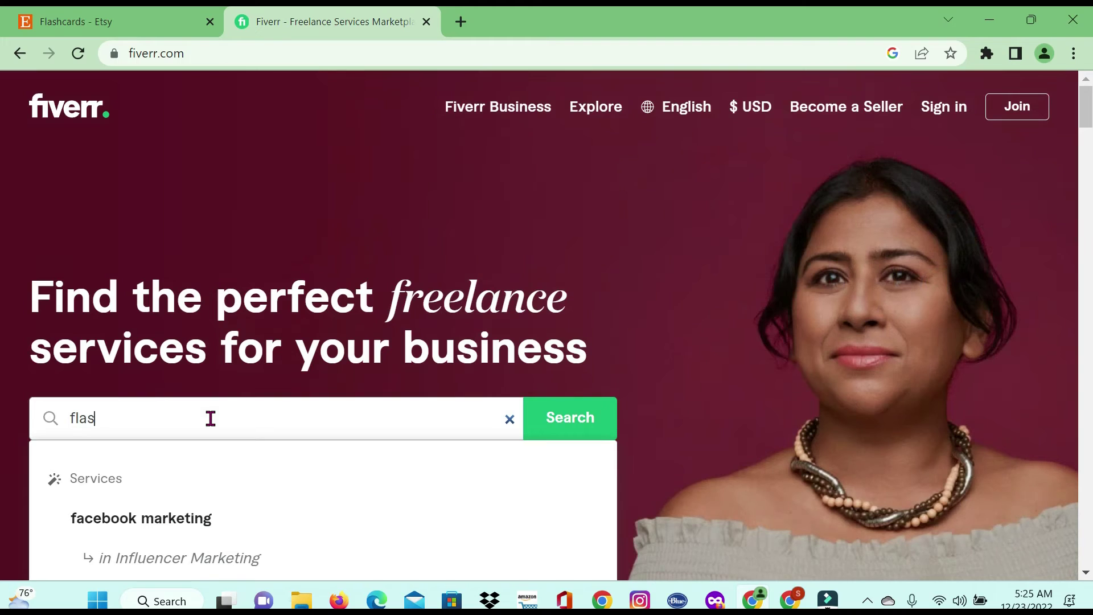
type("hcards")
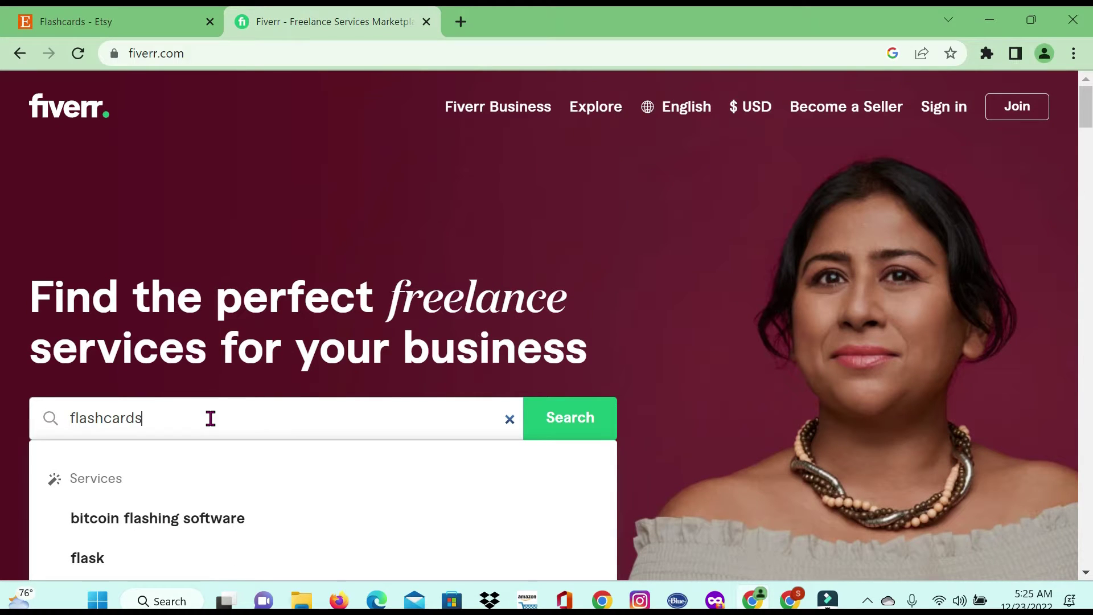
key("Return")
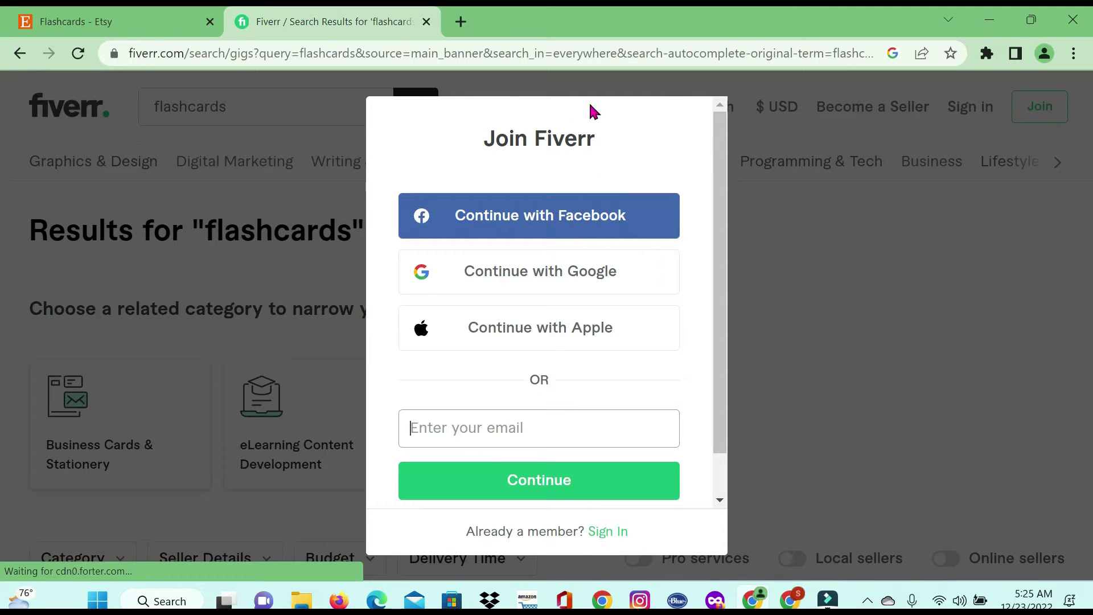
left_click(915, 325)
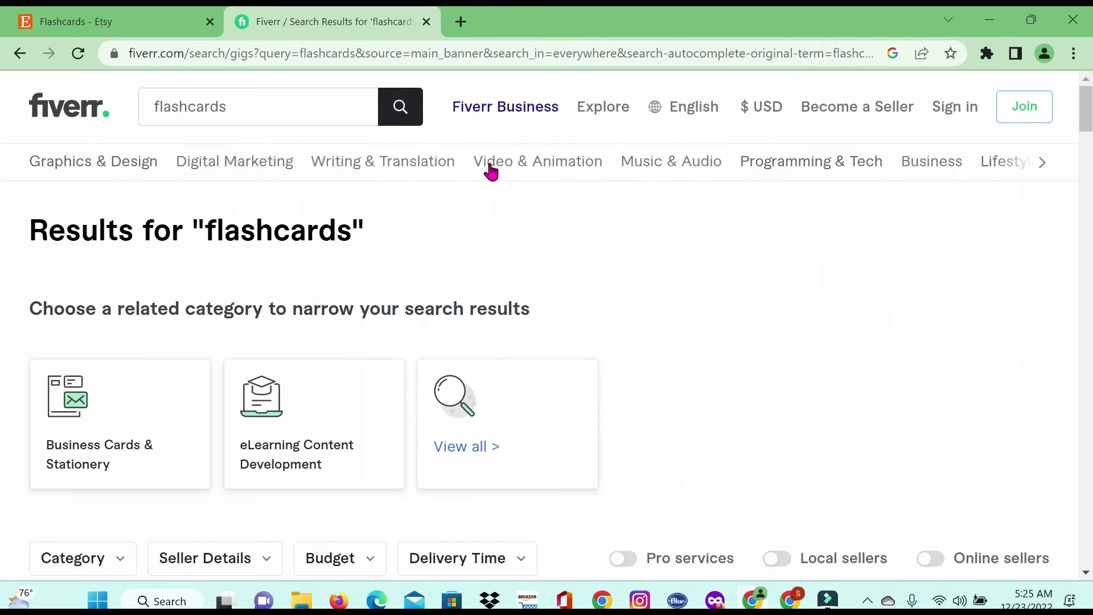
- Browse the Fiverr flashcards results, comparing the gigs' sample images, seller levels, ratings, Fiverr's Choice badge and starting prices
scroll(688, 247, "down", 4)
scroll(690, 239, "down", 3)
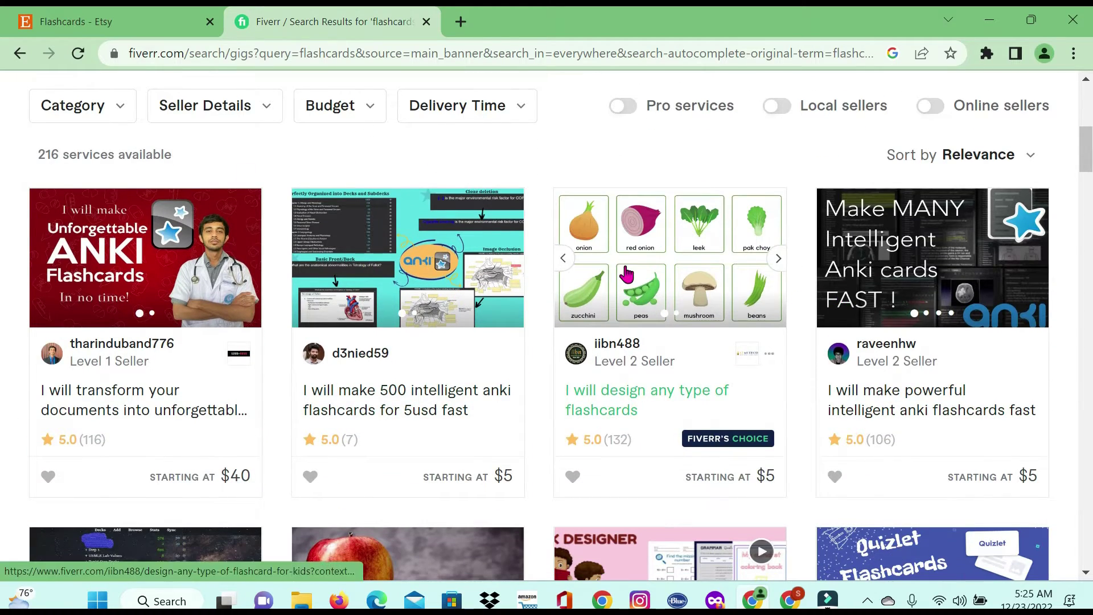
scroll(620, 293, "down", 2)
scroll(629, 281, "up", 2)
scroll(632, 285, "up", 2)
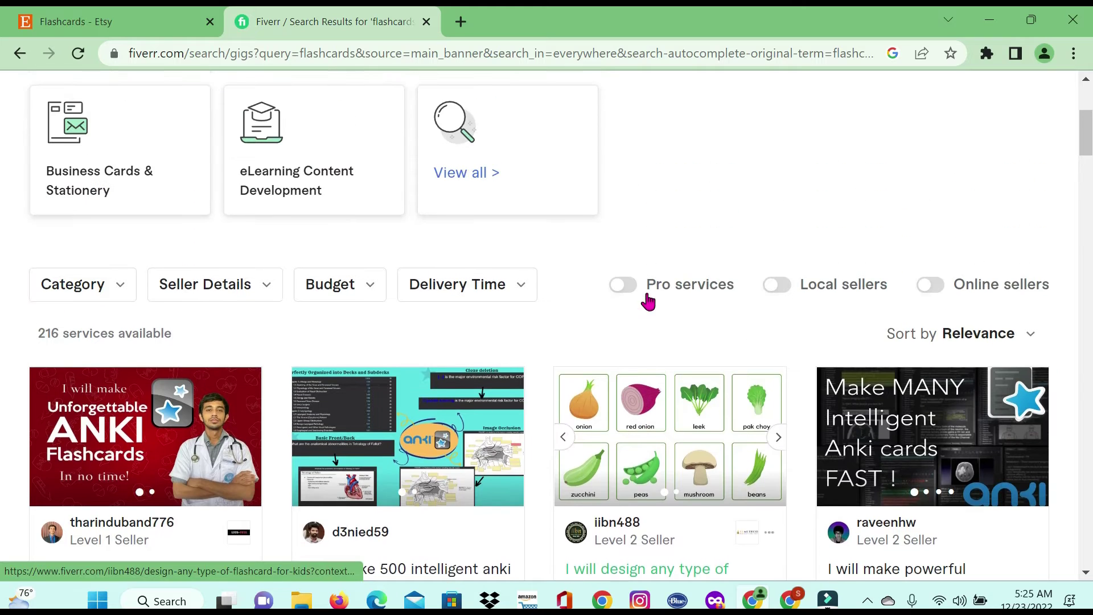
scroll(632, 393, "up", 2)
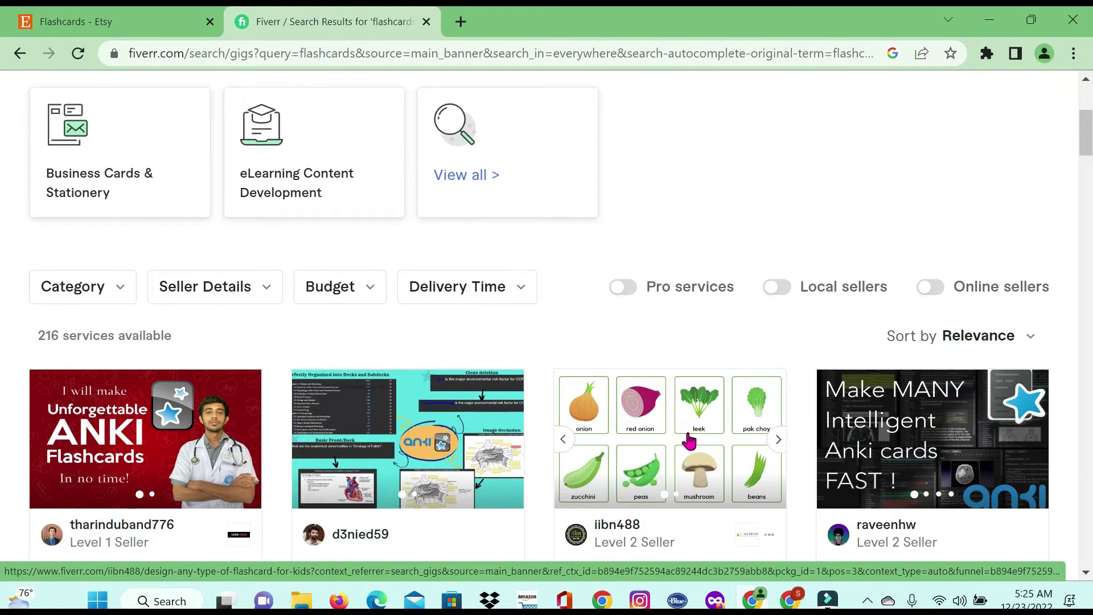
scroll(684, 447, "down", 2)
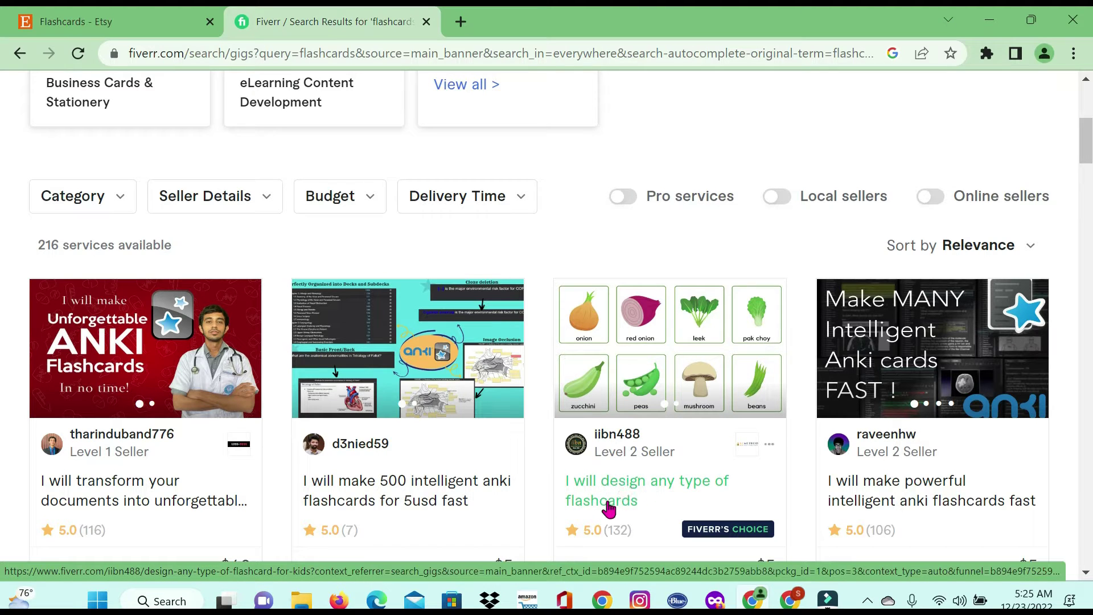
scroll(625, 529, "down", 2)
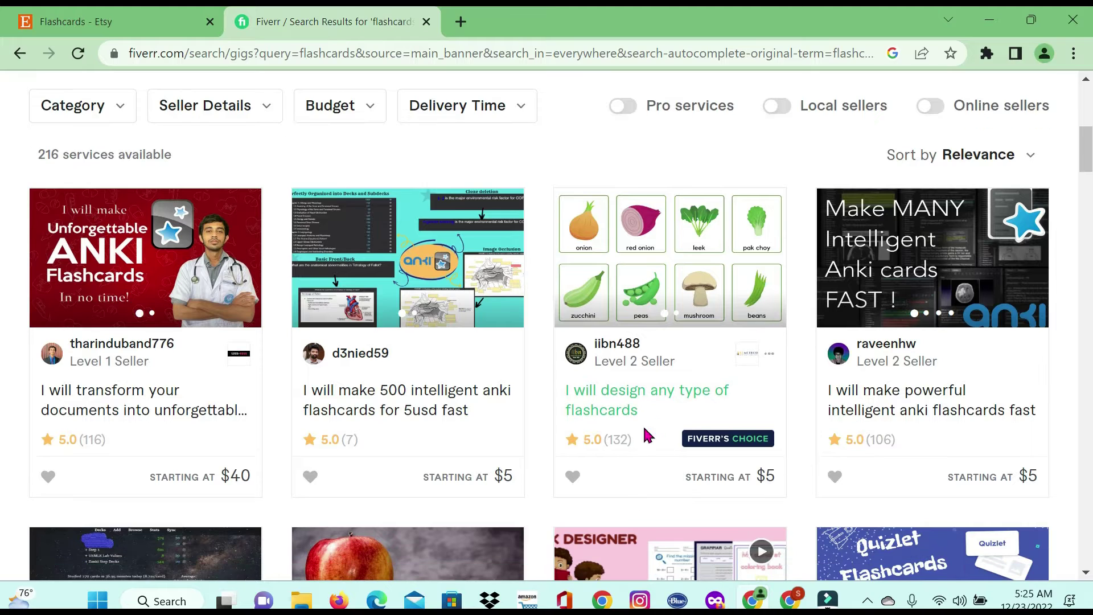
mouse_move(730, 445)
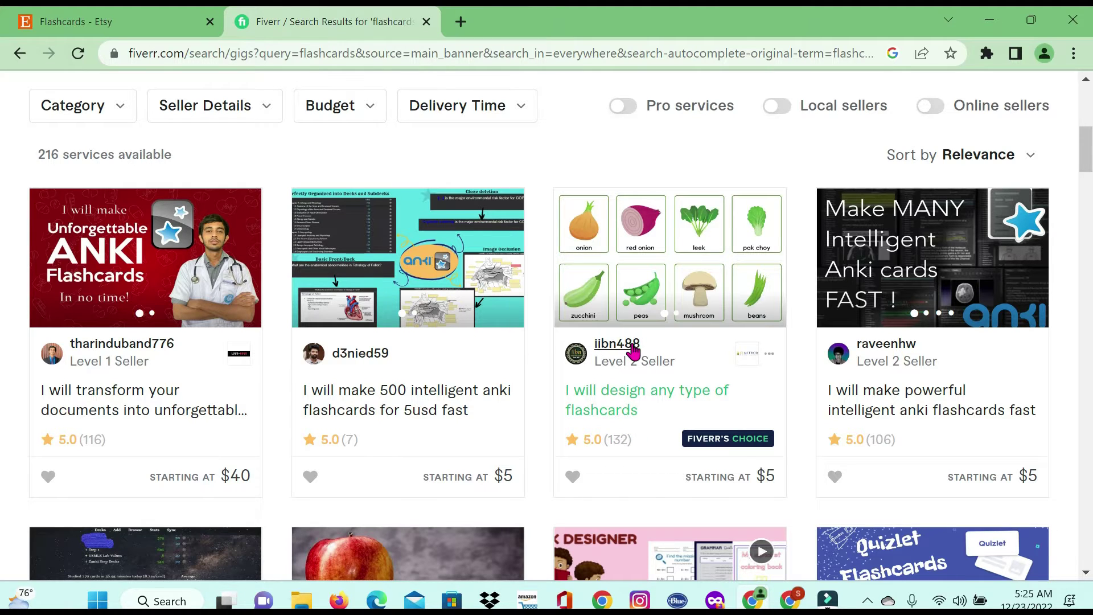
- Open the "I will design any type of flashcards" gig and compare its Basic, Standard and Premium packages
left_click(644, 279)
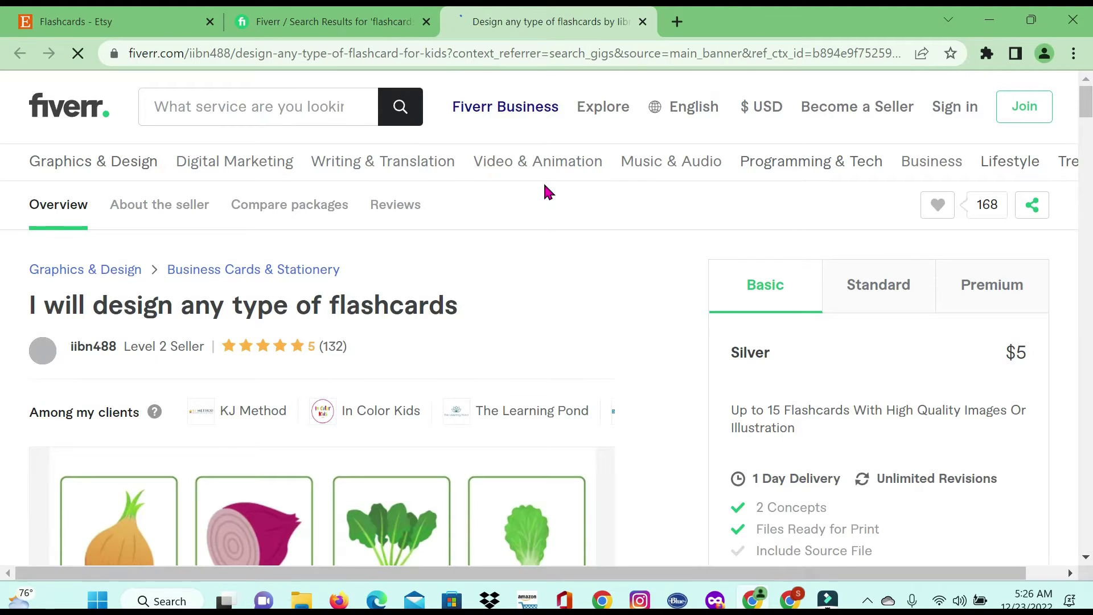
scroll(626, 358, "down", 4)
scroll(841, 261, "up", 3)
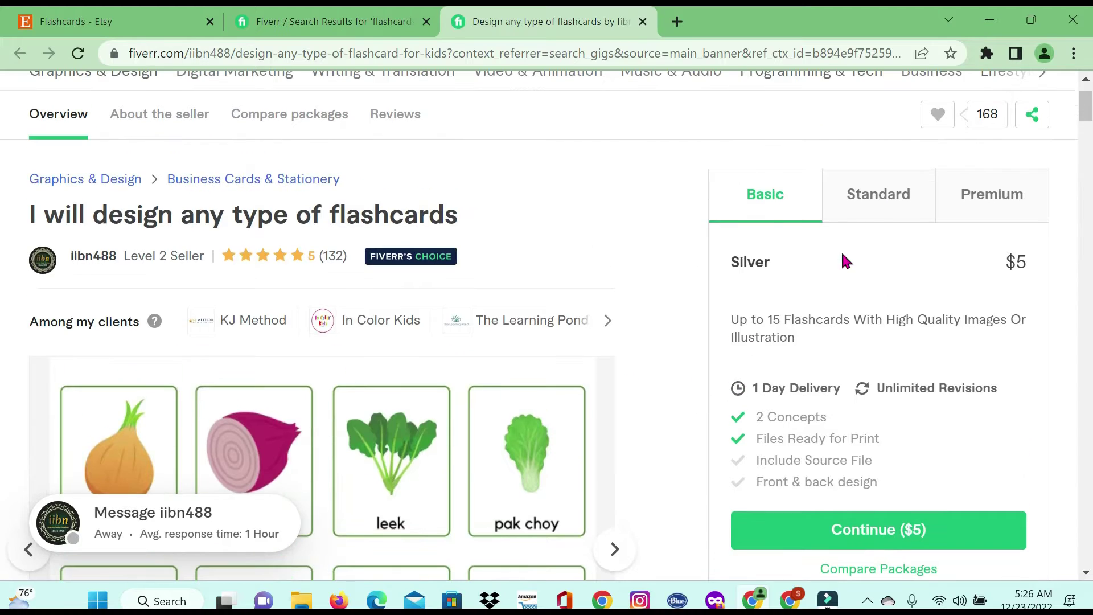
left_click(874, 205)
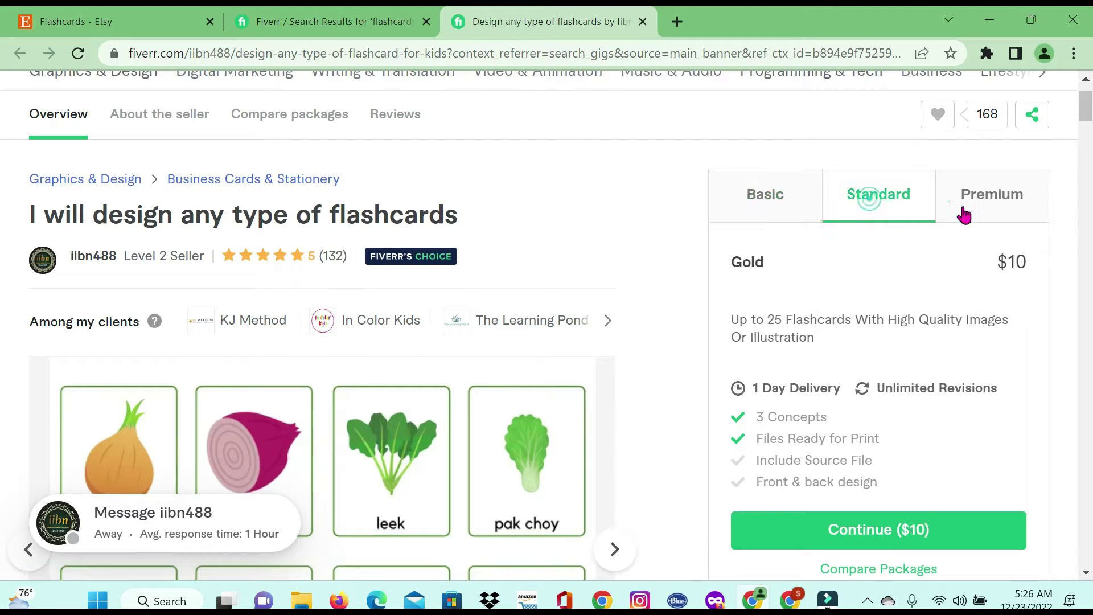
left_click(1025, 214)
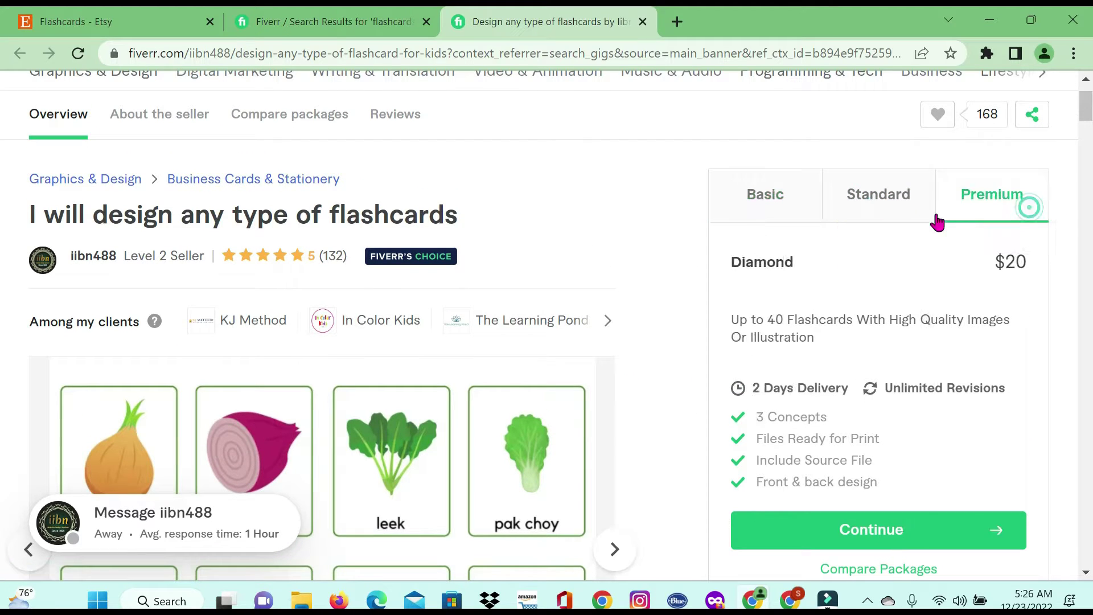
left_click(781, 206)
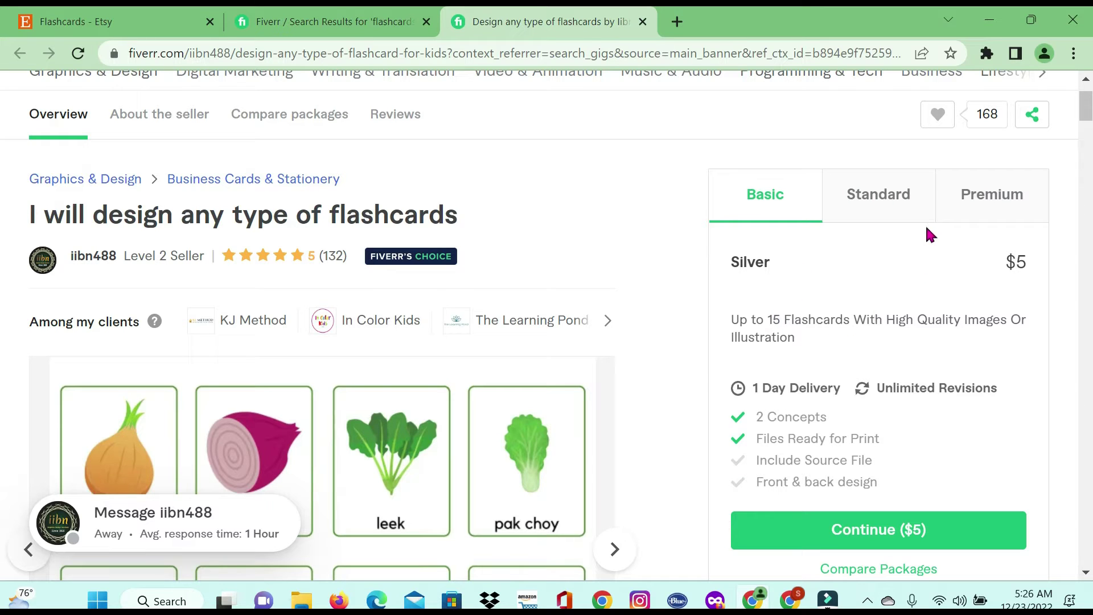
left_click(863, 205)
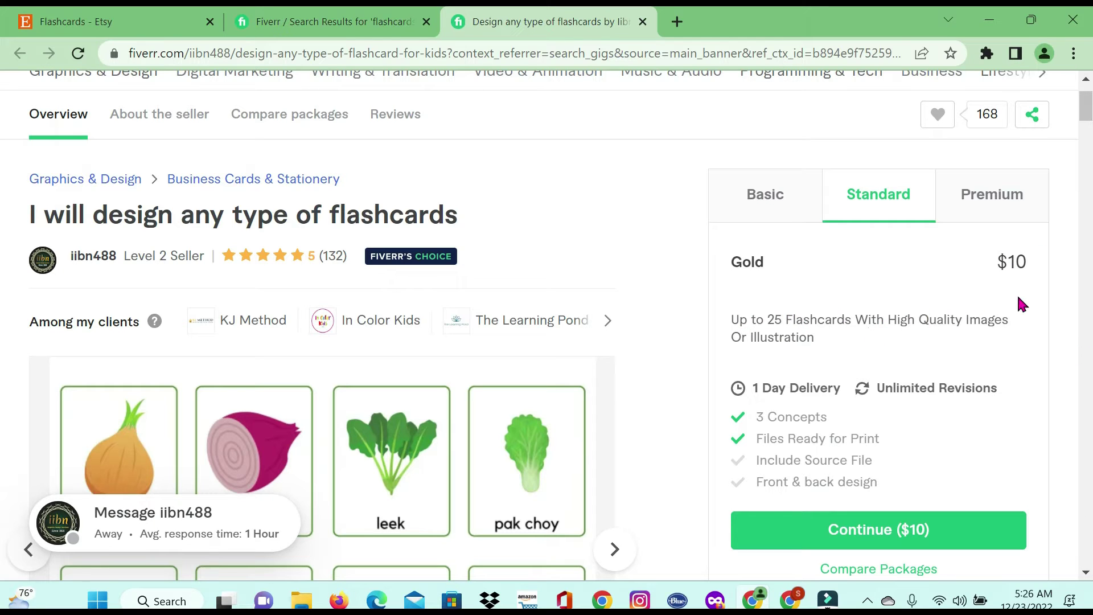
left_click(989, 209)
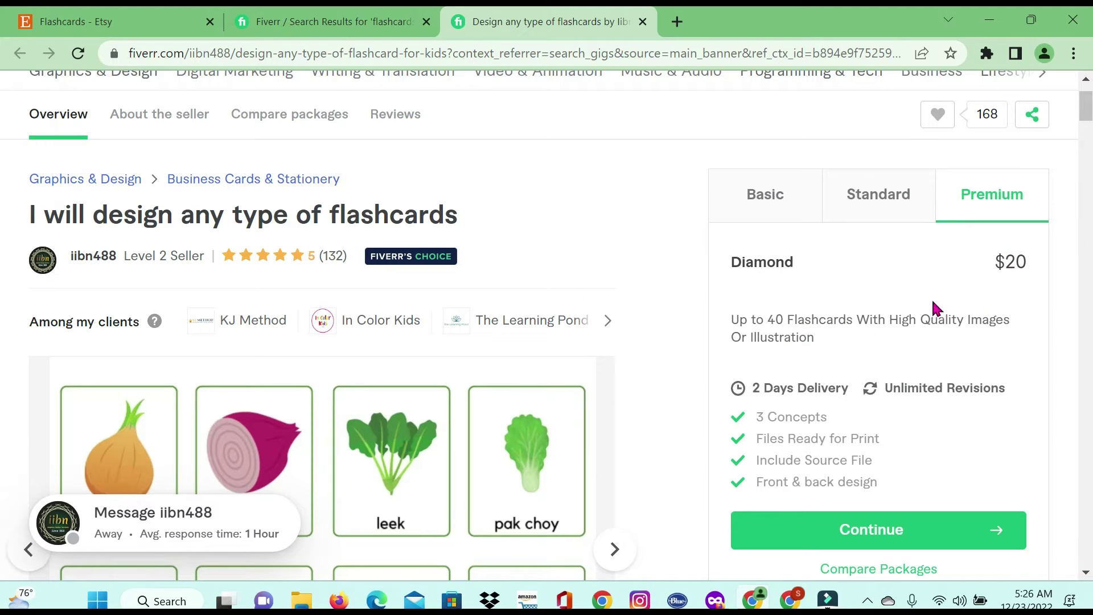
- Review the gig's Basic and Standard package details again and skim the rest of the gig page
scroll(490, 231, "up", 2)
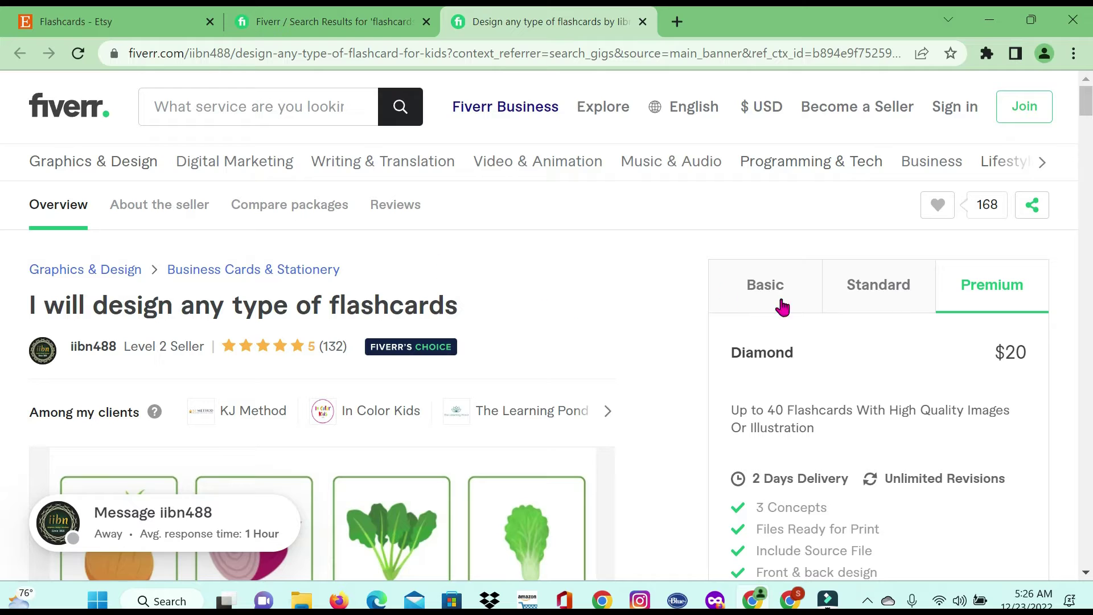
mouse_move(537, 465)
left_click(776, 287)
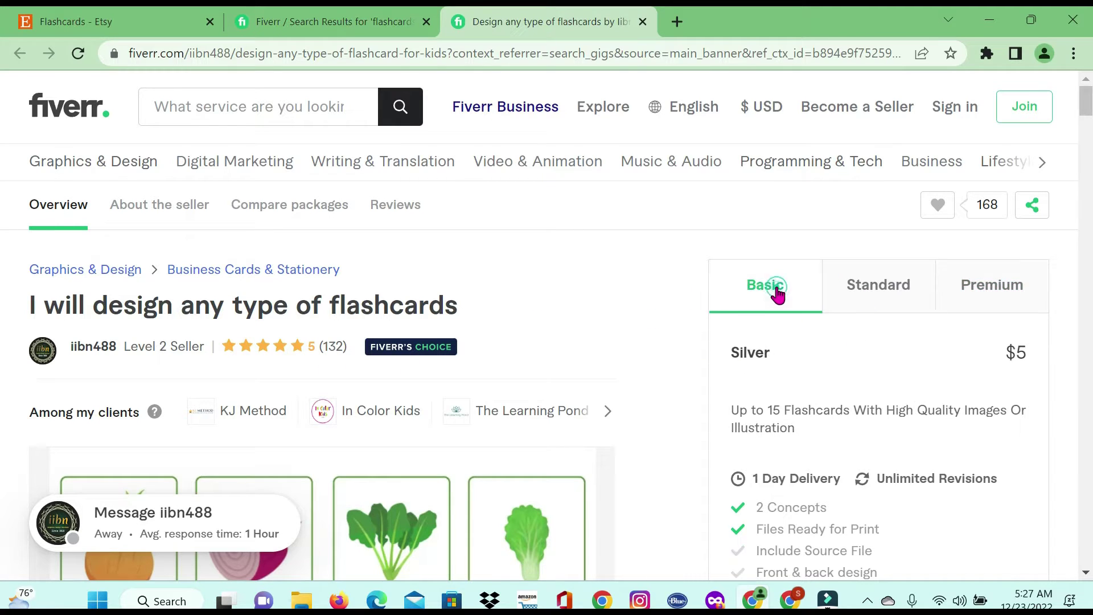
left_click(848, 294)
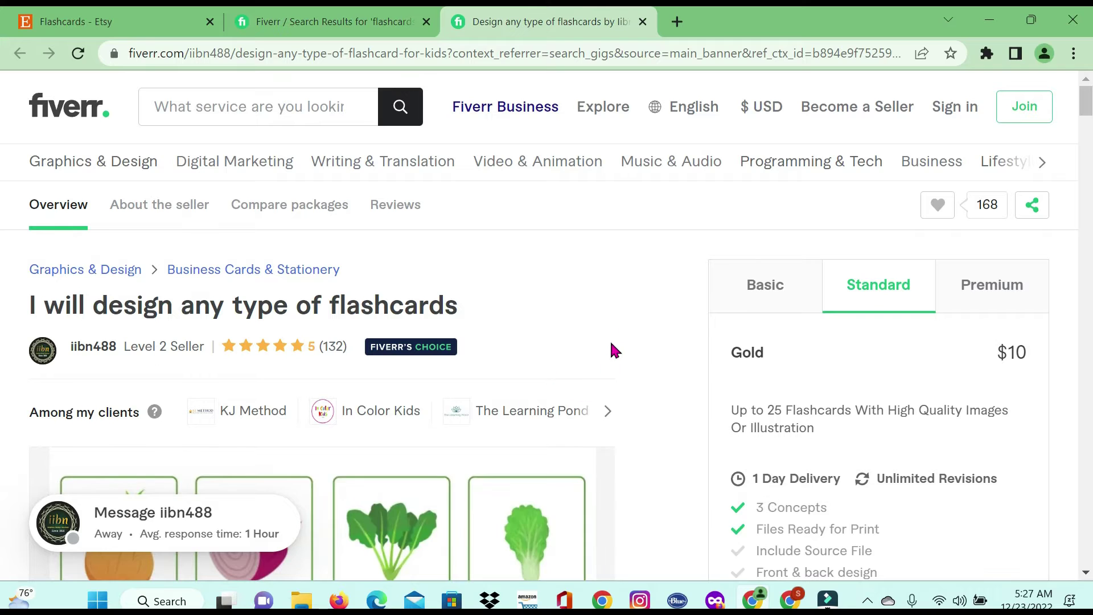
scroll(611, 344, "down", 6)
scroll(591, 361, "up", 6)
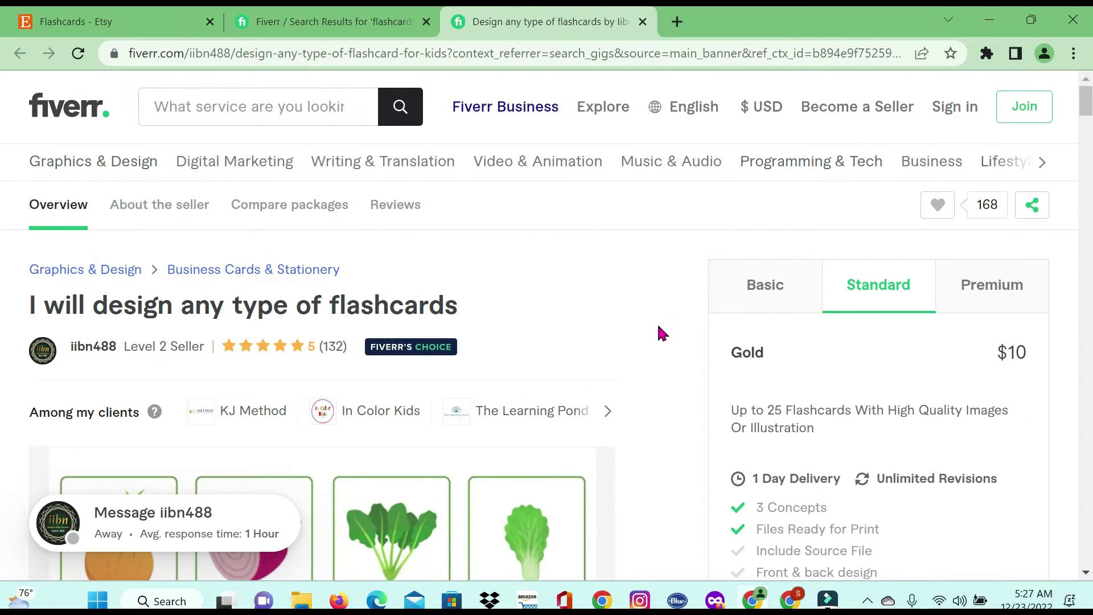
- Close both Fiverr tabs, search Google for "creativefabrica" in a new tab and open the Creative Fabrica website
left_click(643, 23)
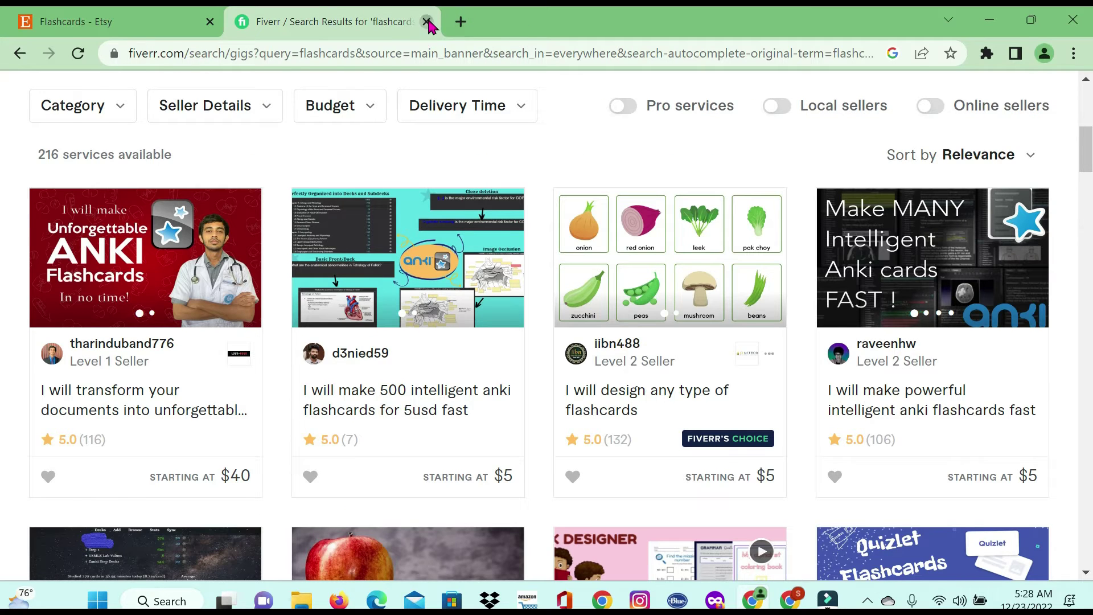
left_click(427, 22)
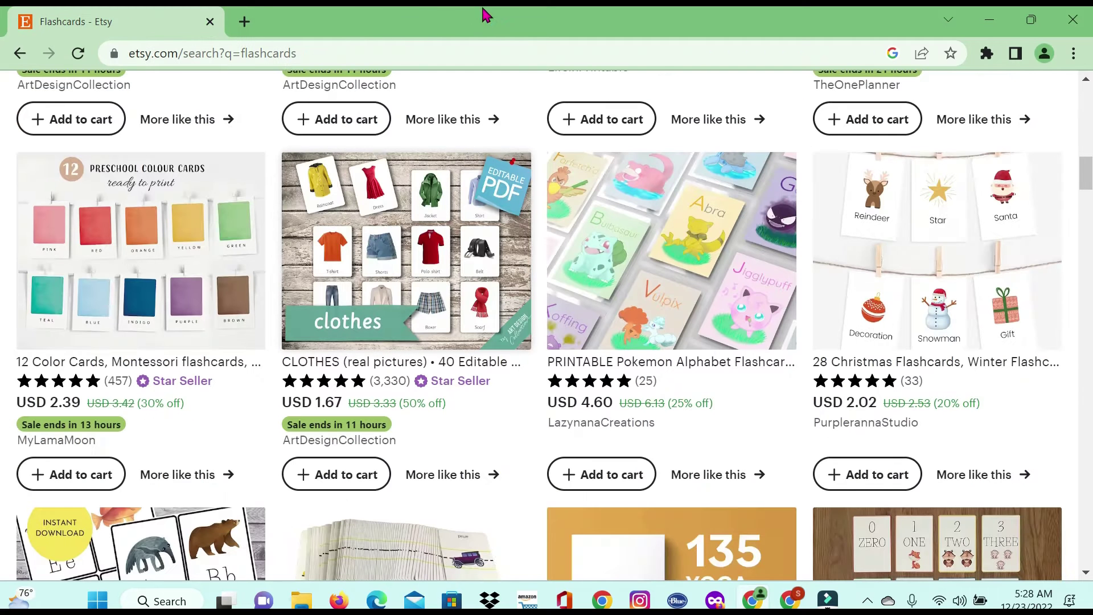
left_click(243, 23)
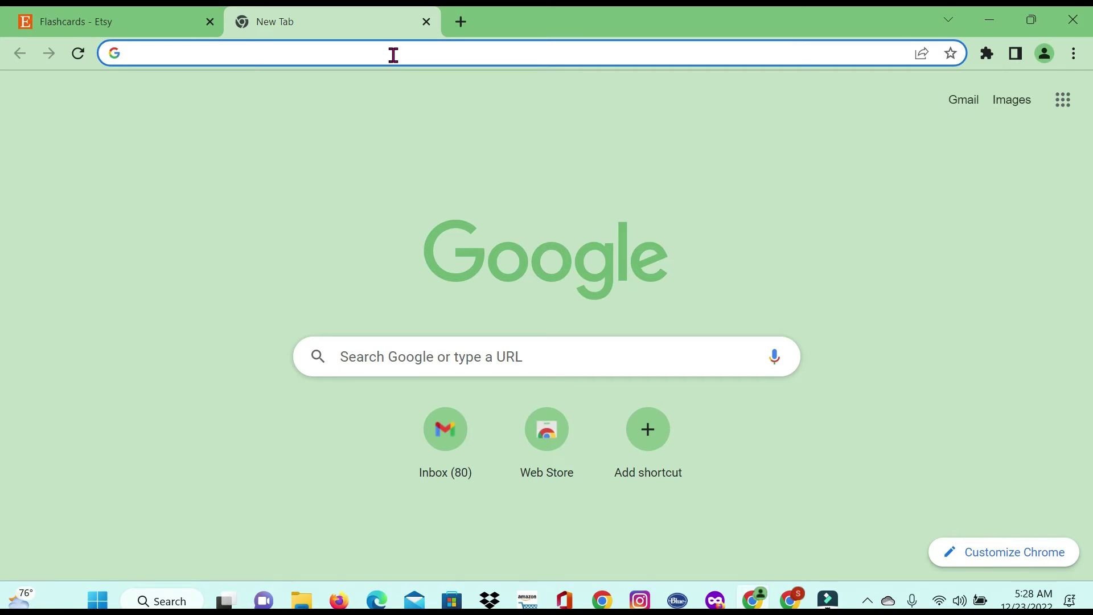
type("creative")
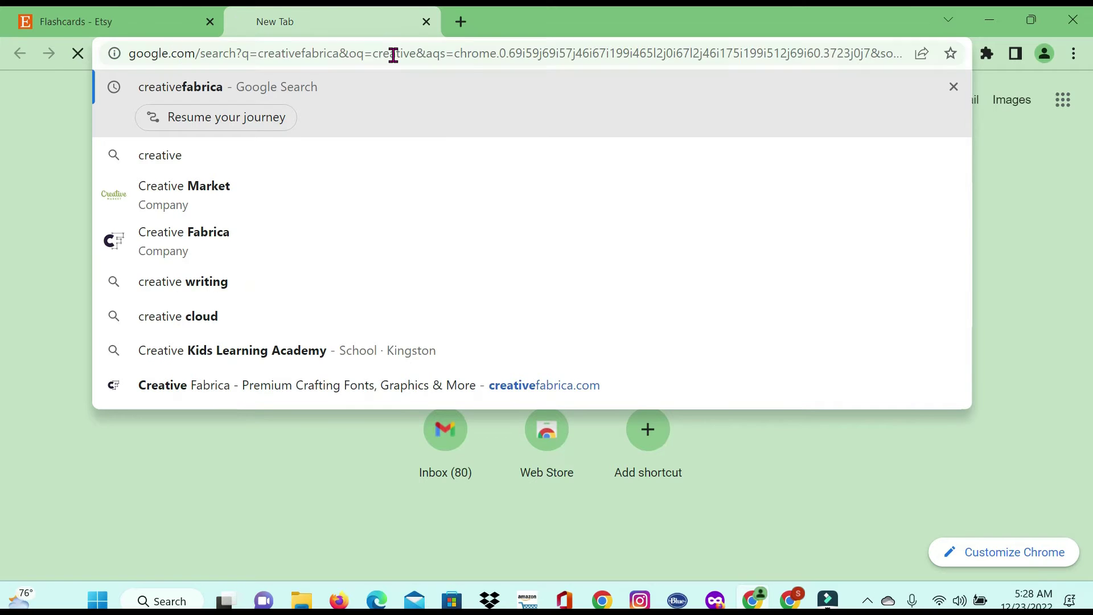
key("Return")
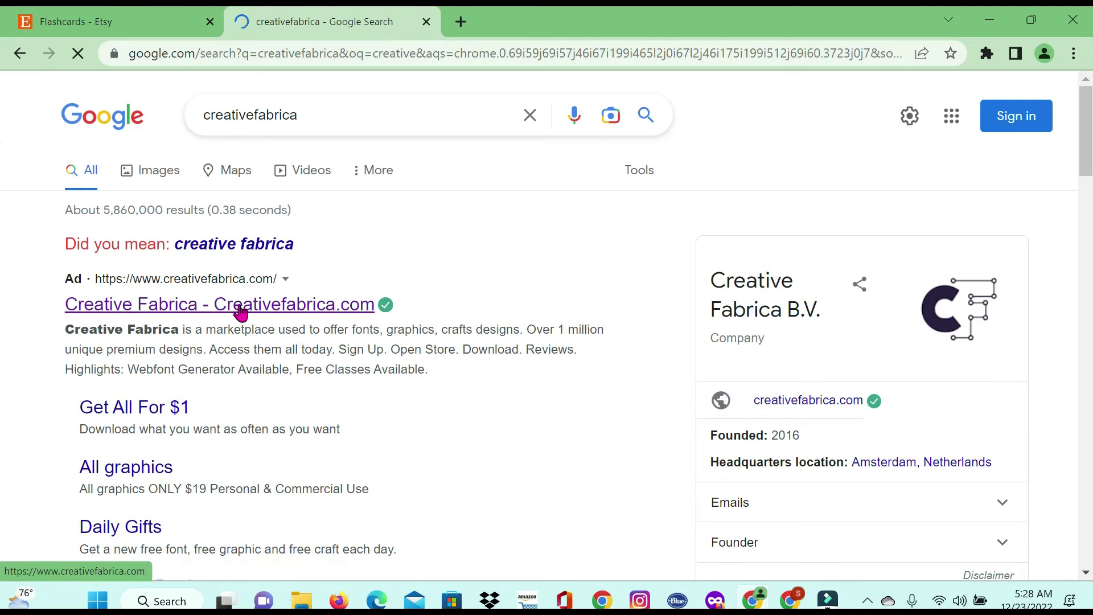
left_click(240, 312)
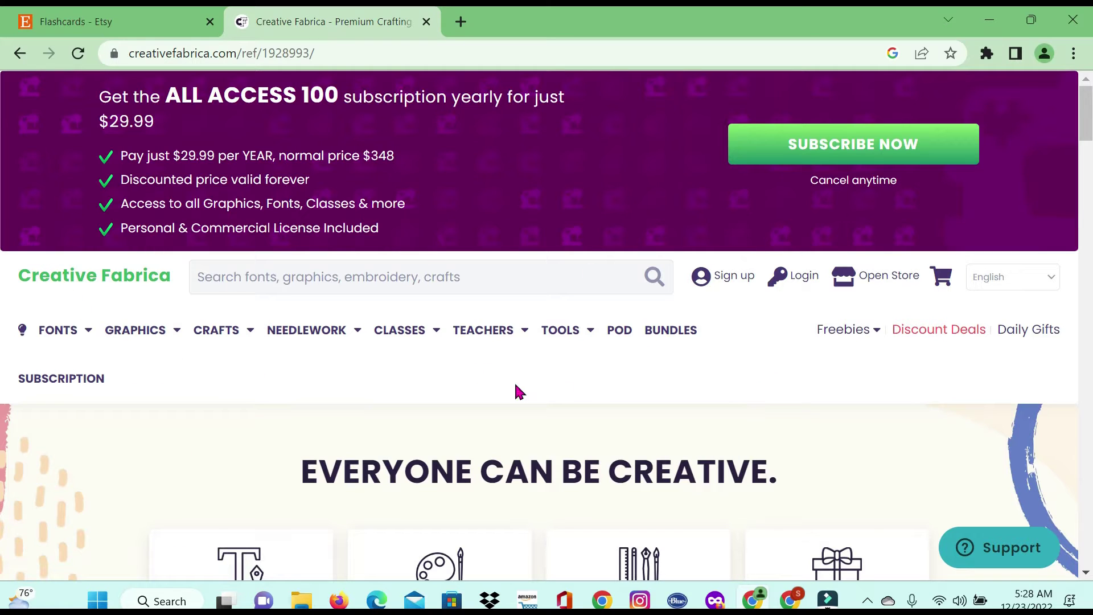
- Search Creative Fabrica for "flashcards"
left_click(262, 283)
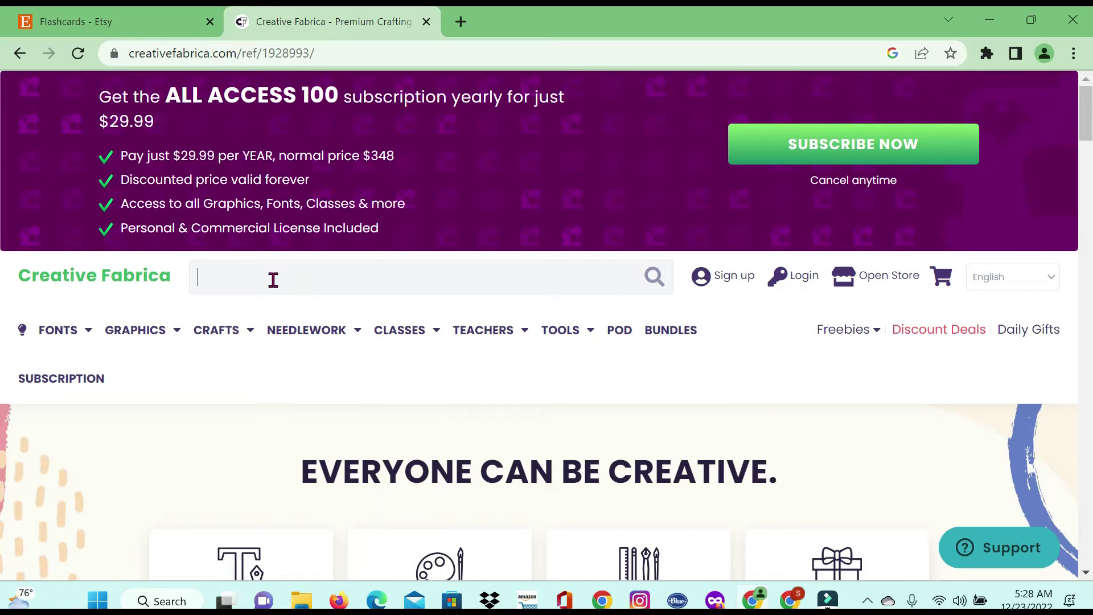
type("flashcar")
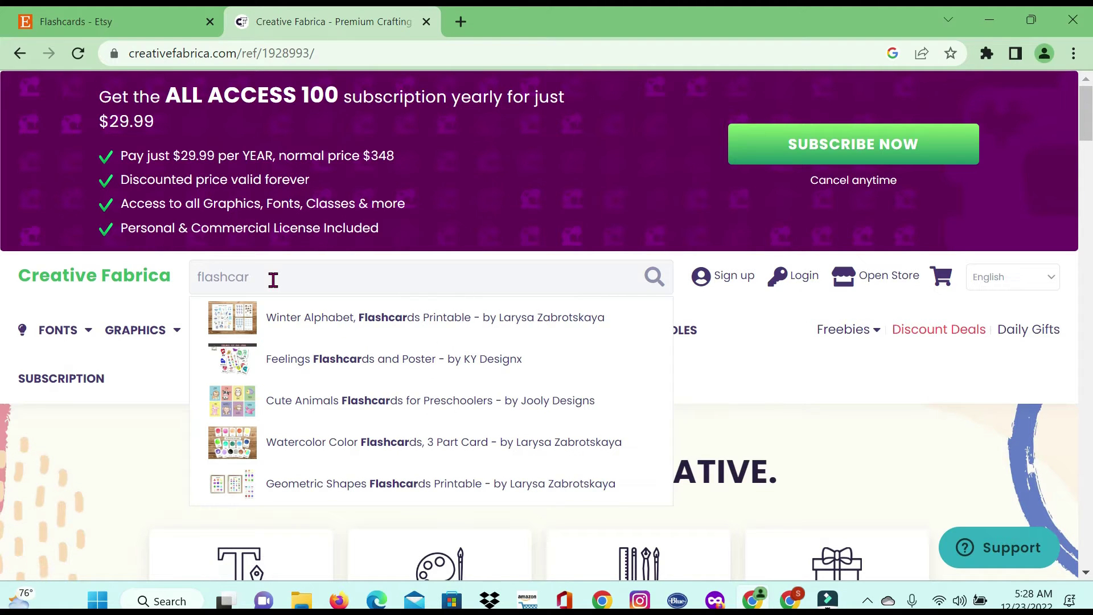
type("ds")
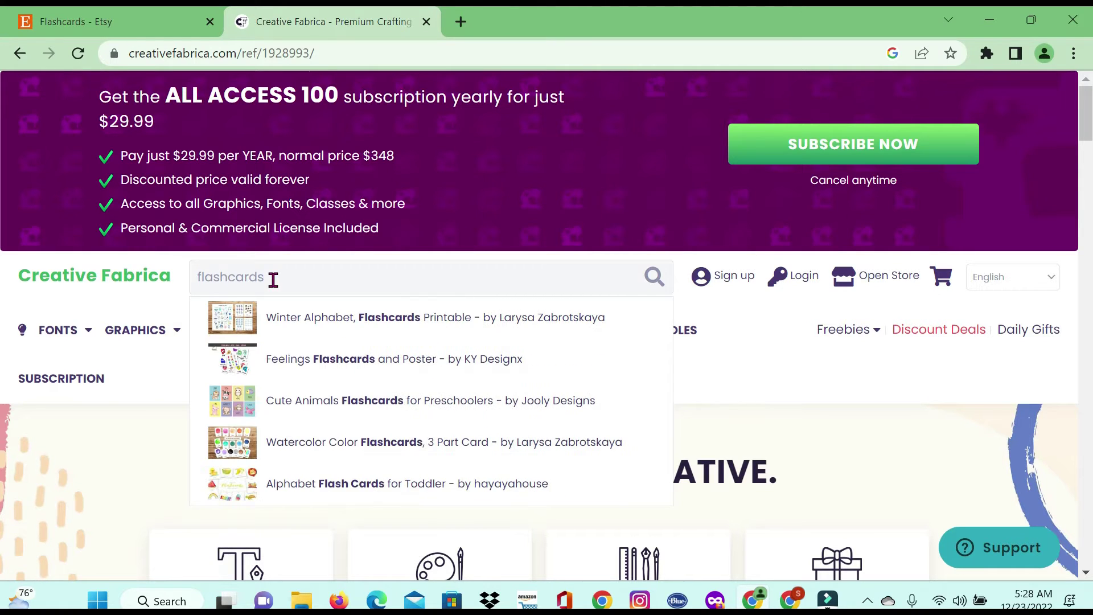
key("Return")
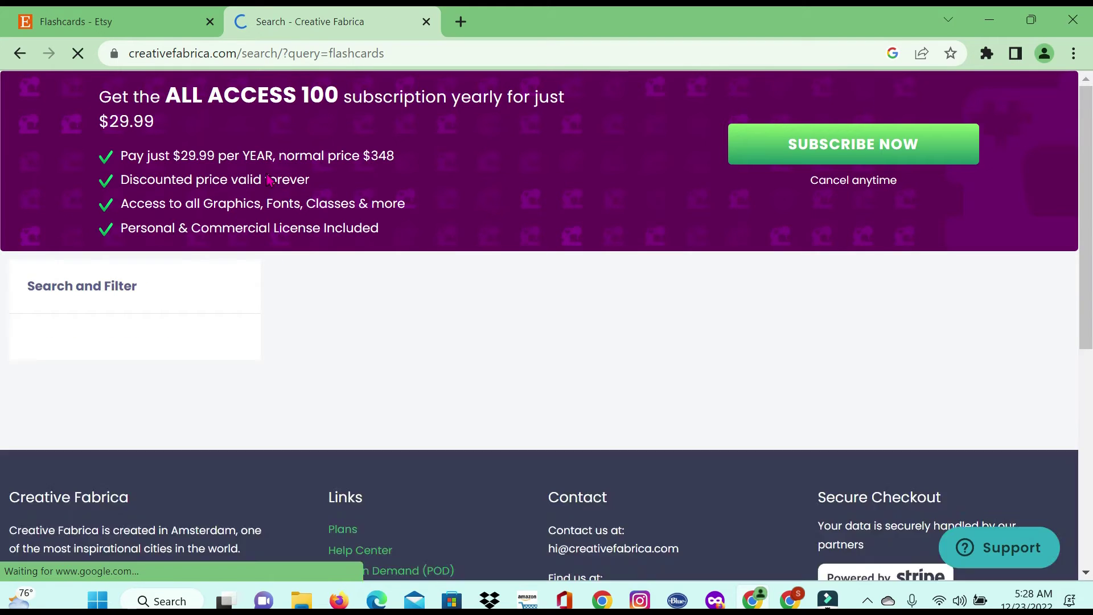
- Browse the Creative Fabrica flashcards results, examining the products' themes, designs, prices and the available filter categories
scroll(313, 385, "down", 5)
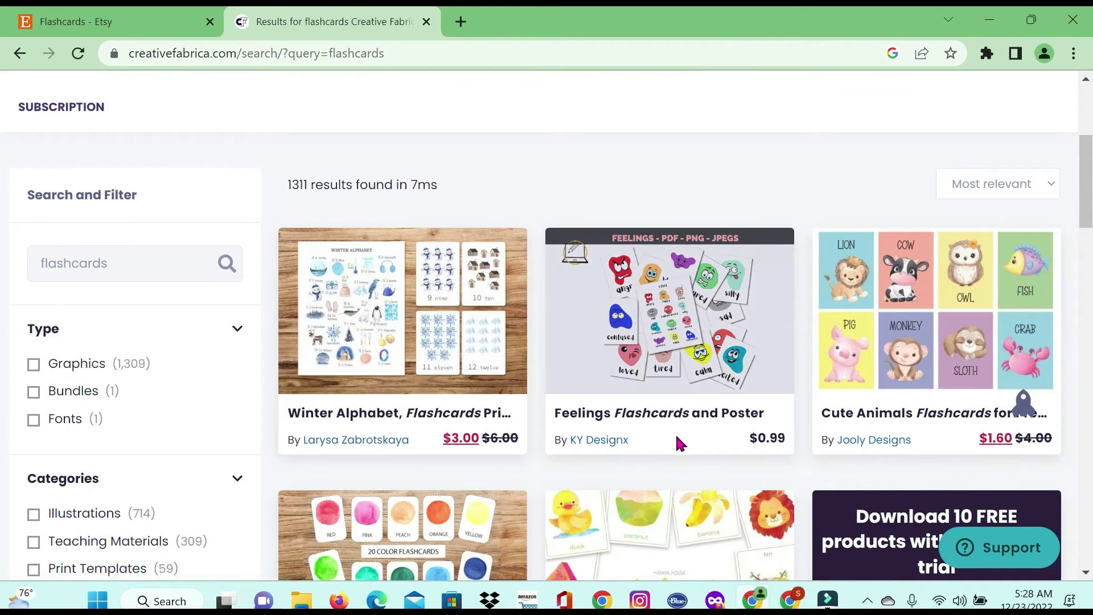
scroll(675, 431, "down", 3)
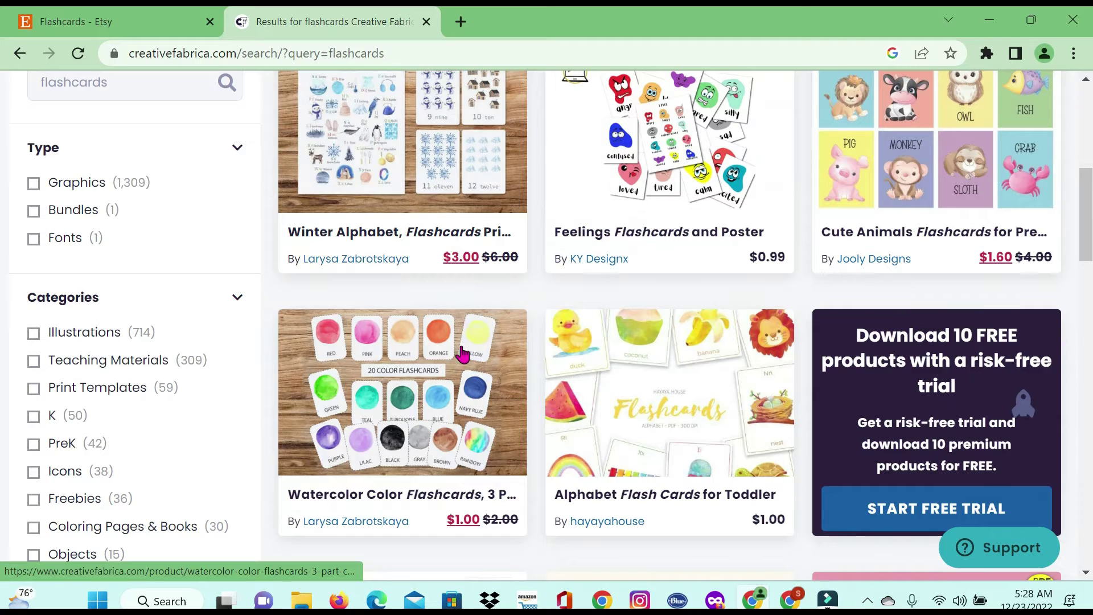
scroll(463, 350, "up", 6)
scroll(460, 357, "down", 3)
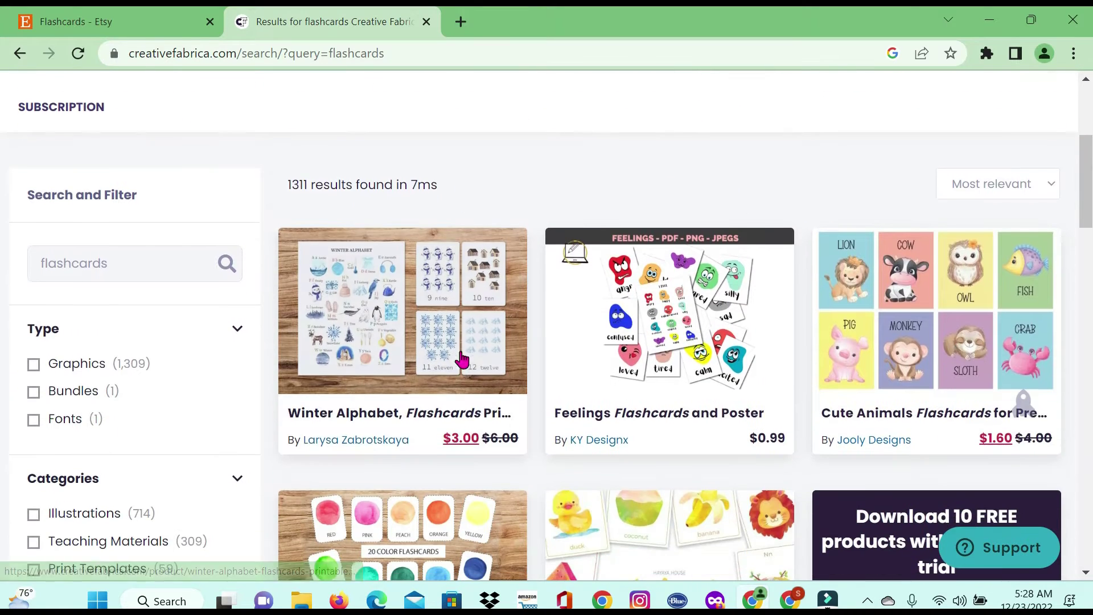
scroll(399, 273, "up", 3)
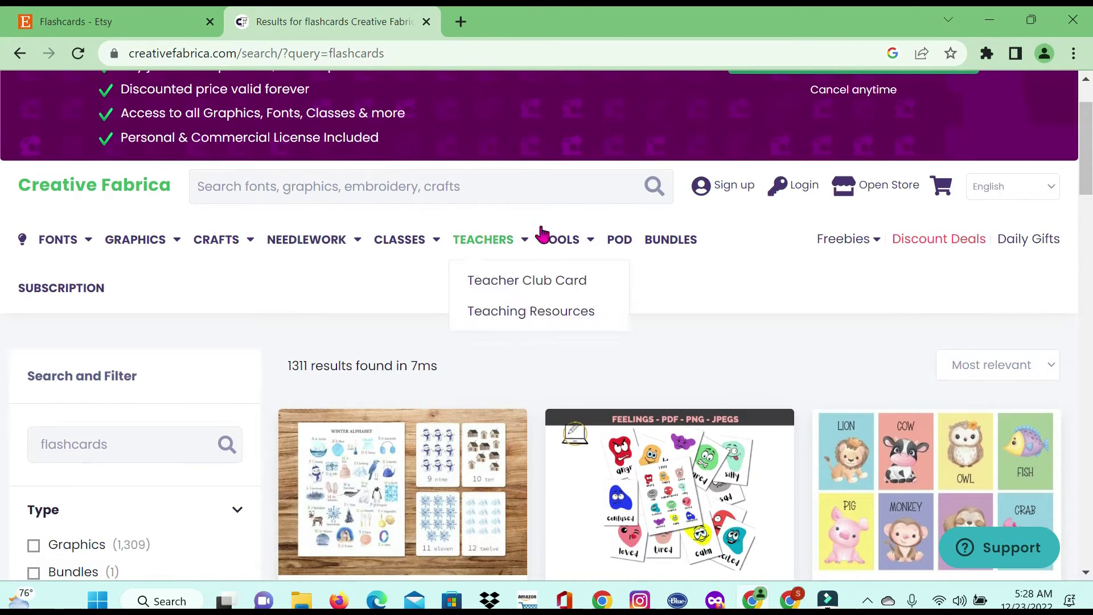
scroll(570, 385, "down", 3)
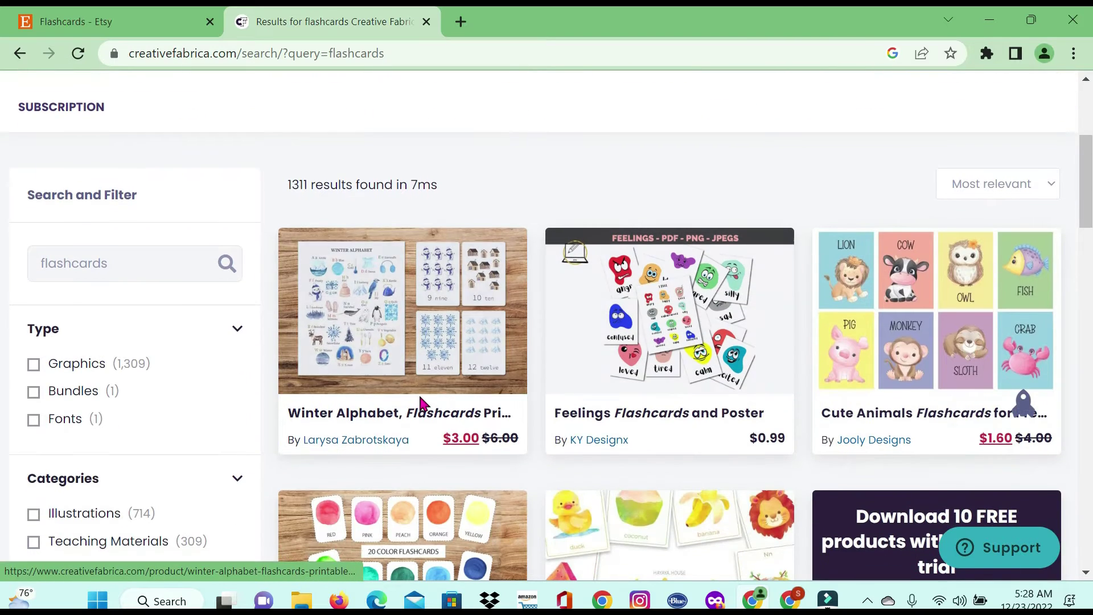
scroll(442, 468, "down", 3)
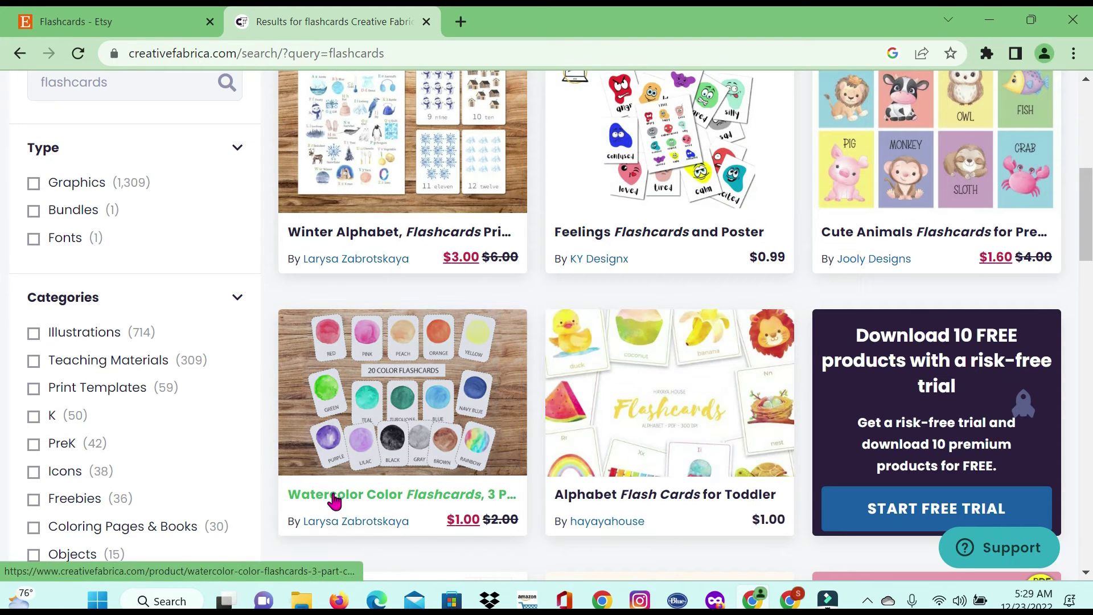
scroll(672, 501, "down", 6)
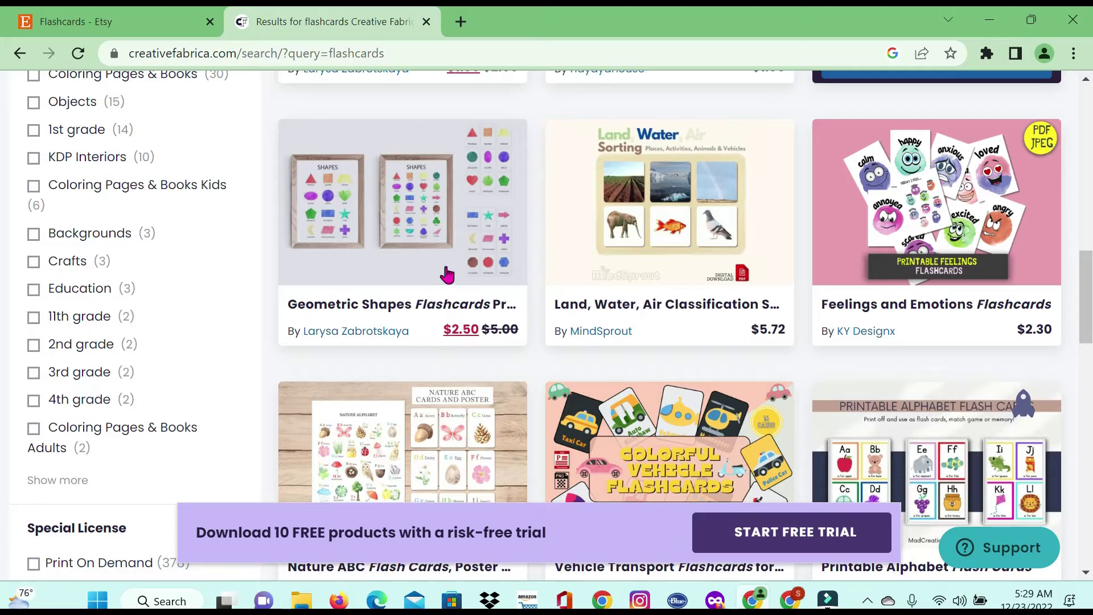
scroll(429, 374, "down", 10)
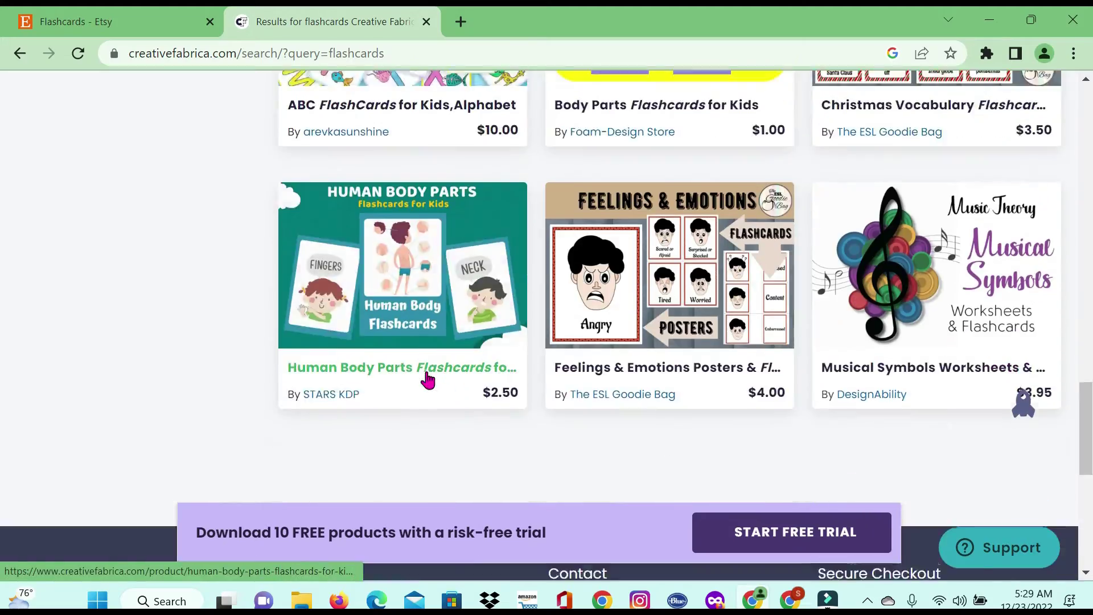
- Go to the second page of the Creative Fabrica flashcards results and skim its products and prices
scroll(428, 380, "down", 1)
scroll(429, 380, "up", 10)
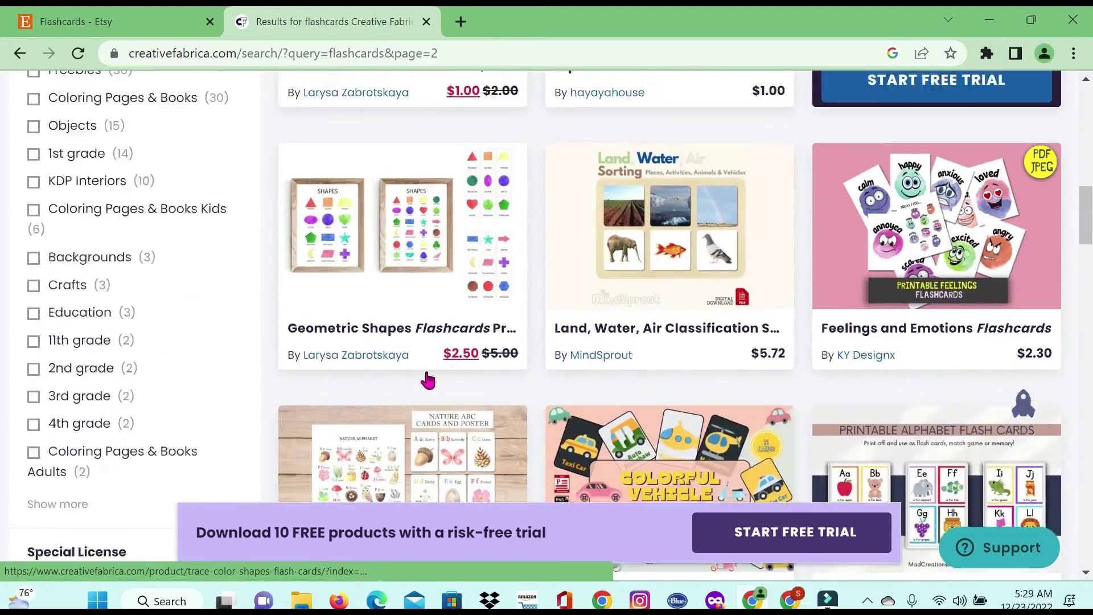
scroll(429, 378, "up", 10)
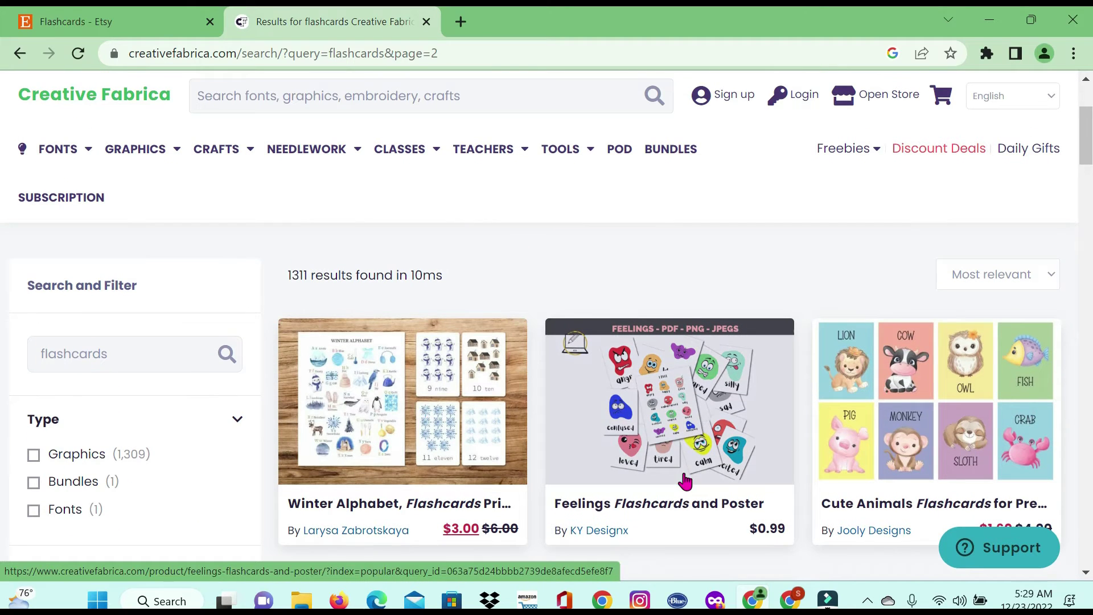
scroll(673, 422, "up", 3)
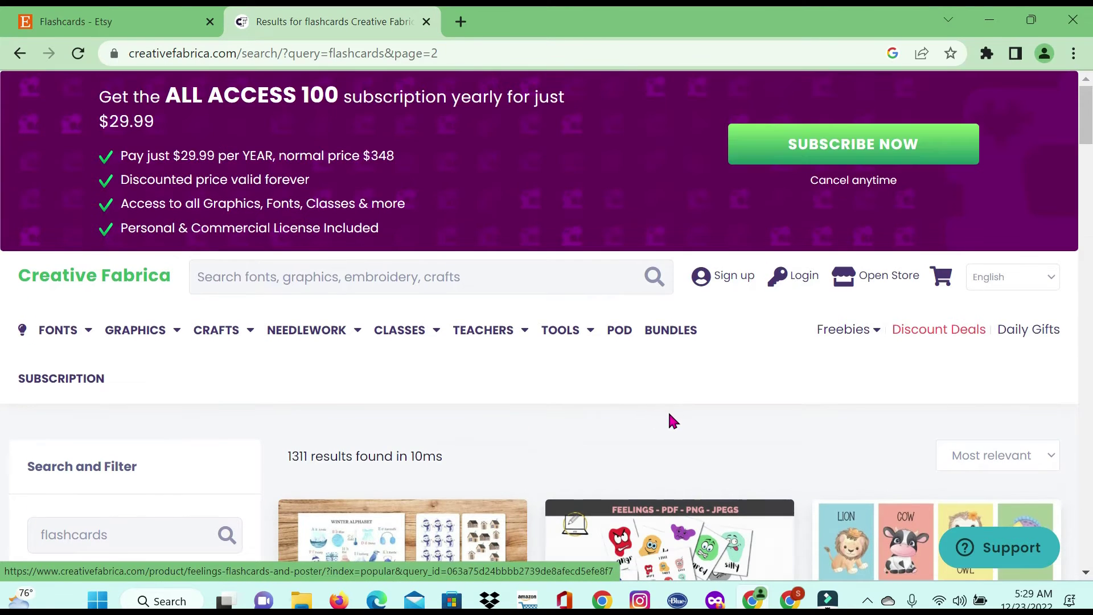
- Close the Creative Fabrica results and search Google for "creativemarket" in a new tab
left_click(425, 21)
left_click(241, 21)
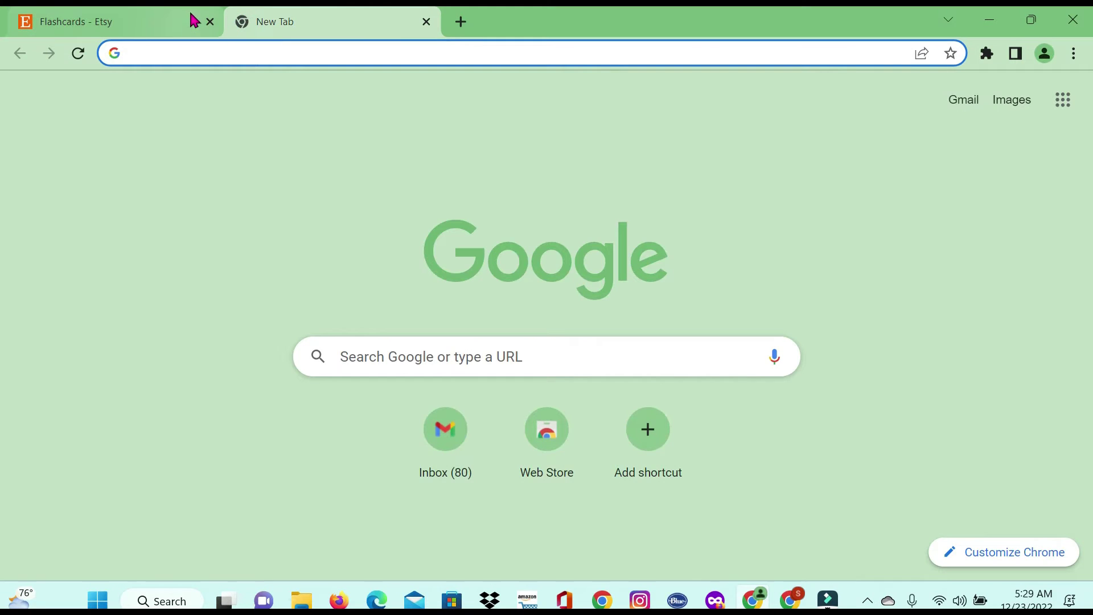
type("cre")
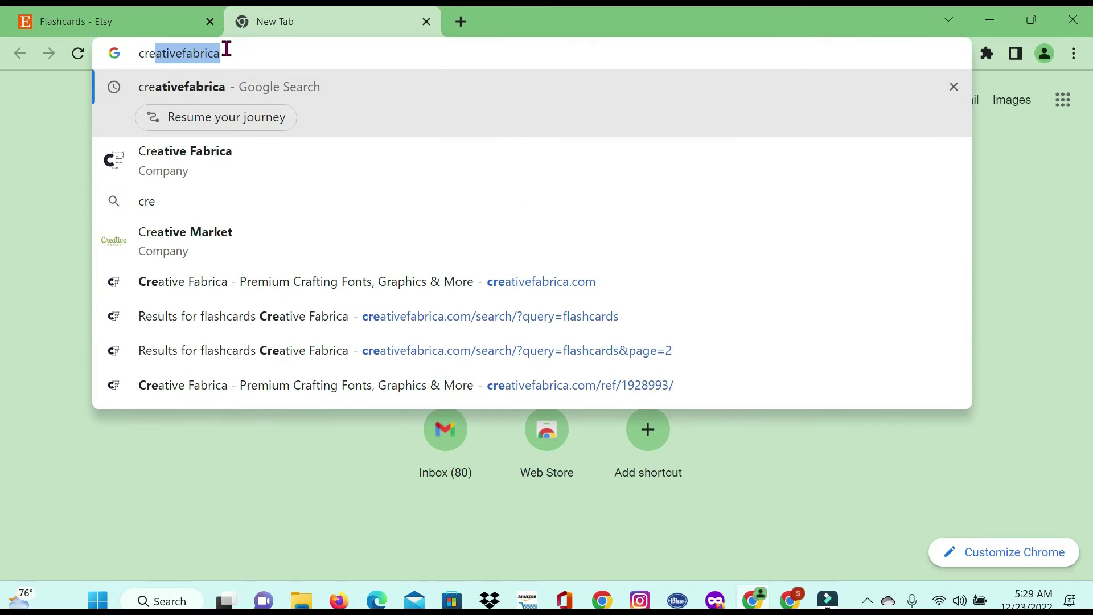
type("ative")
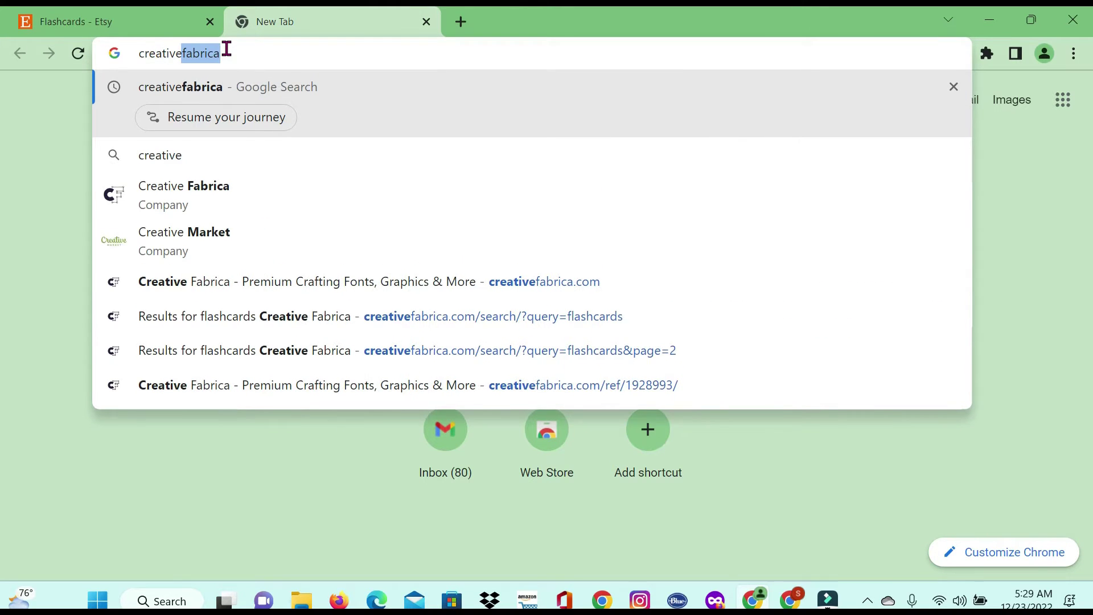
type("market")
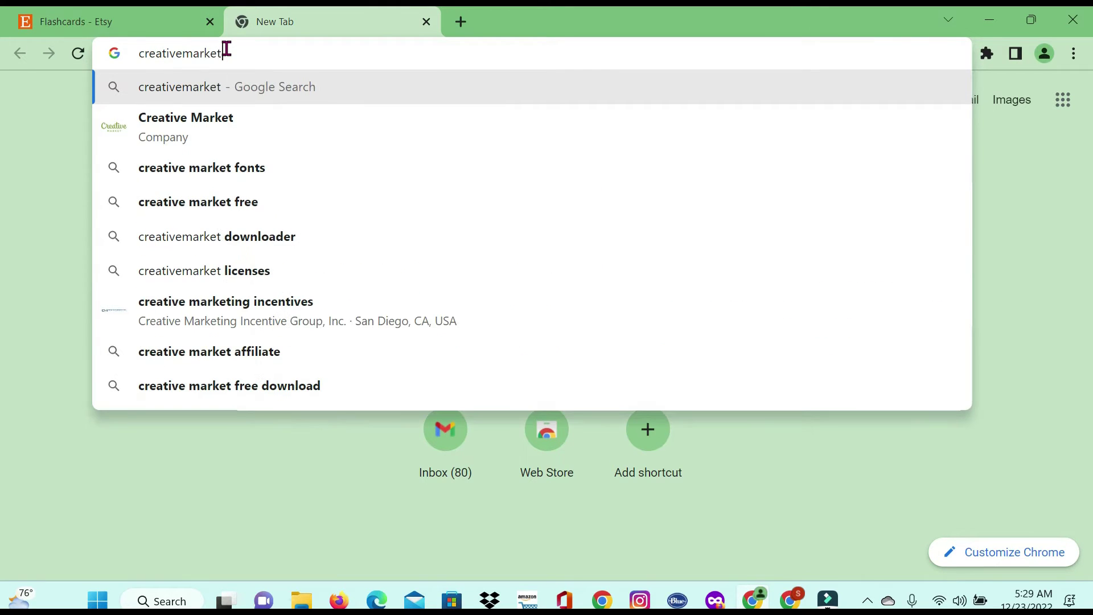
key("Return")
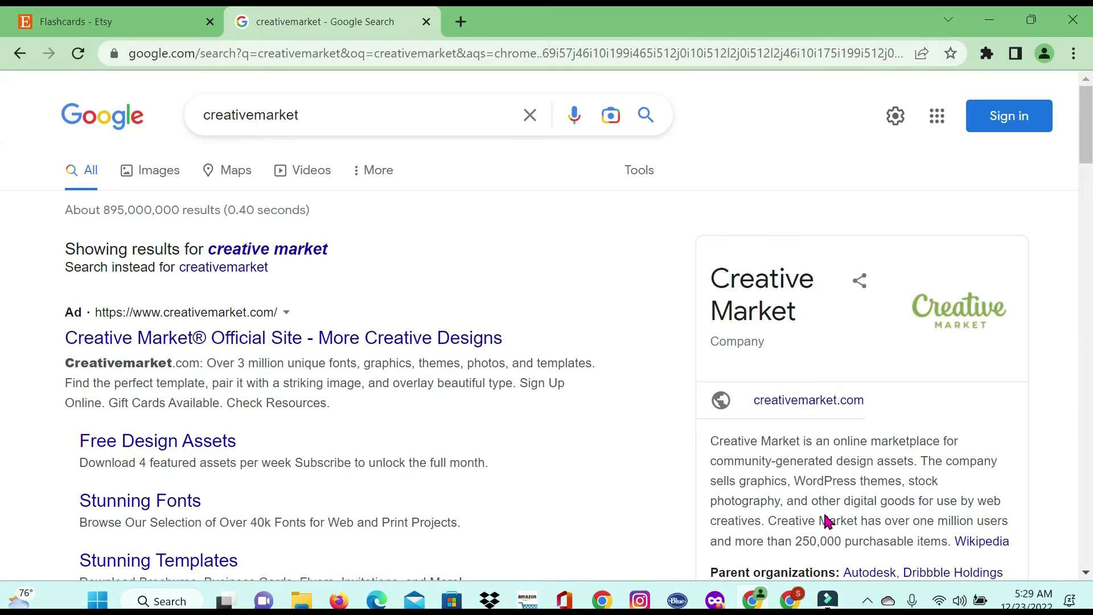
- Open Creative Market's membership page from the Google results
scroll(270, 365, "down", 3)
scroll(270, 365, "down", 2)
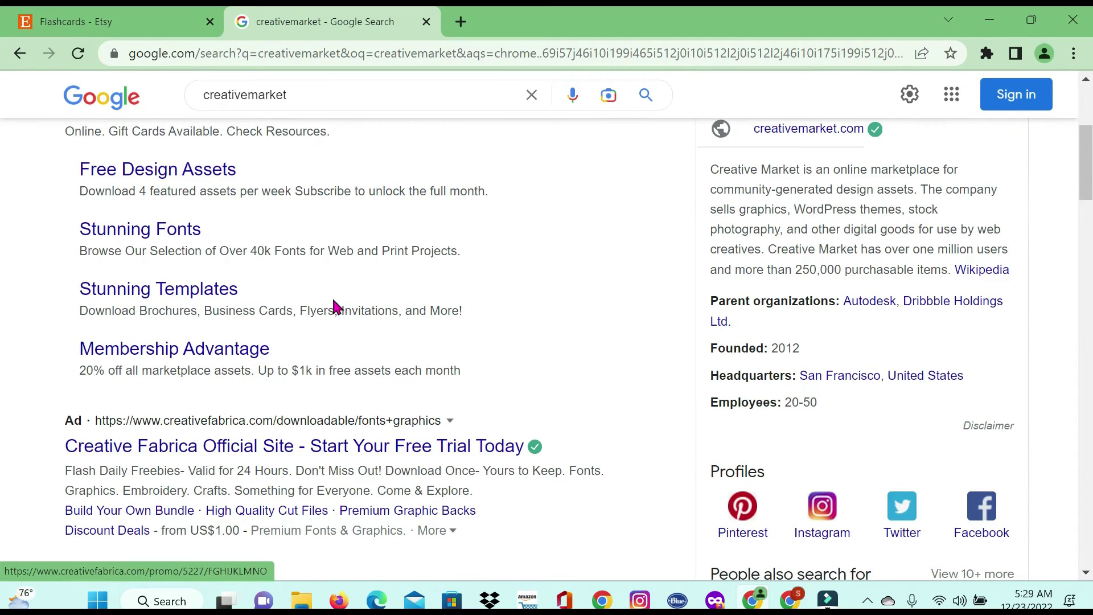
scroll(291, 340, "up", 5)
left_click(208, 342)
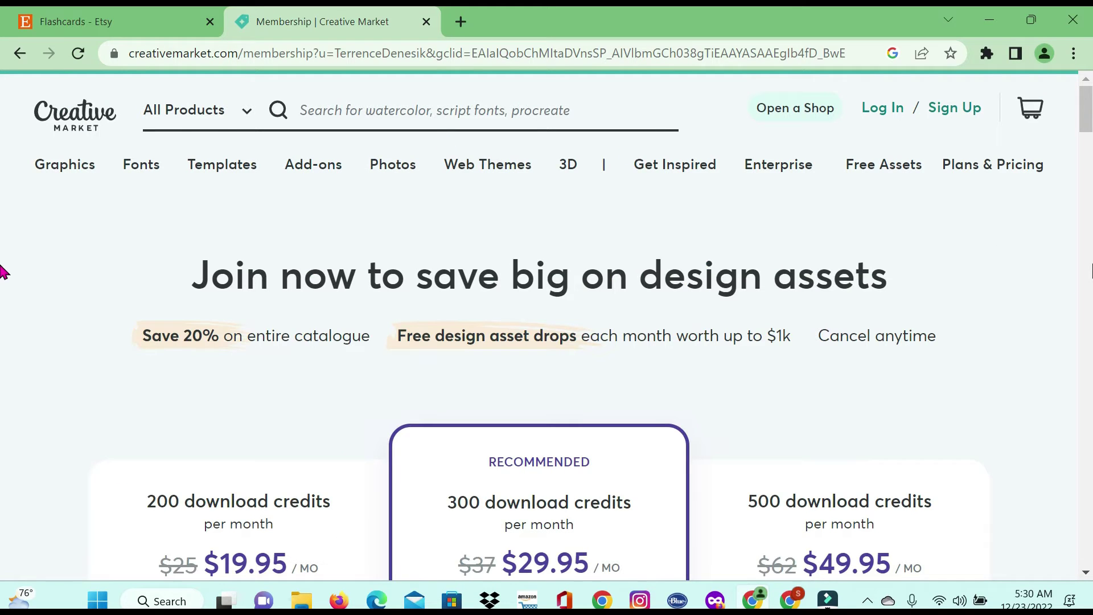
- Review the prices, download credits and benefits of Creative Market's three membership plans
scroll(990, 366, "down", 5)
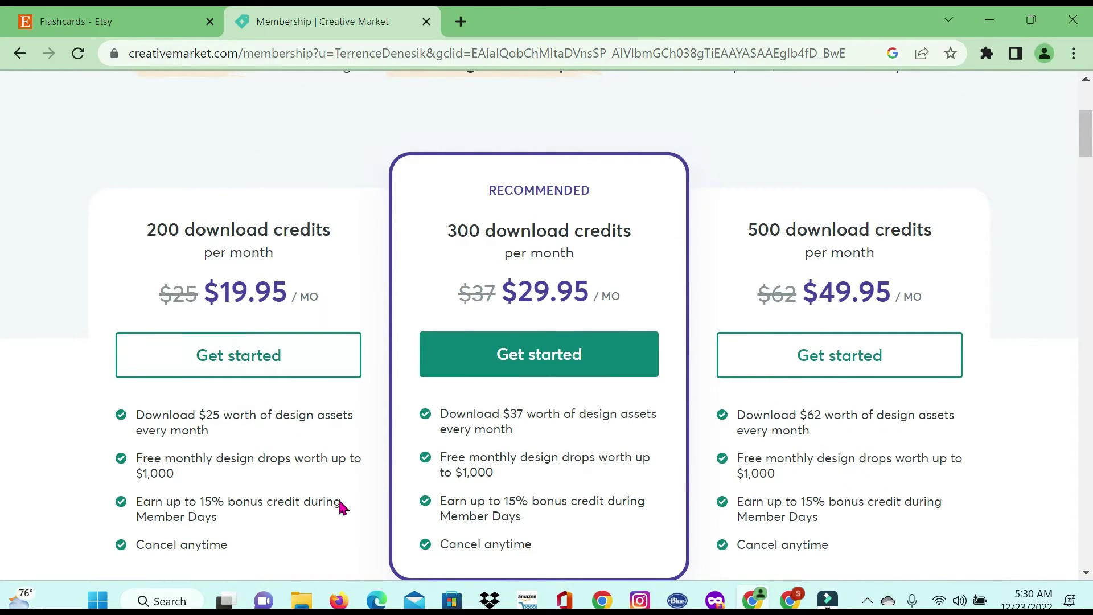
scroll(341, 507, "down", 5)
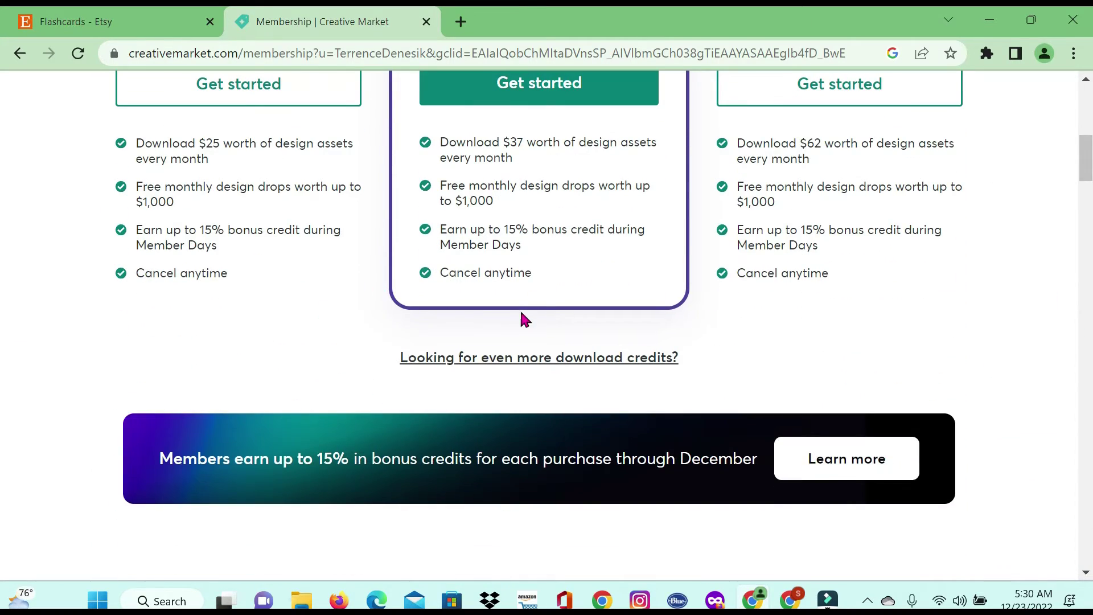
scroll(522, 312, "up", 3)
scroll(715, 398, "up", 6)
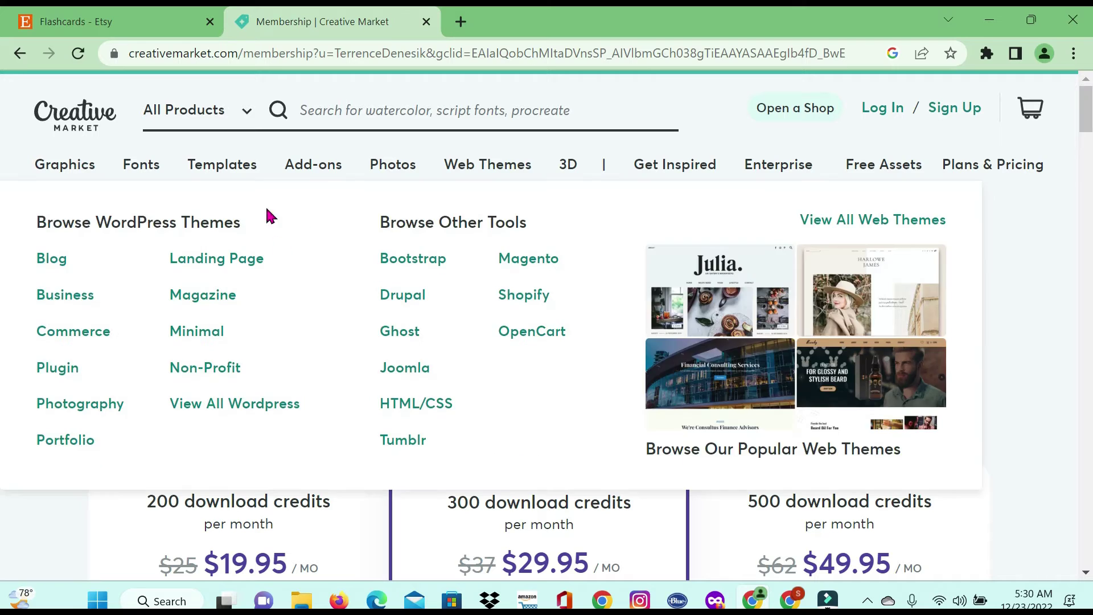
- Search Creative Market for "flashcards"
mouse_move(369, 177)
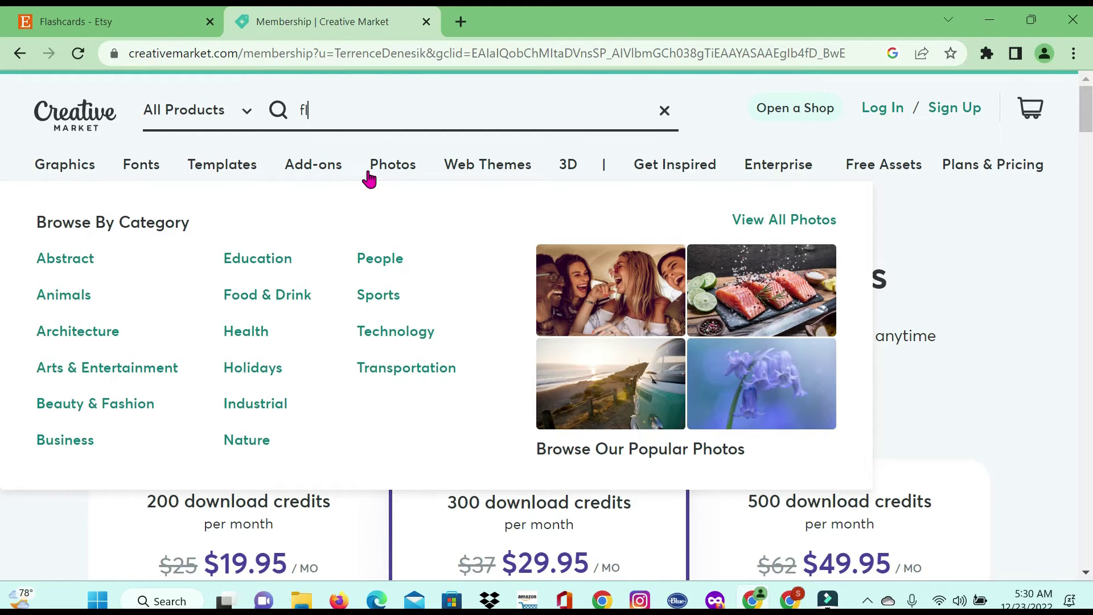
type("ashcards")
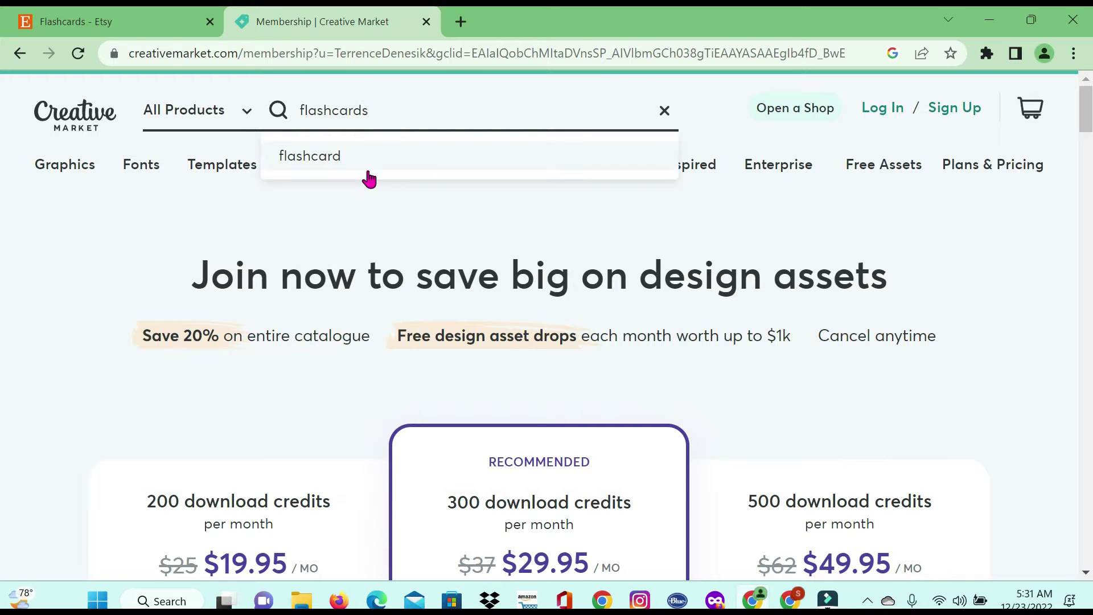
key("Return")
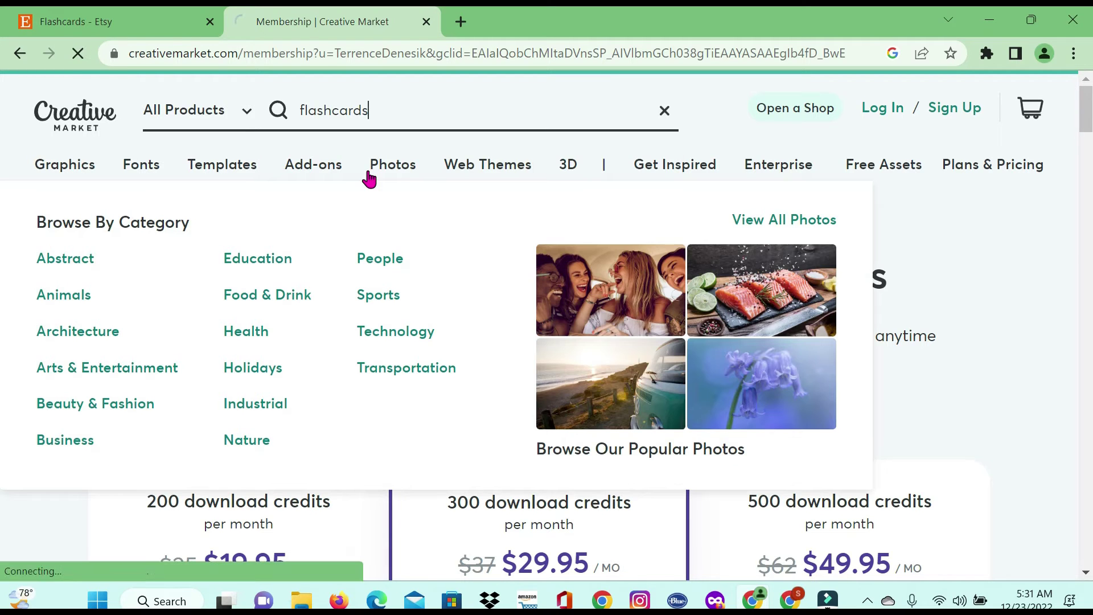
- Browse the first page of Creative Market flashcards results down to its end, examining themes, designs and prices
scroll(681, 385, "down", 4)
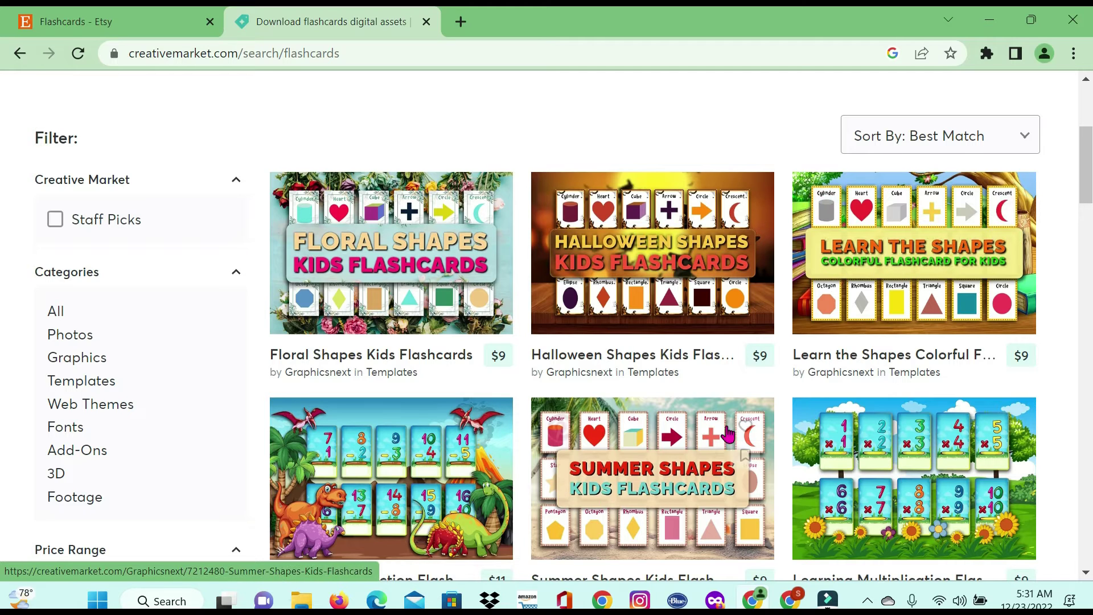
scroll(697, 514, "down", 3)
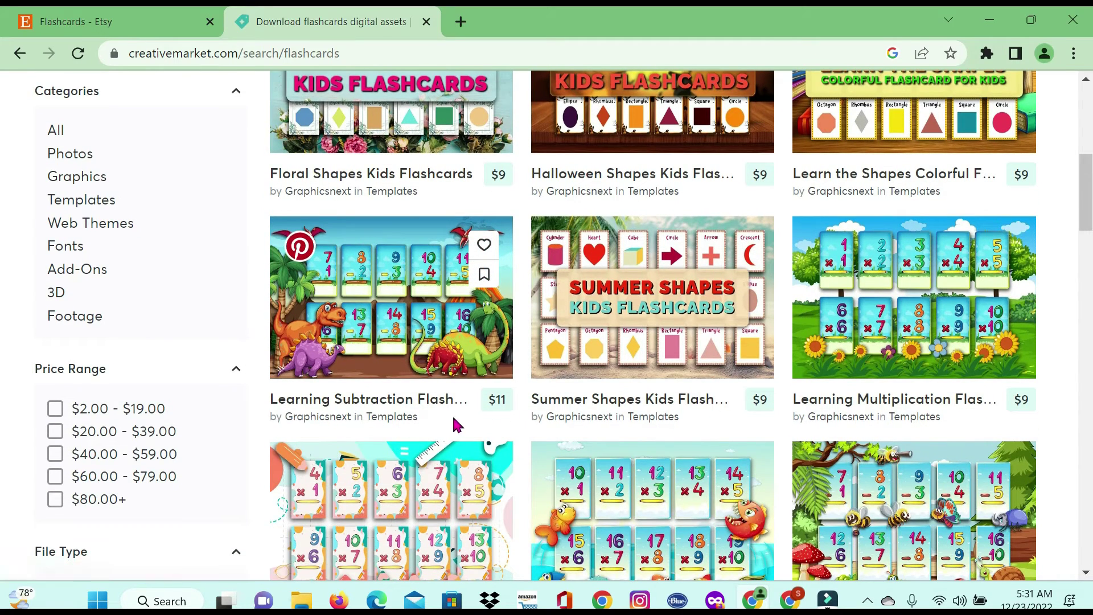
scroll(460, 424, "down", 4)
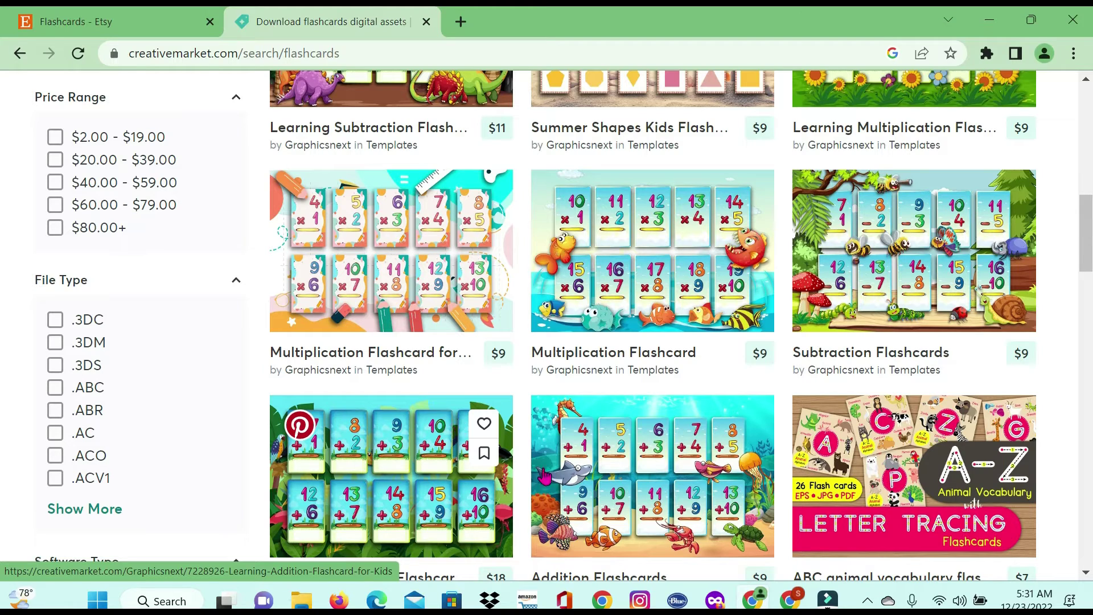
scroll(674, 424, "up", 6)
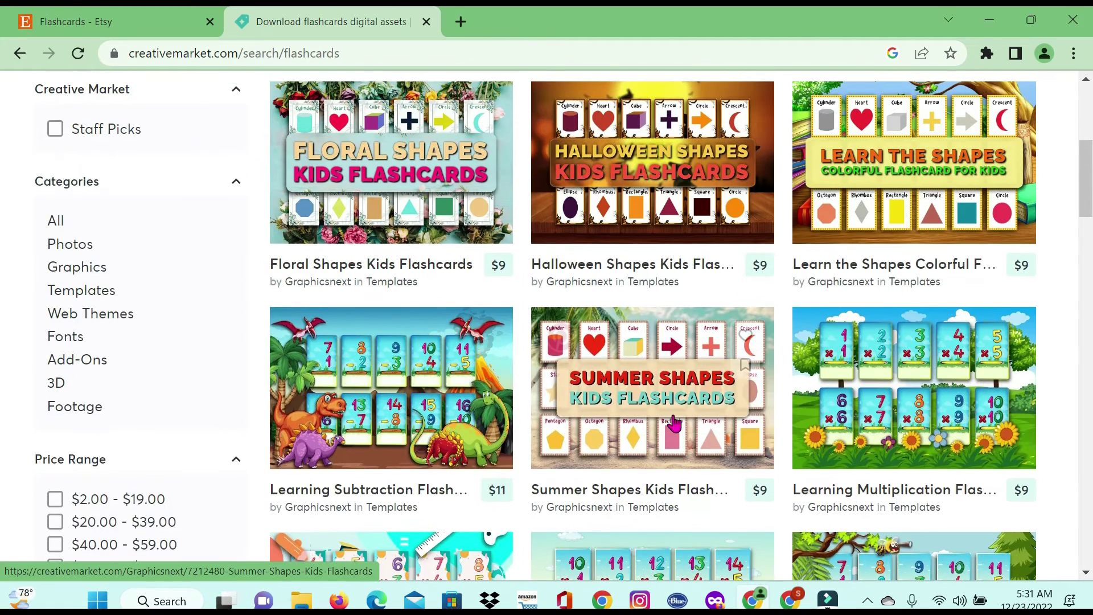
scroll(674, 424, "up", 2)
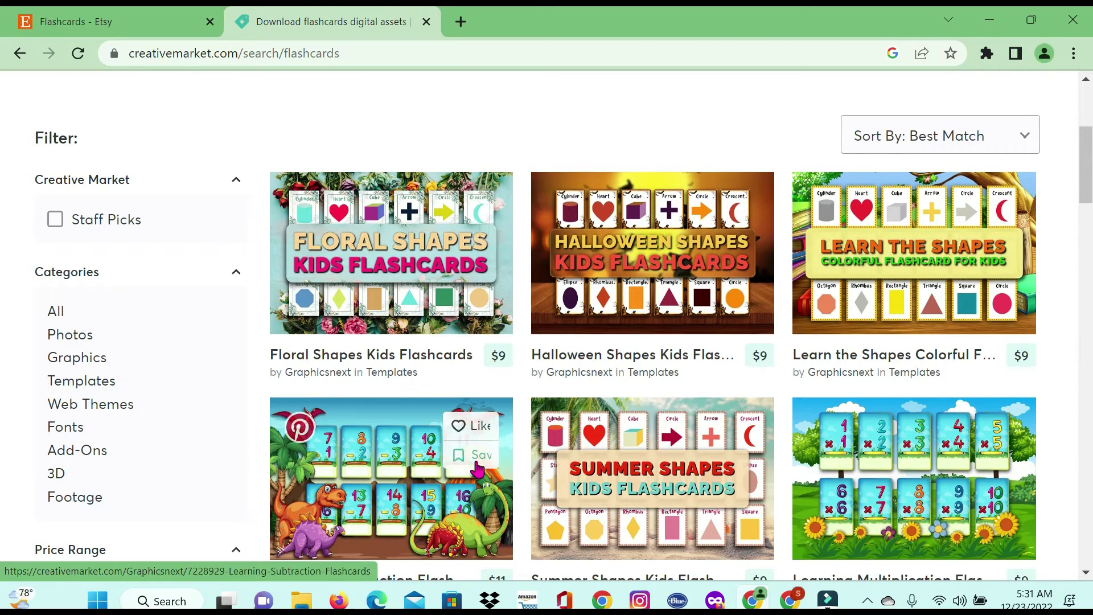
scroll(477, 471, "down", 3)
scroll(436, 483, "down", 9)
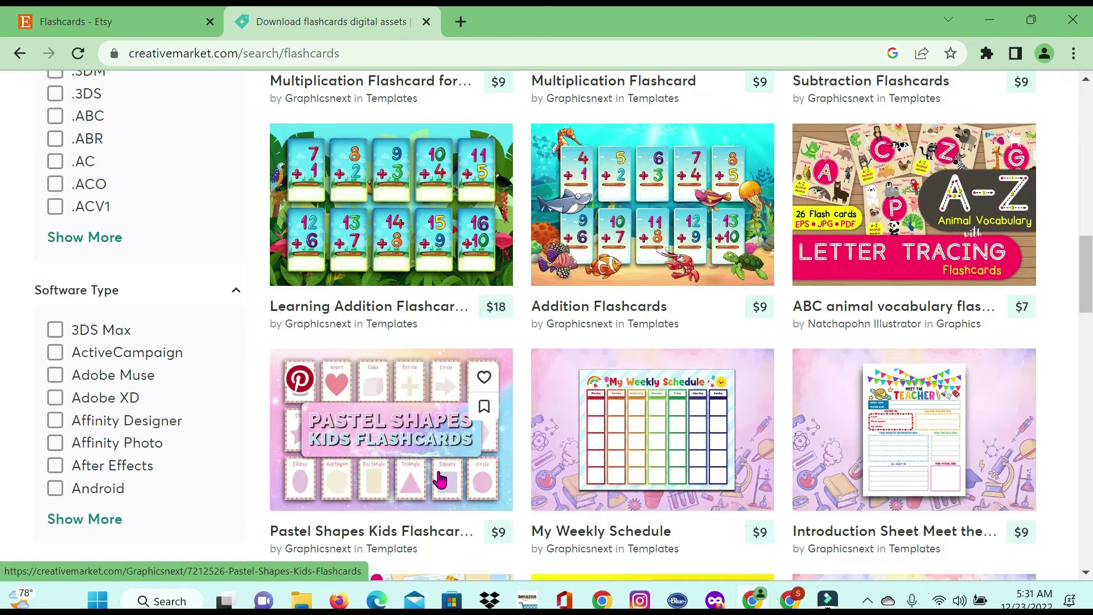
scroll(470, 307, "down", 12)
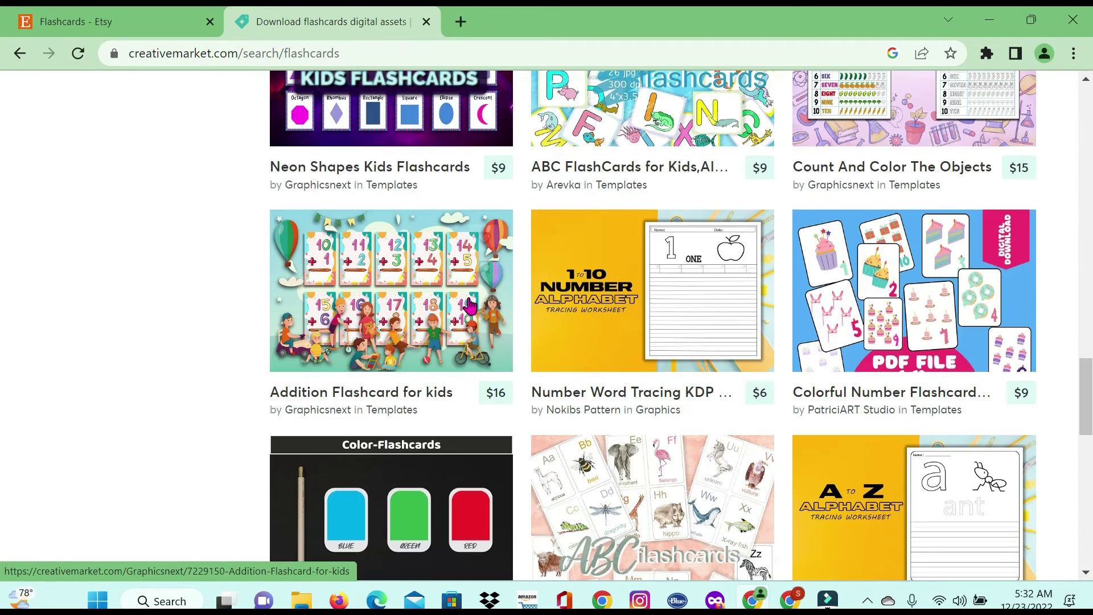
scroll(476, 386, "down", 5)
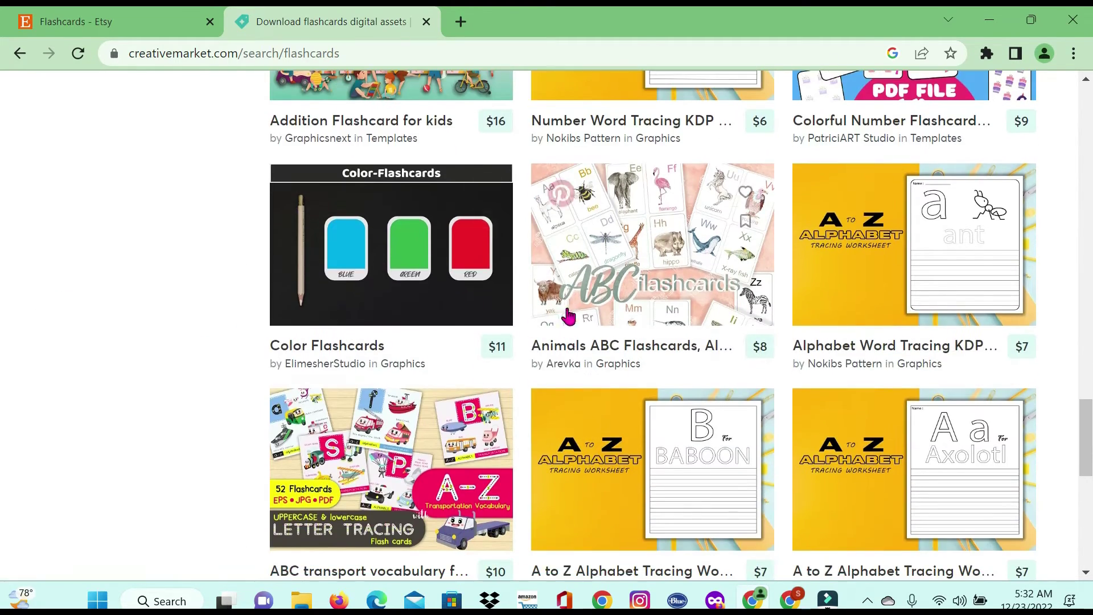
scroll(570, 319, "down", 3)
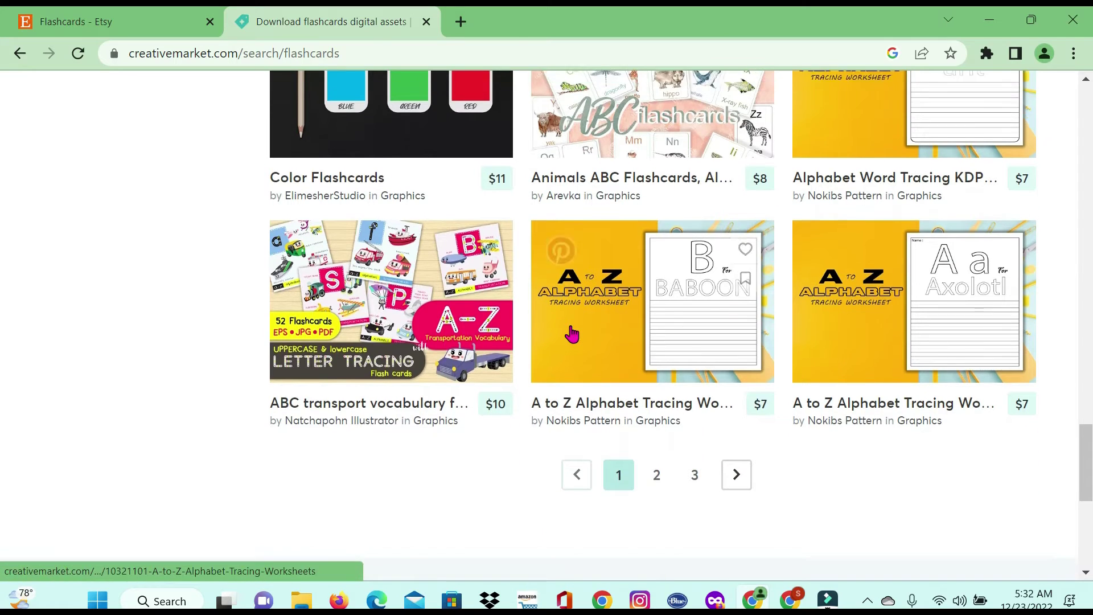
- Go back over the Creative Market results to the page heading, comparing the shapes, alphabet and math flashcard designs and their prices
scroll(572, 335, "up", 8)
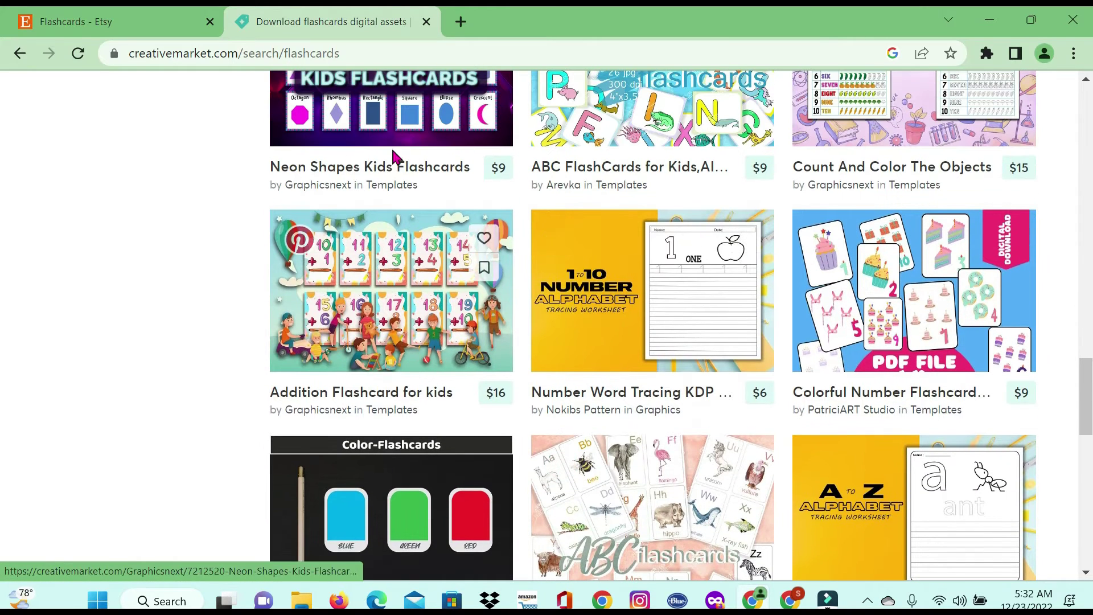
scroll(411, 264, "up", 2)
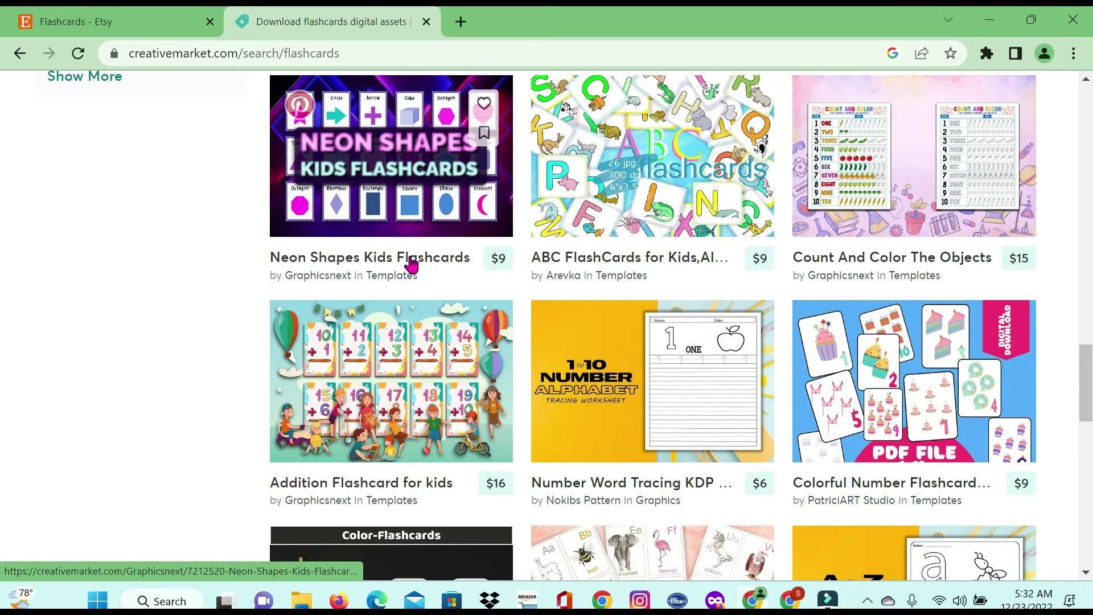
scroll(664, 291, "up", 3)
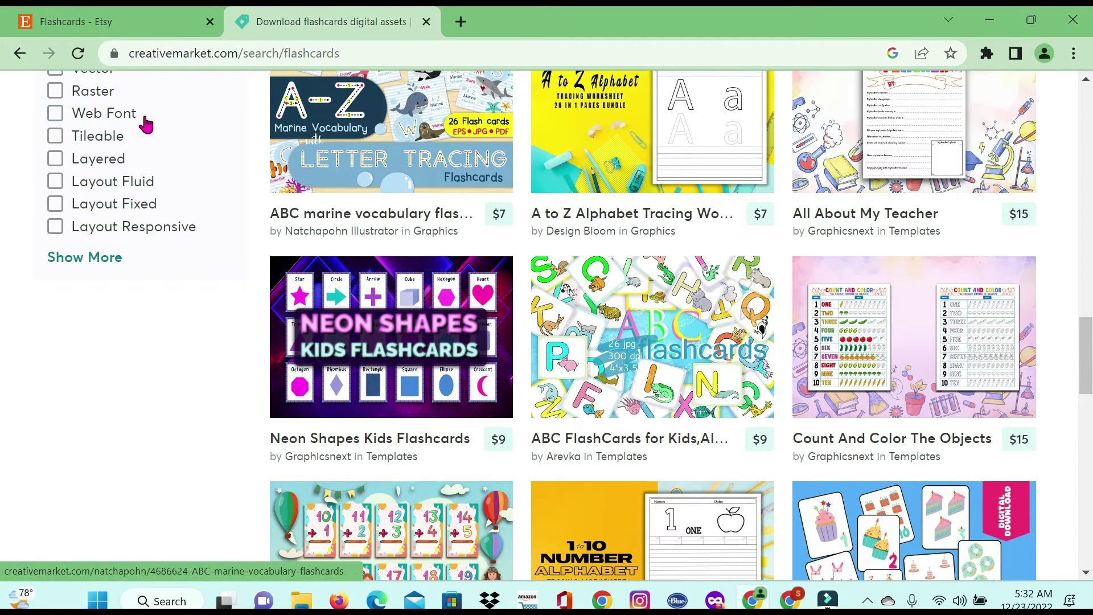
scroll(624, 215, "up", 8)
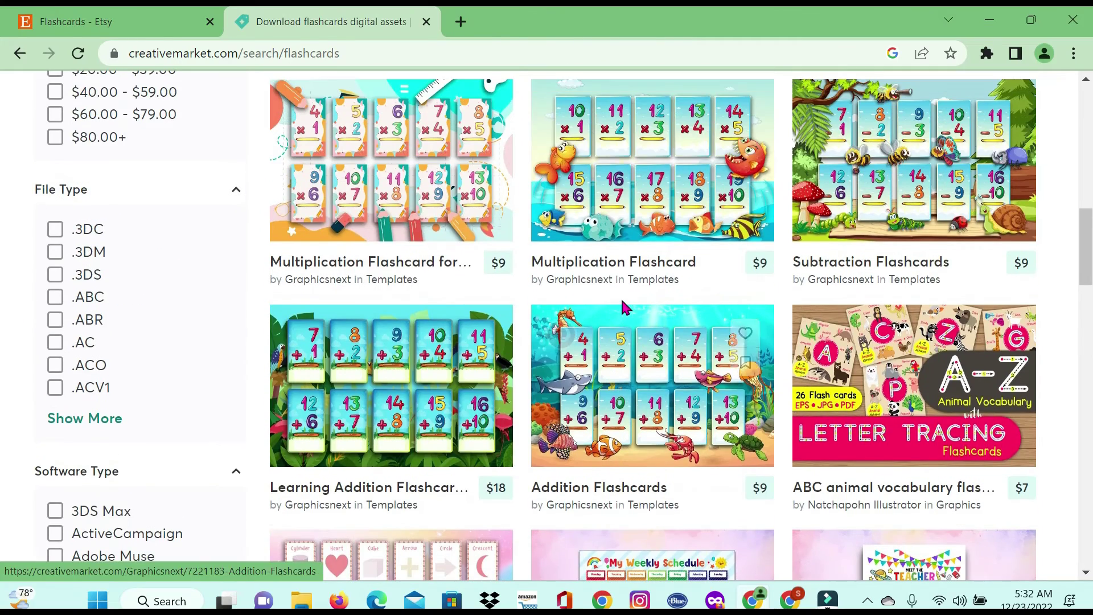
scroll(624, 307, "up", 3)
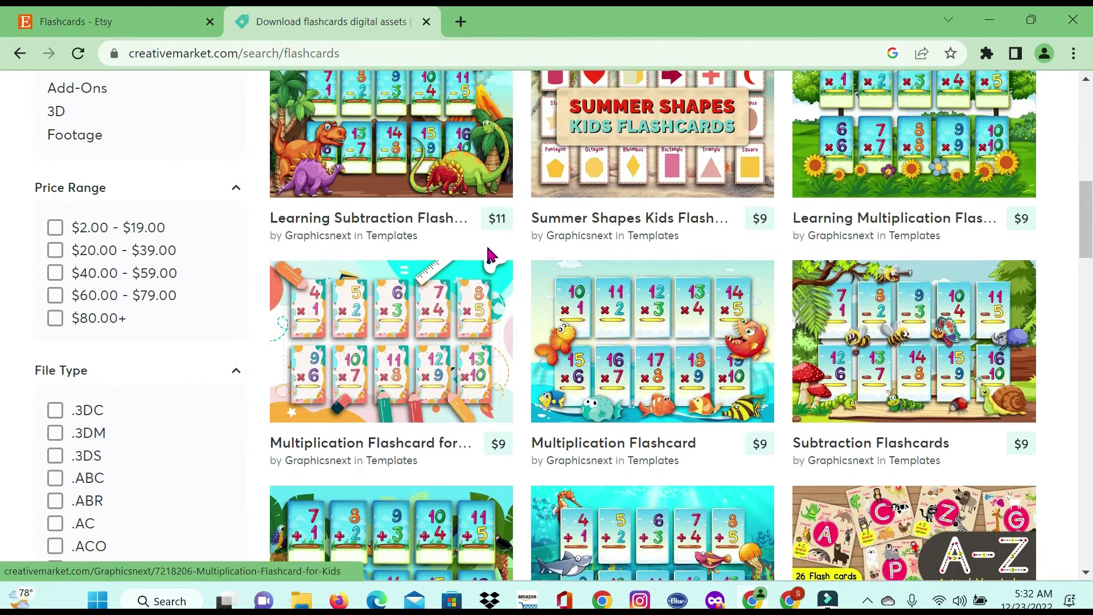
scroll(421, 205, "up", 3)
scroll(467, 323, "up", 1)
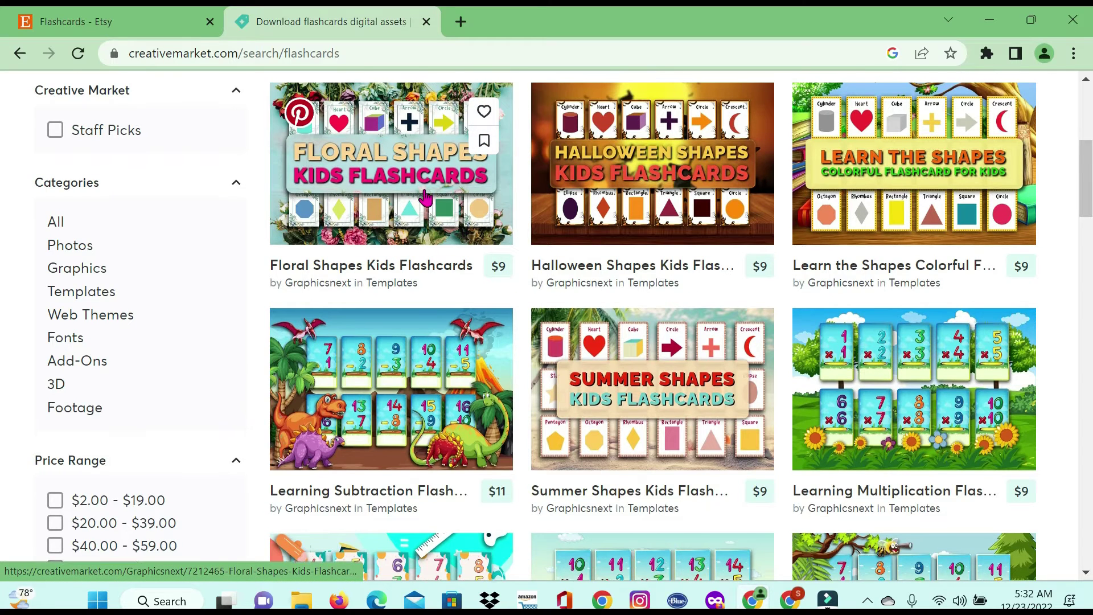
scroll(426, 197, "up", 1)
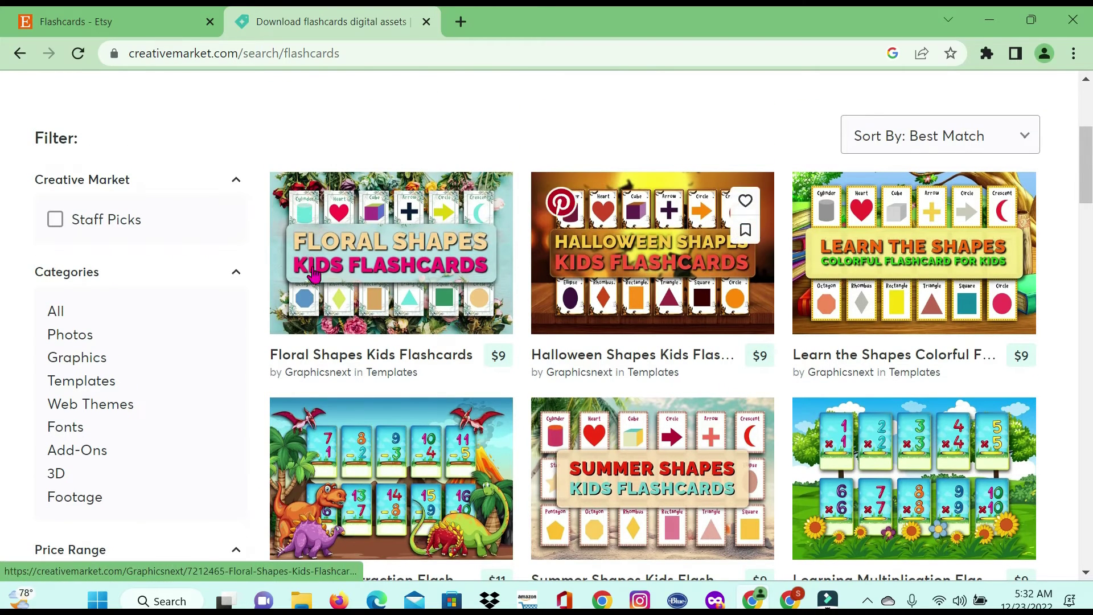
scroll(707, 488, "down", 4)
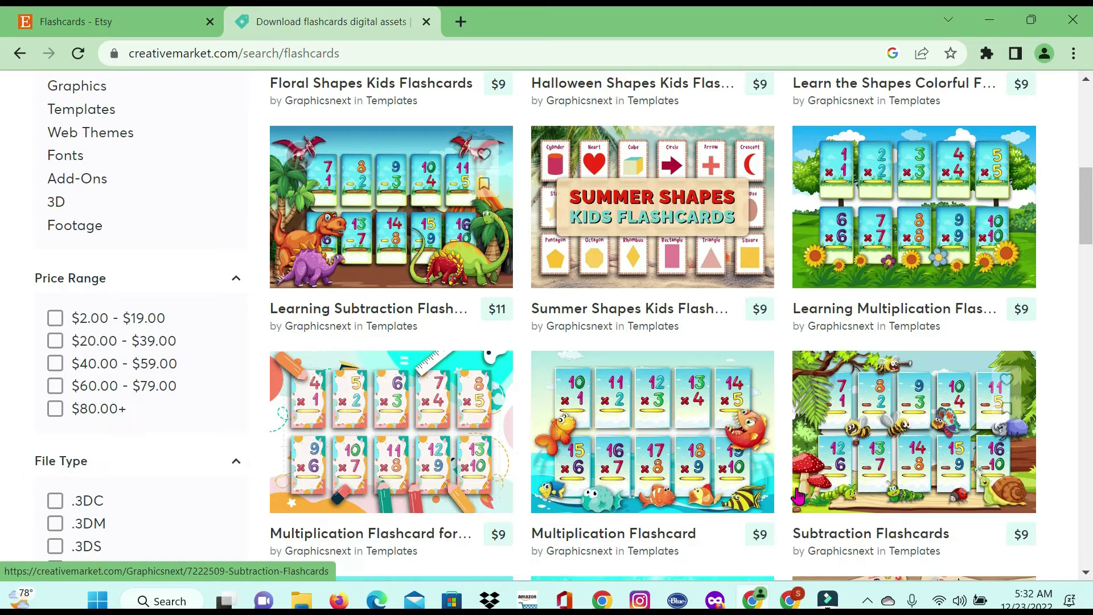
scroll(799, 495, "down", 1)
scroll(847, 463, "up", 10)
scroll(631, 470, "down", 2)
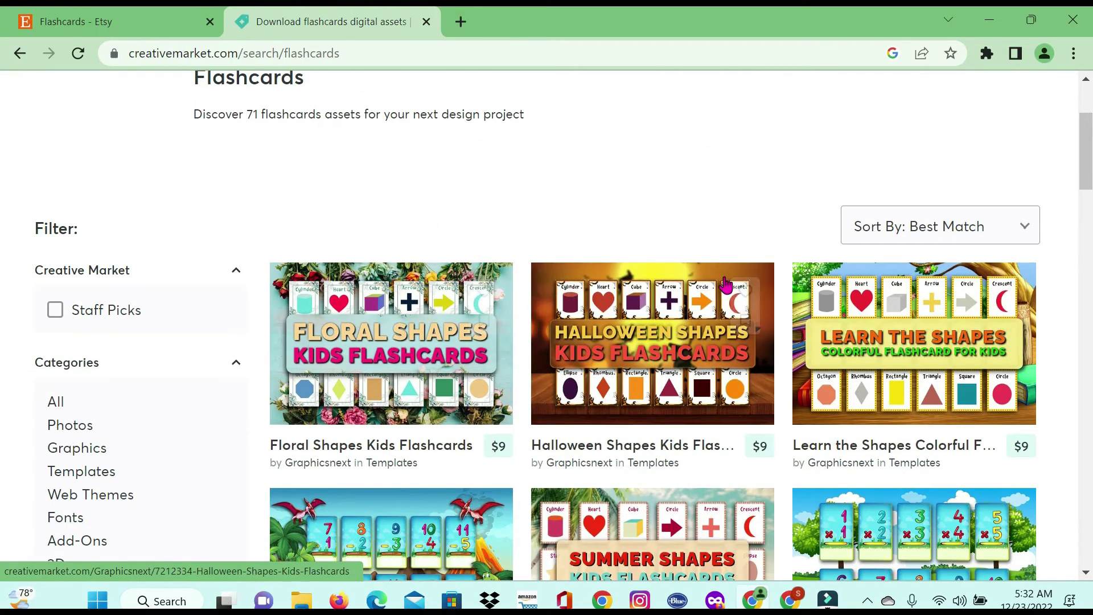
scroll(725, 285, "up", 3)
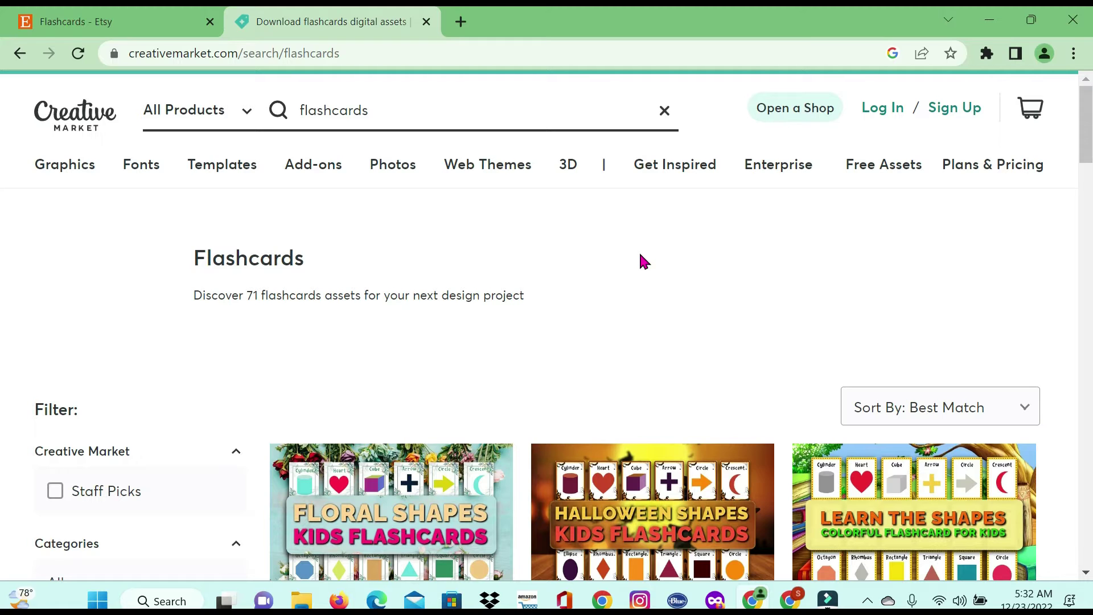
- Close the Creative Market results and browse the Etsy flashcards listings, comparing themes, formats, prices and review numbers
mouse_move(497, 188)
left_click(427, 22)
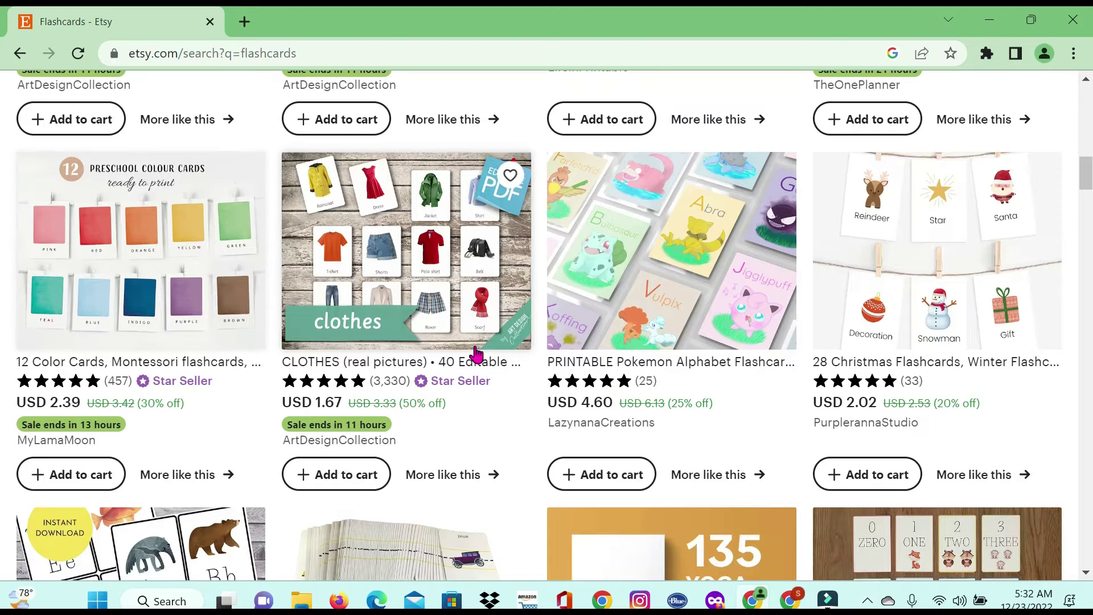
scroll(491, 377, "down", 2)
scroll(491, 377, "down", 5)
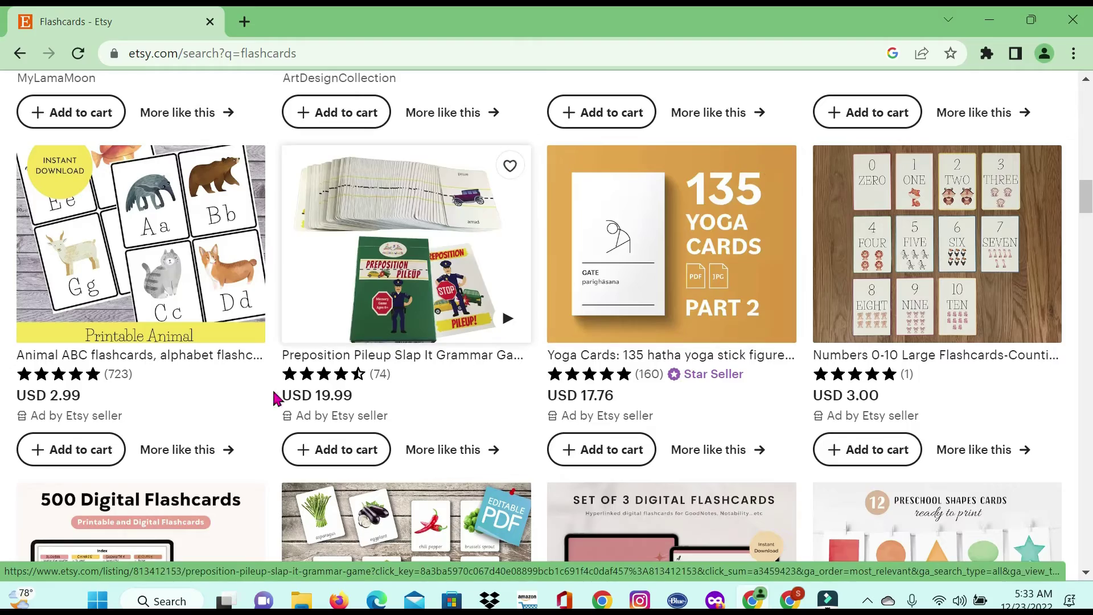
scroll(209, 424, "down", 7)
scroll(624, 389, "up", 5)
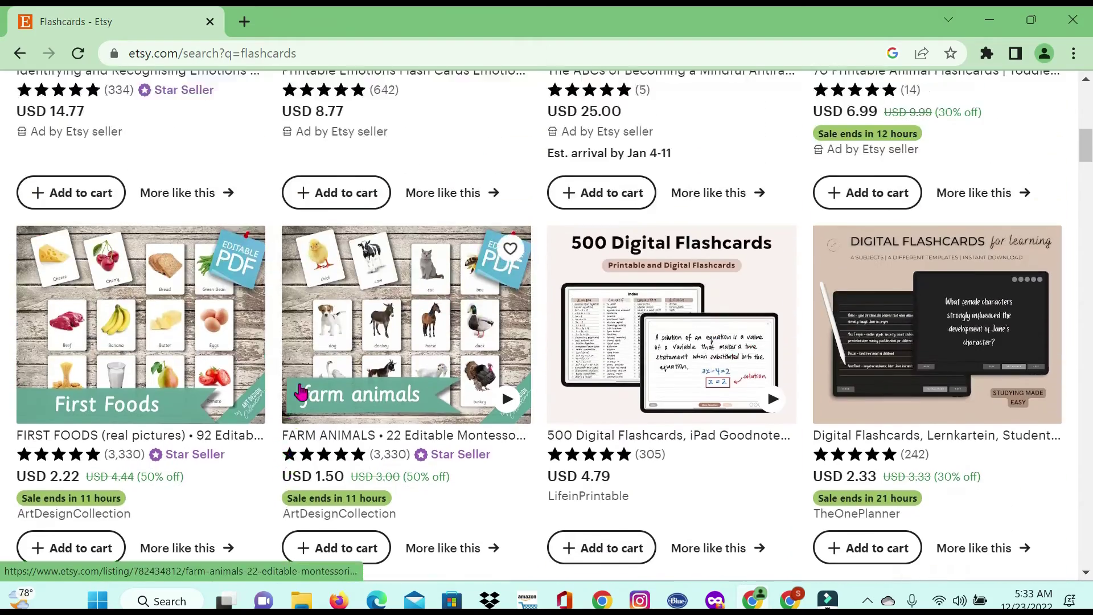
scroll(625, 388, "up", 6)
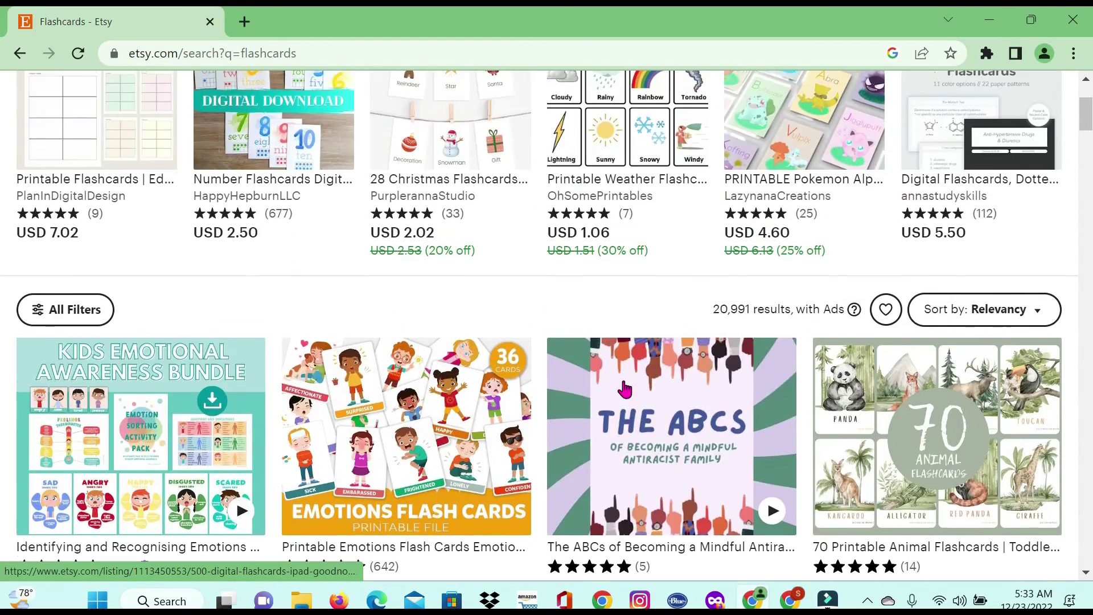
scroll(626, 381, "up", 3)
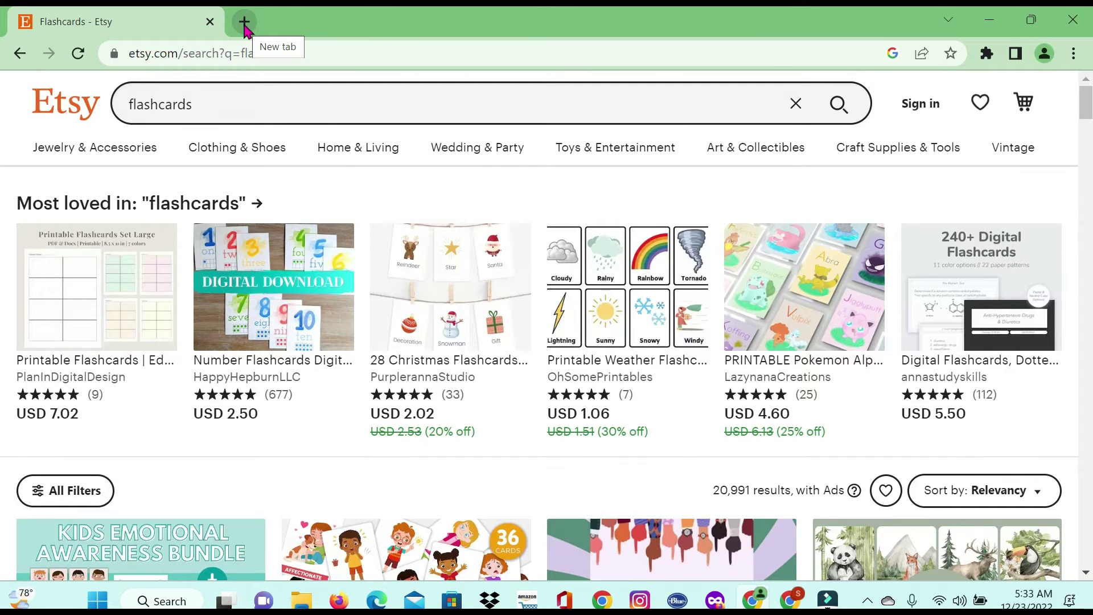
- Search Google for "flashcard dimensions" in a new browser tab and check the standard flashcard sizes in the results
left_click(244, 22)
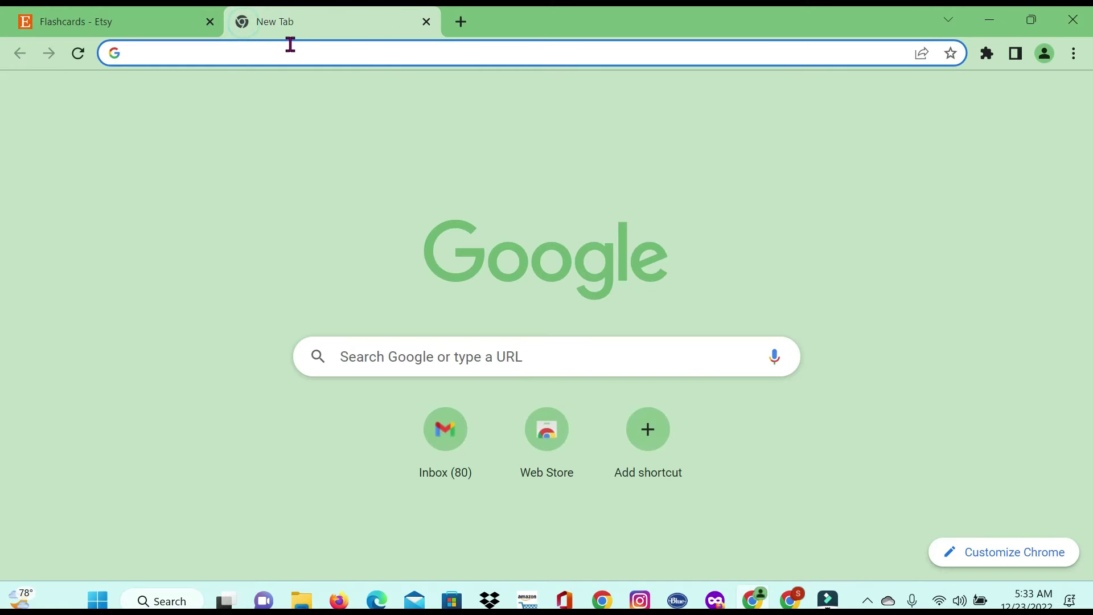
left_click(289, 54)
left_click(286, 52)
type("f")
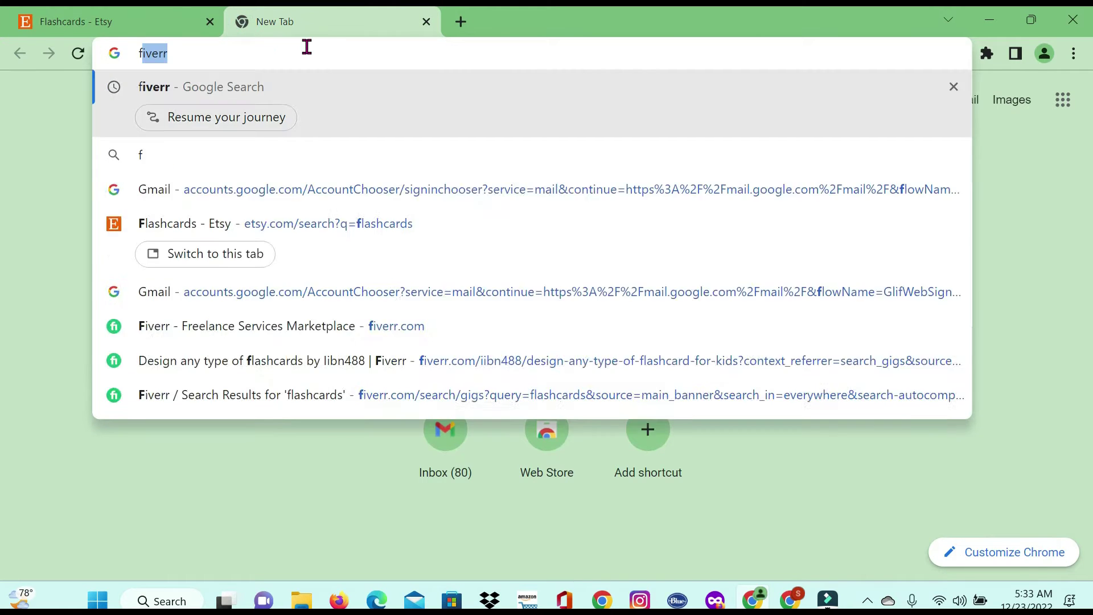
type("lashcard ")
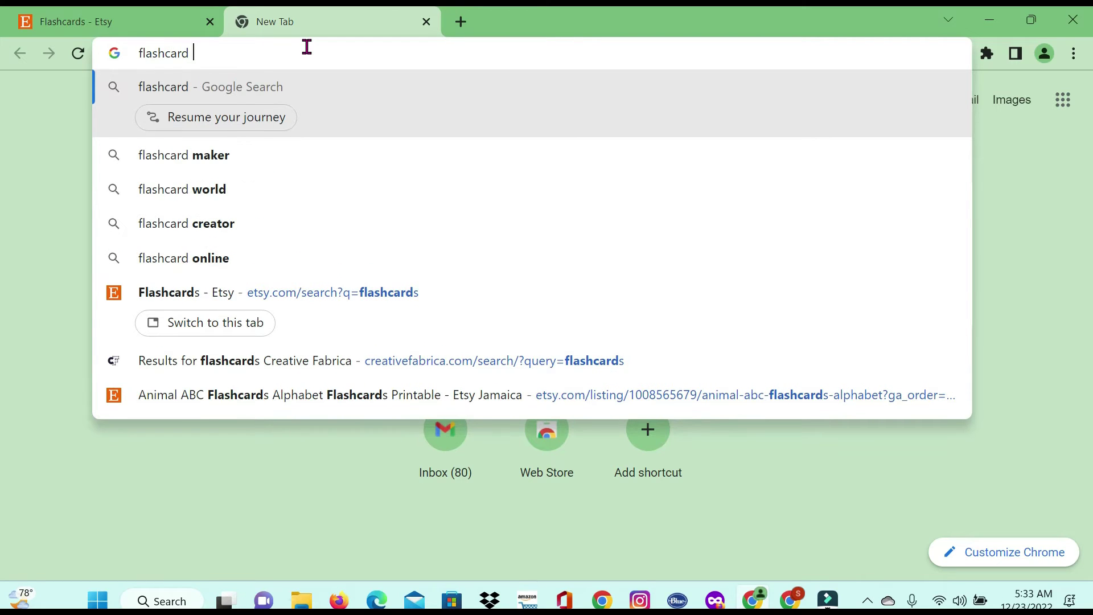
type("dimensions")
key("Return")
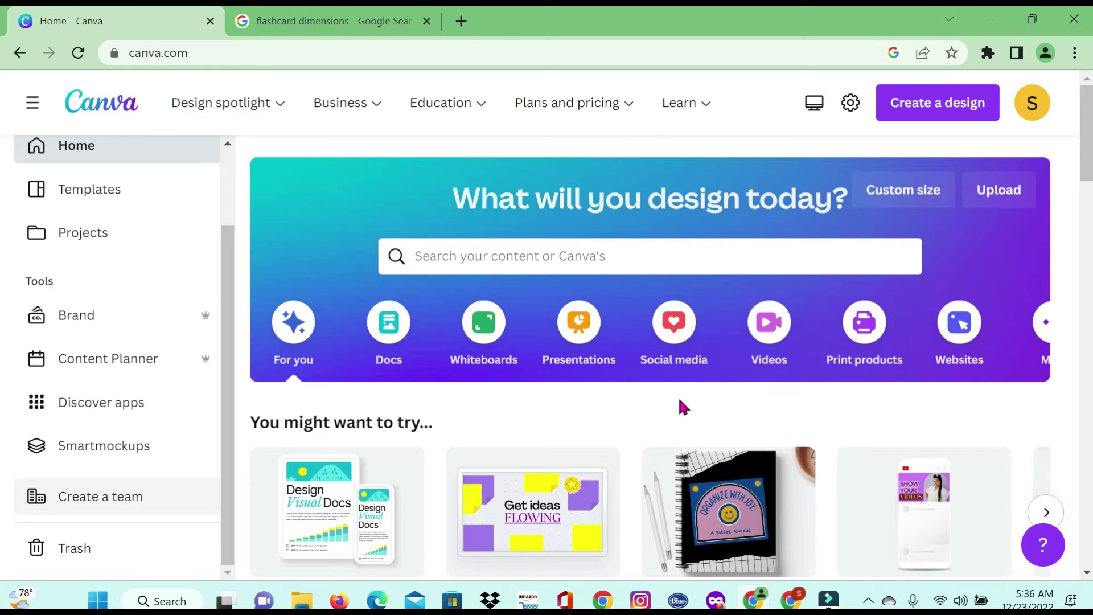
left_click(348, 22)
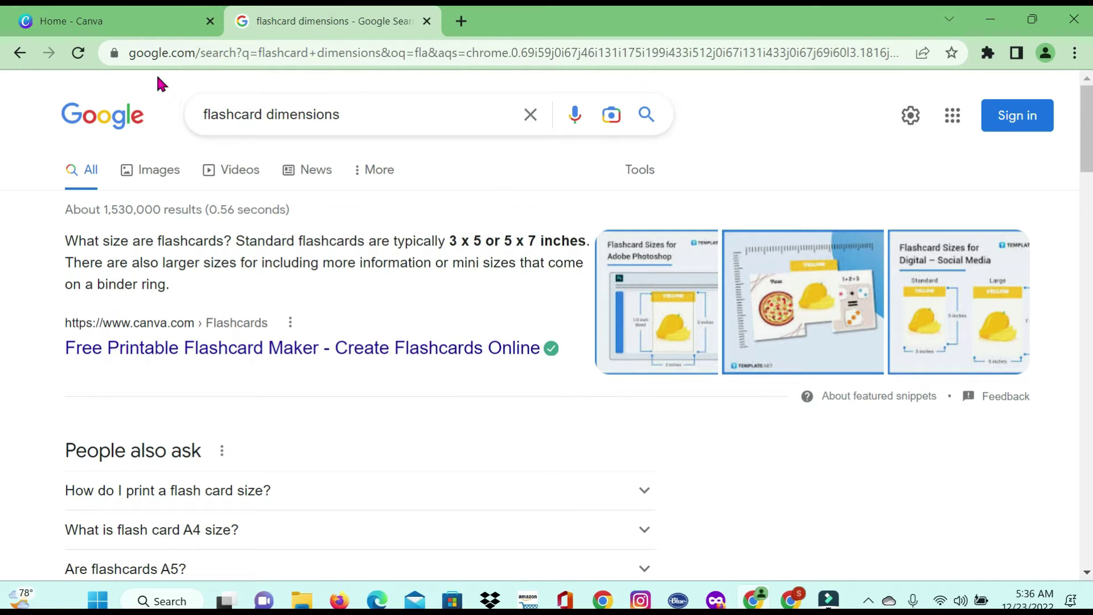
- Switch to Canva and create a new custom-size design 3 in wide and 5 in high
left_click(135, 24)
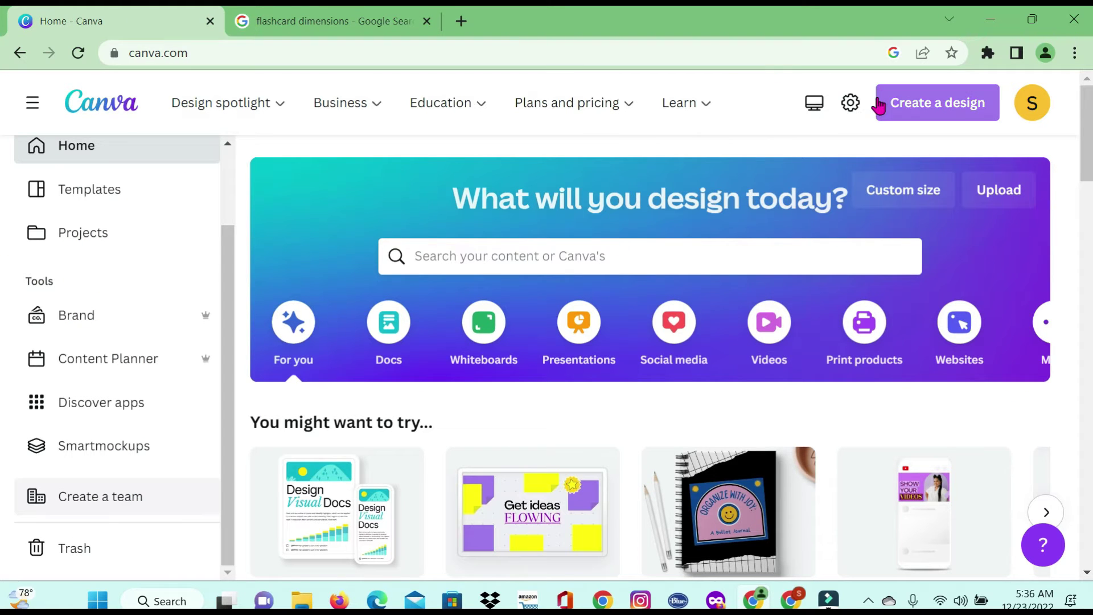
left_click(939, 112)
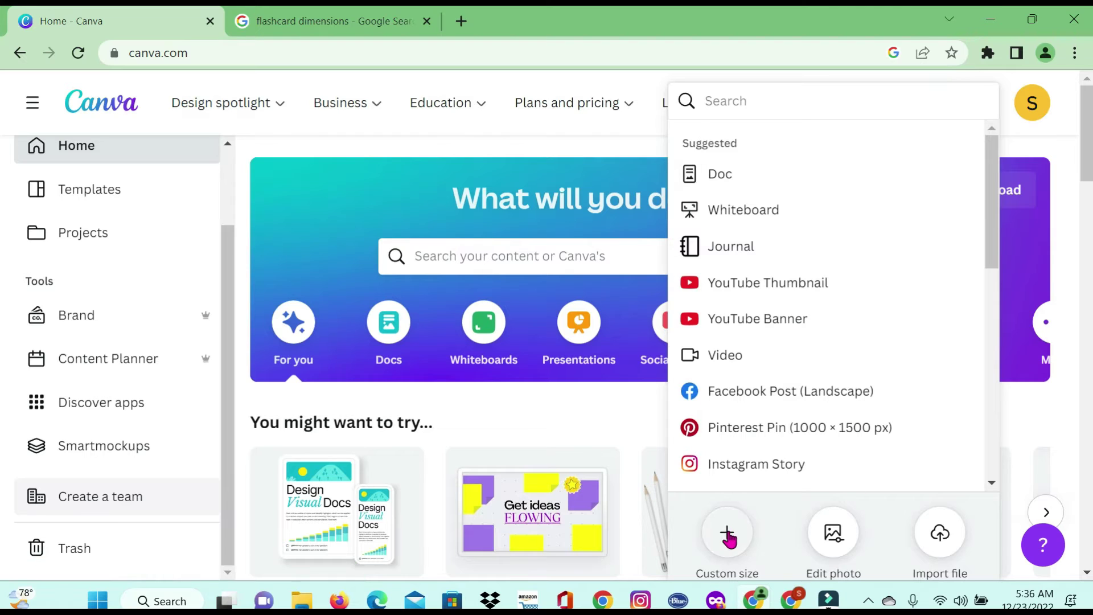
left_click(728, 536)
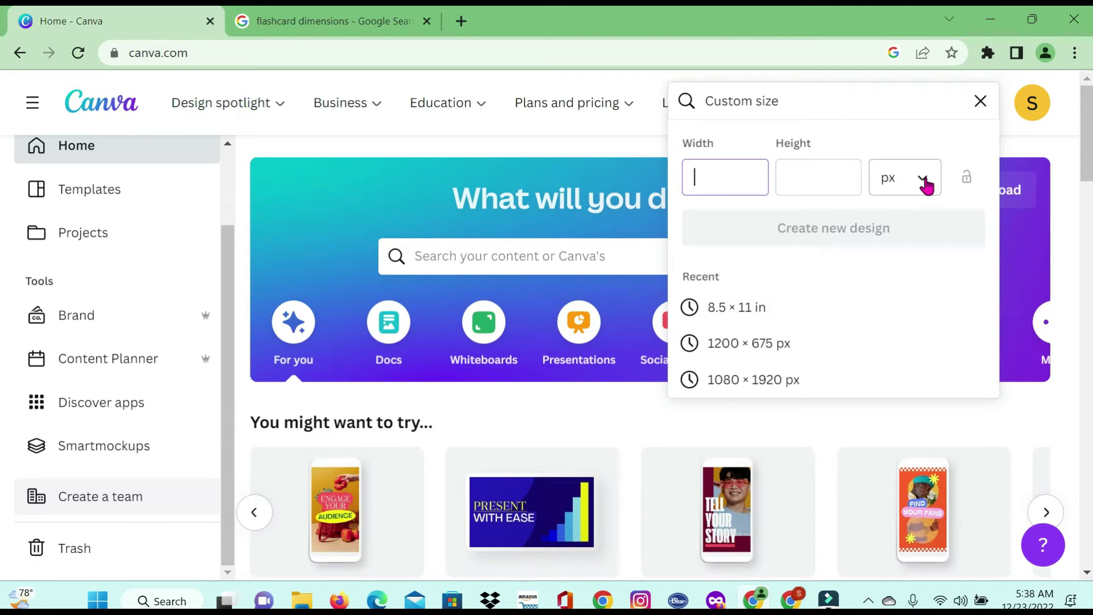
left_click(925, 180)
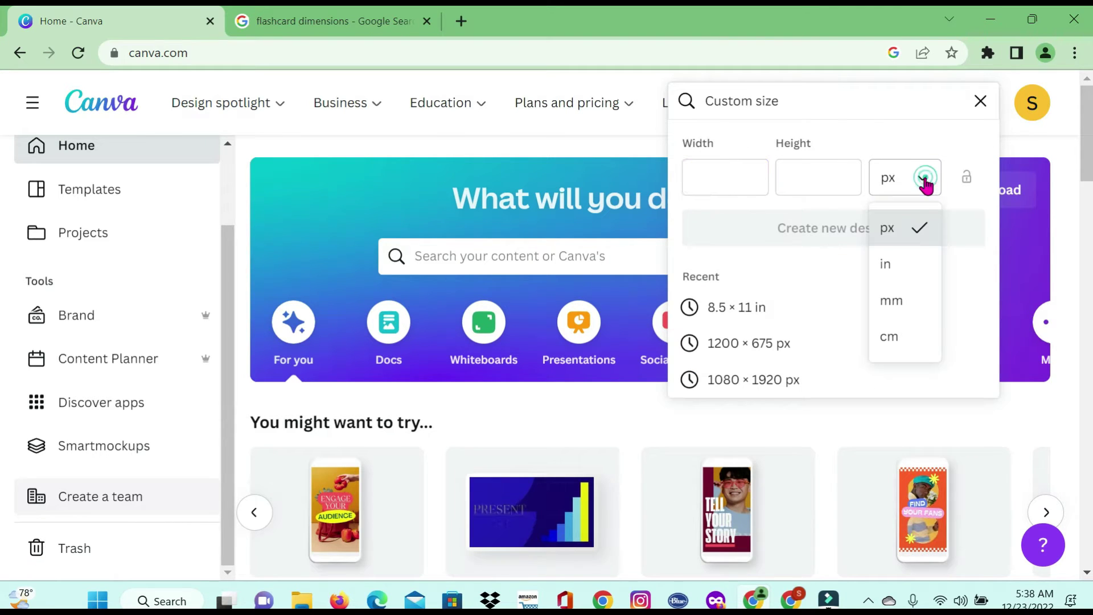
left_click(898, 266)
left_click(702, 176)
type("3")
left_click(816, 172)
type("5")
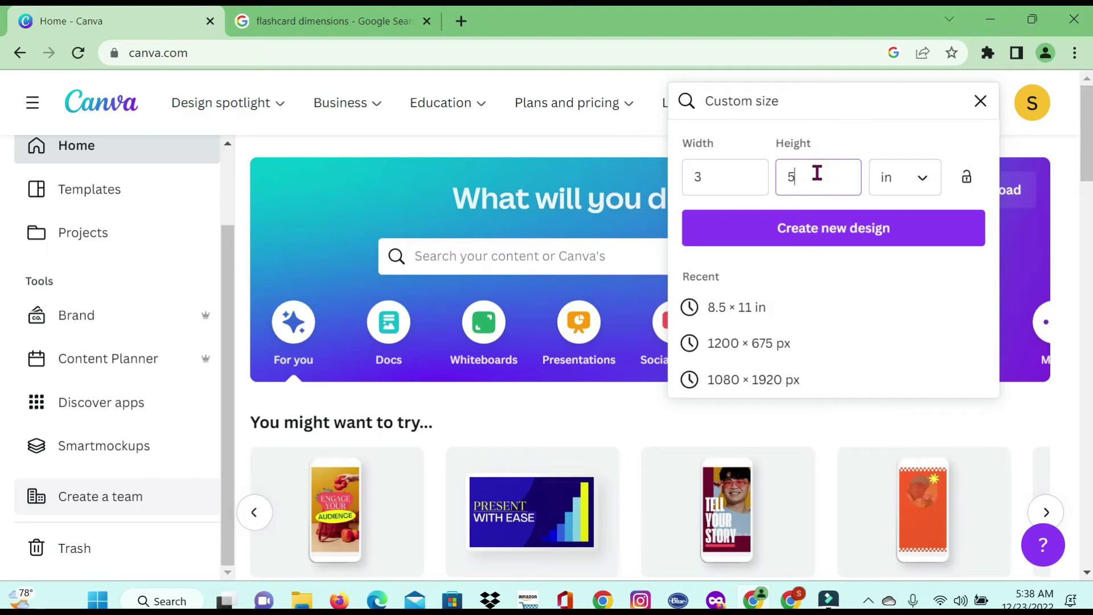
left_click(845, 239)
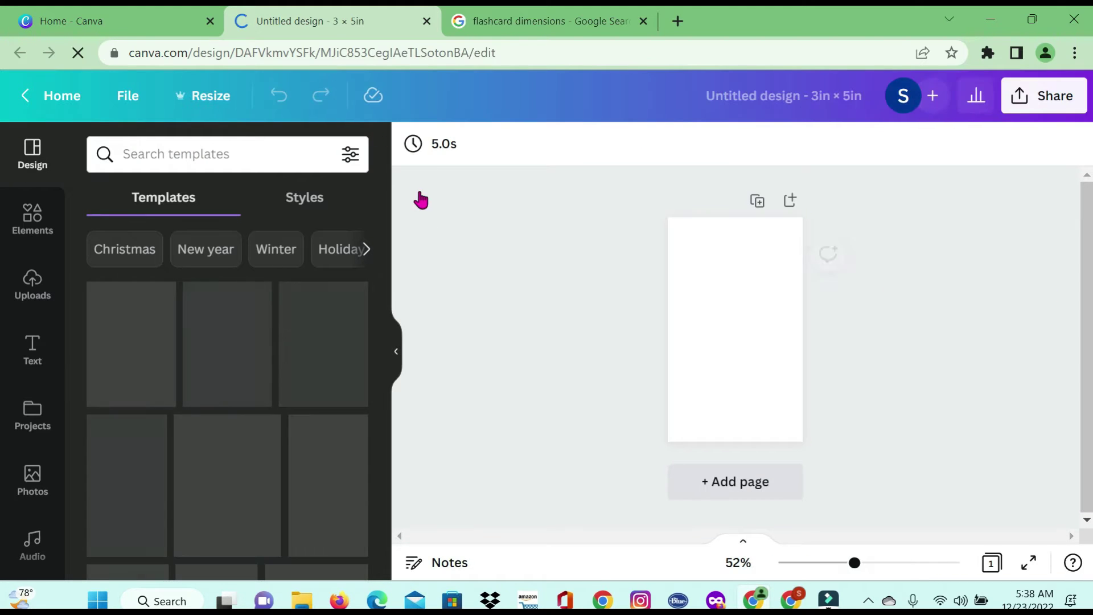
- Collapse the templates side panel and name the design FLASHCARDS
left_click(797, 336)
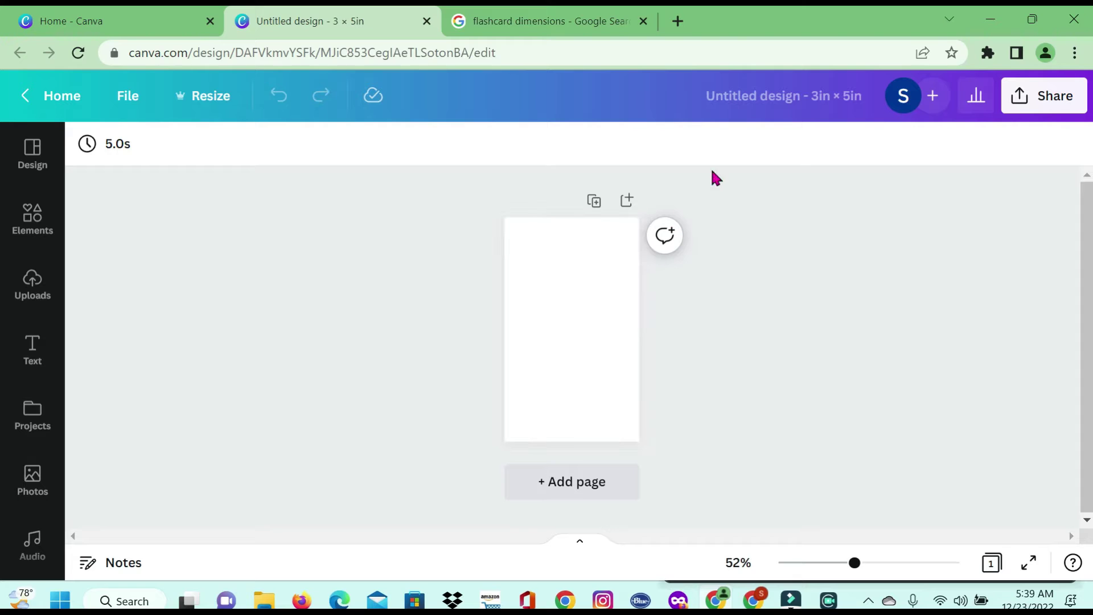
left_click(751, 103)
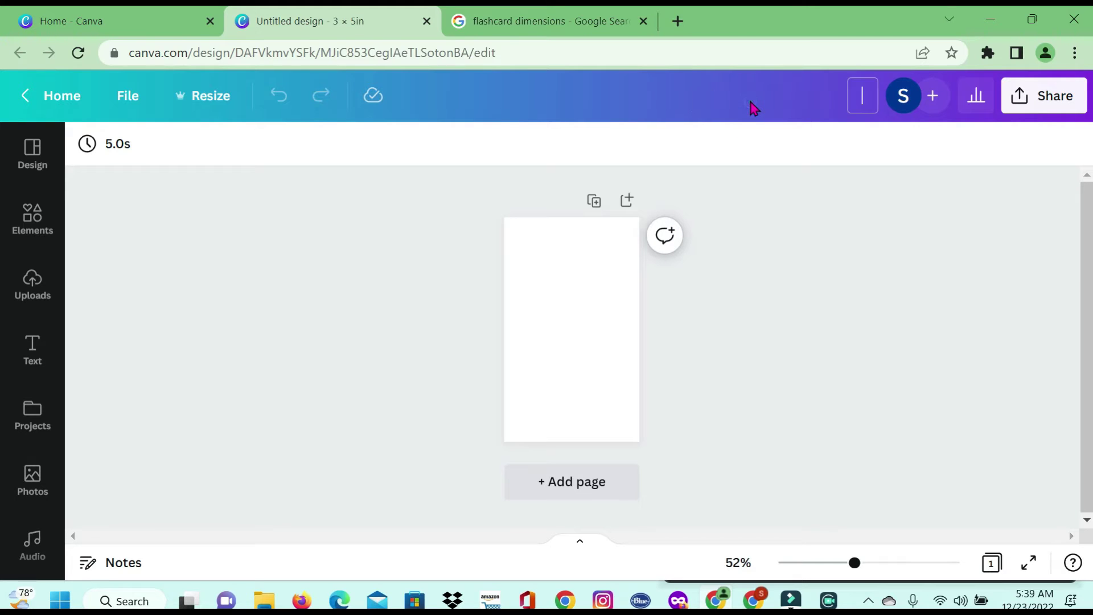
key("Caps_Lock")
type("FLASHCARDS")
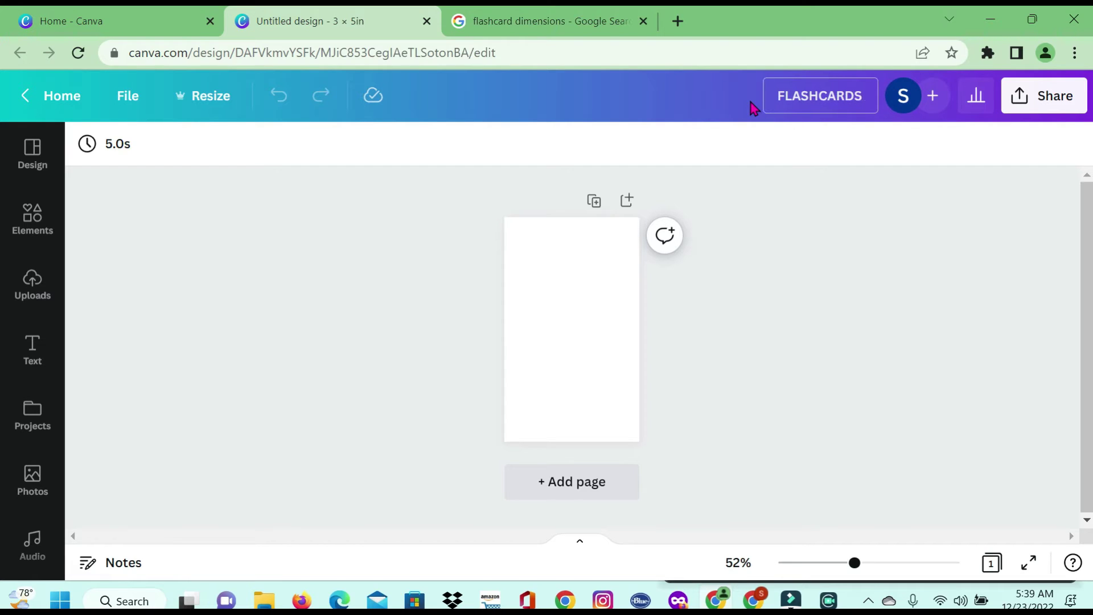
left_click(288, 260)
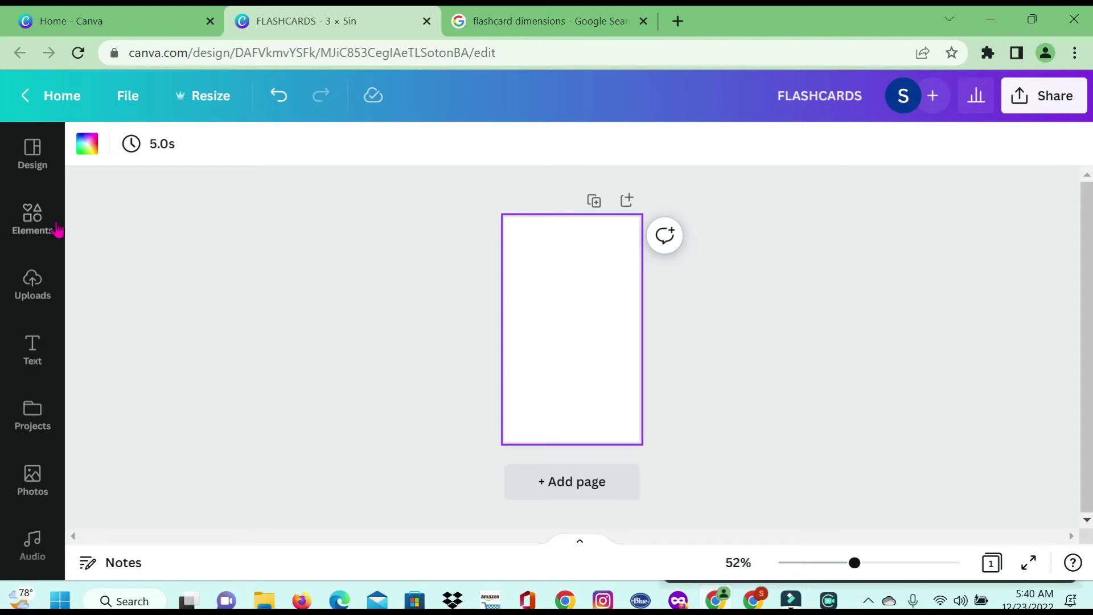
- Search the Canva elements for "ANIMALS"
left_click(38, 227)
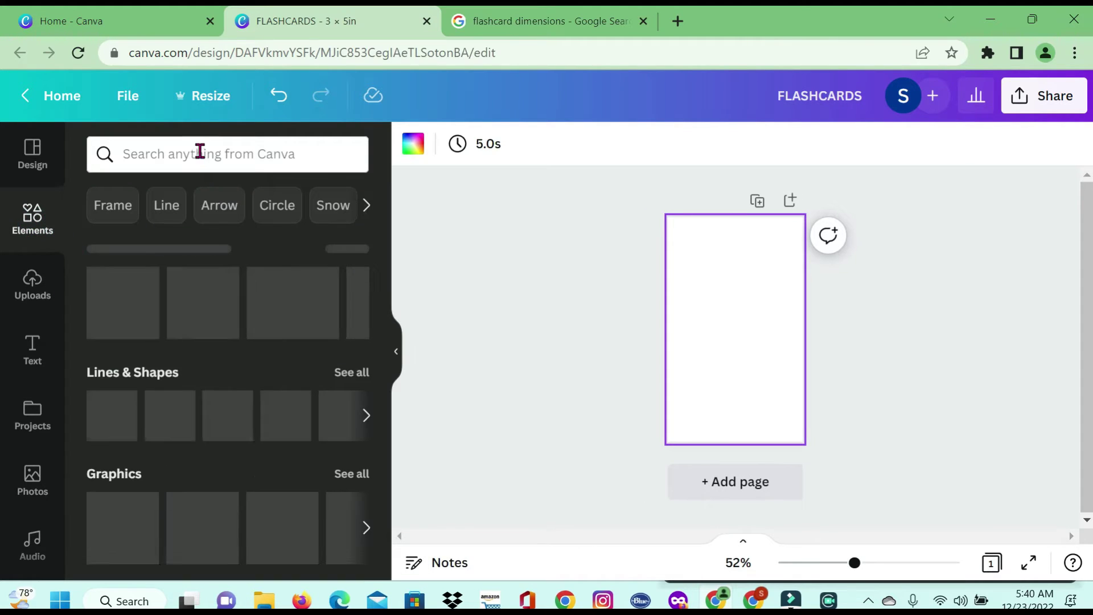
left_click(198, 154)
type("A")
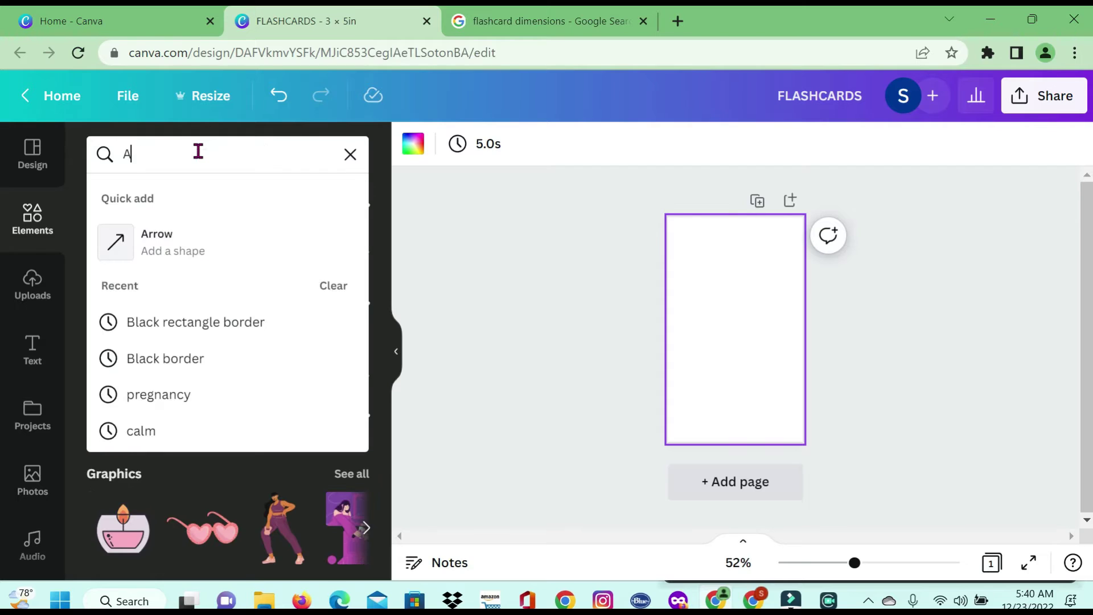
type("NIMALS")
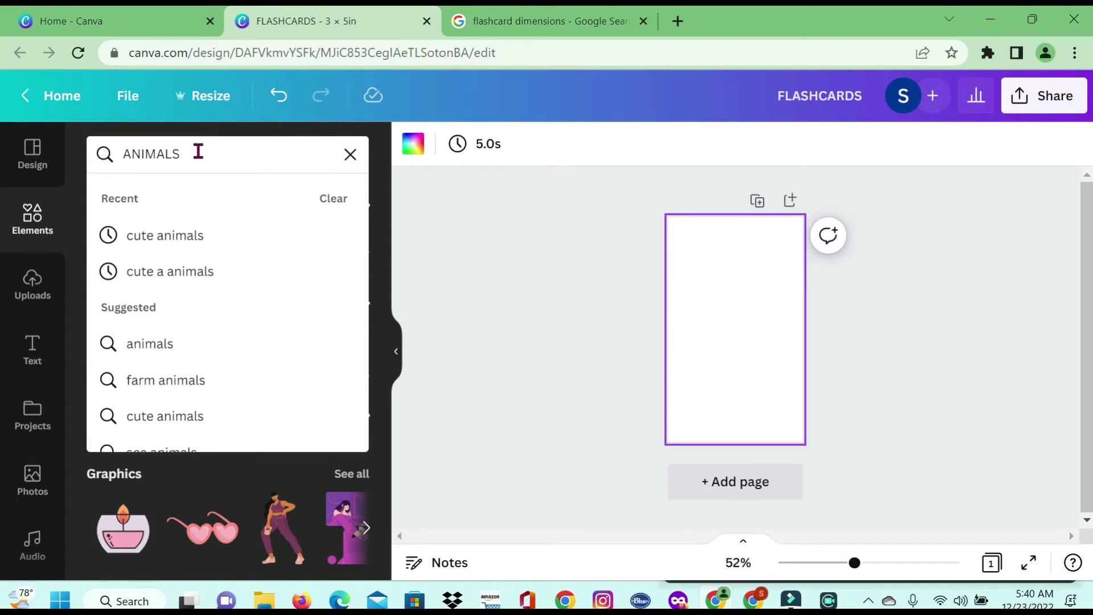
key("Return")
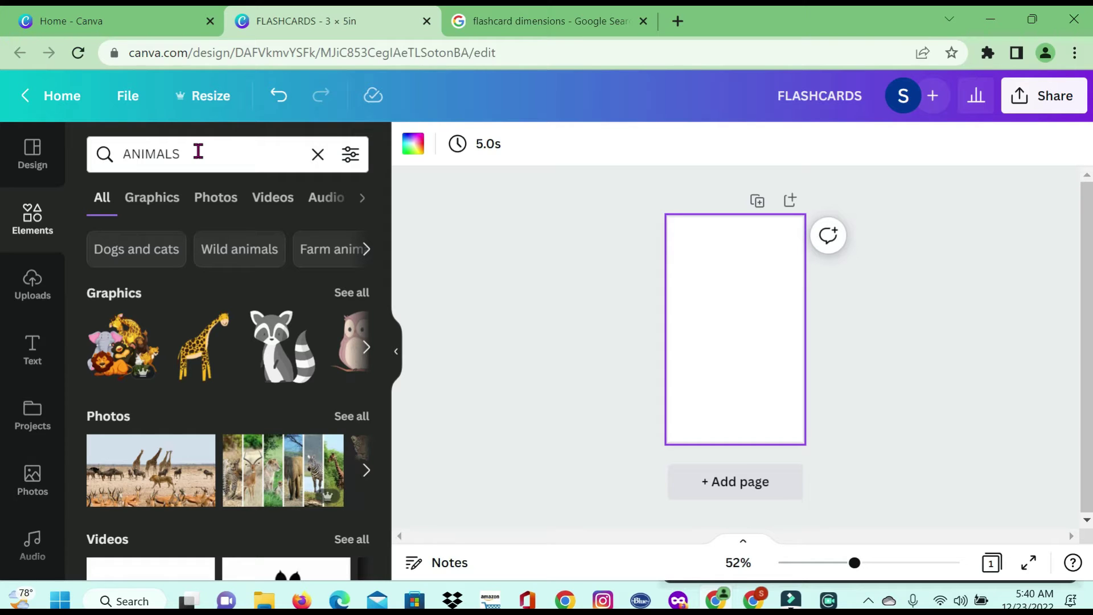
- Search the elements for "CAT" instead and browse all the matching photos
double_click(189, 152)
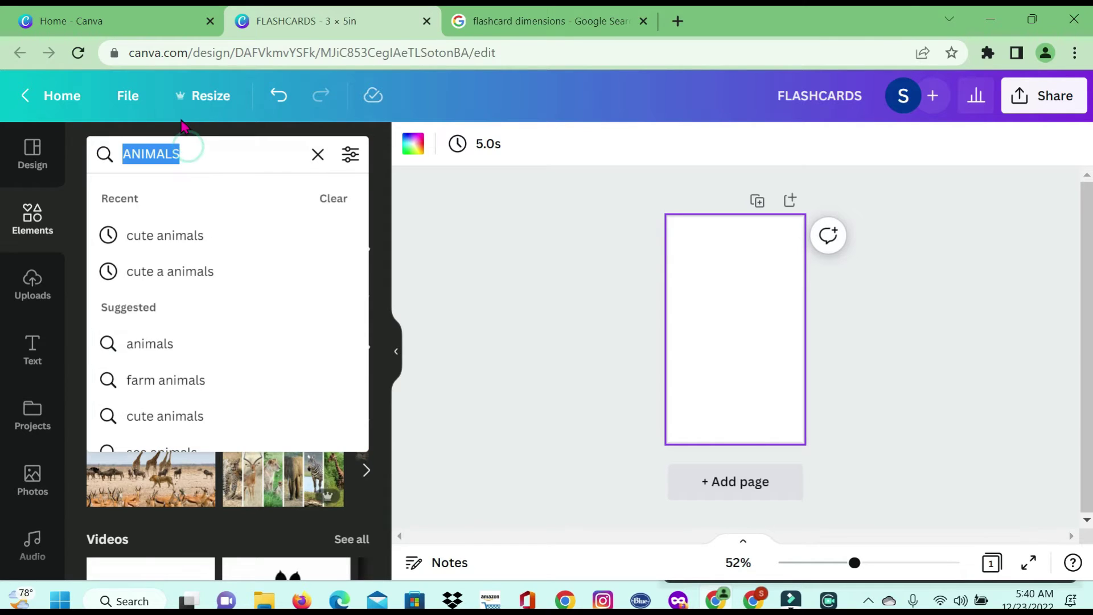
type("CAT")
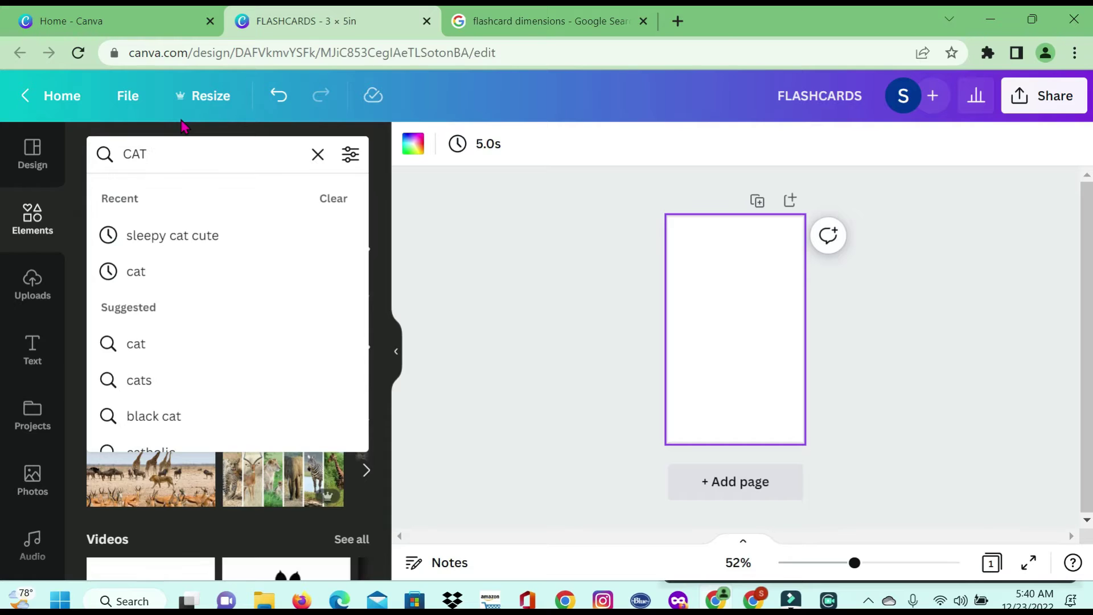
key("Return")
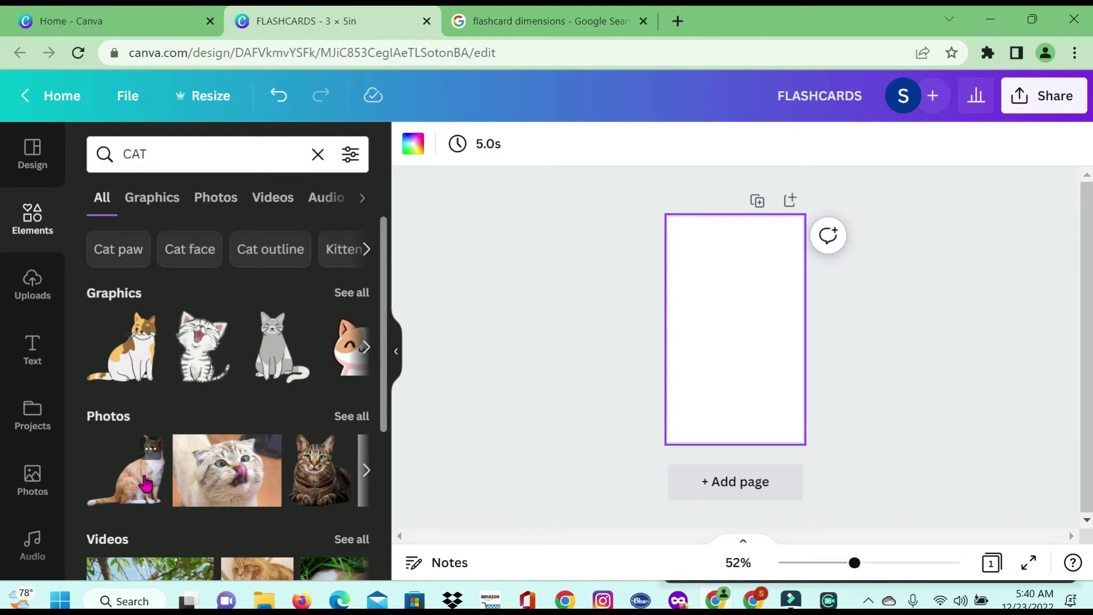
left_click(352, 417)
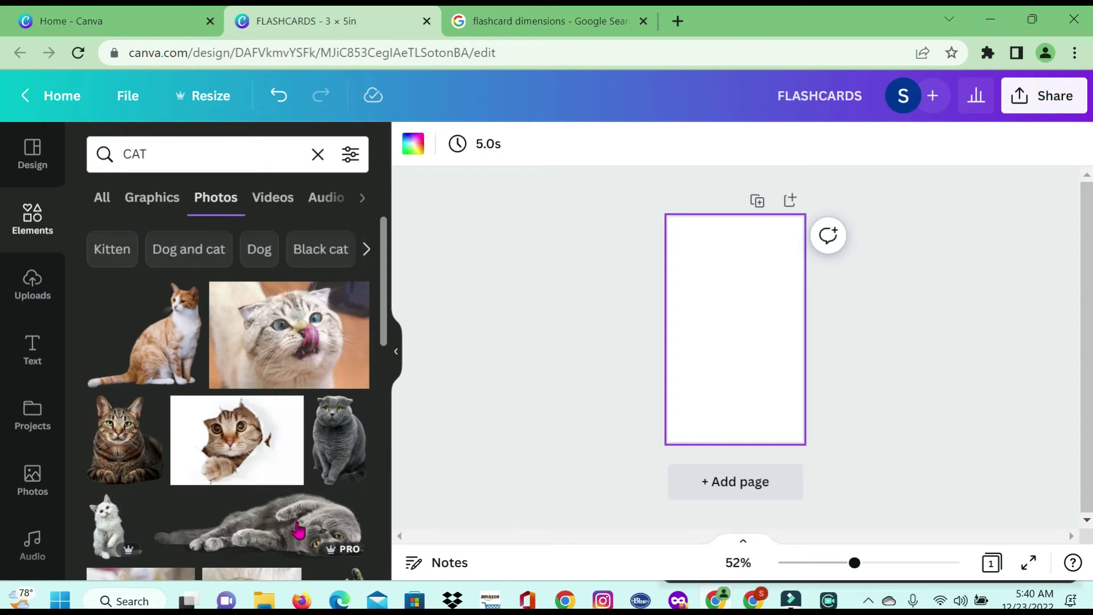
scroll(293, 524, "down", 2)
scroll(283, 404, "up", 2)
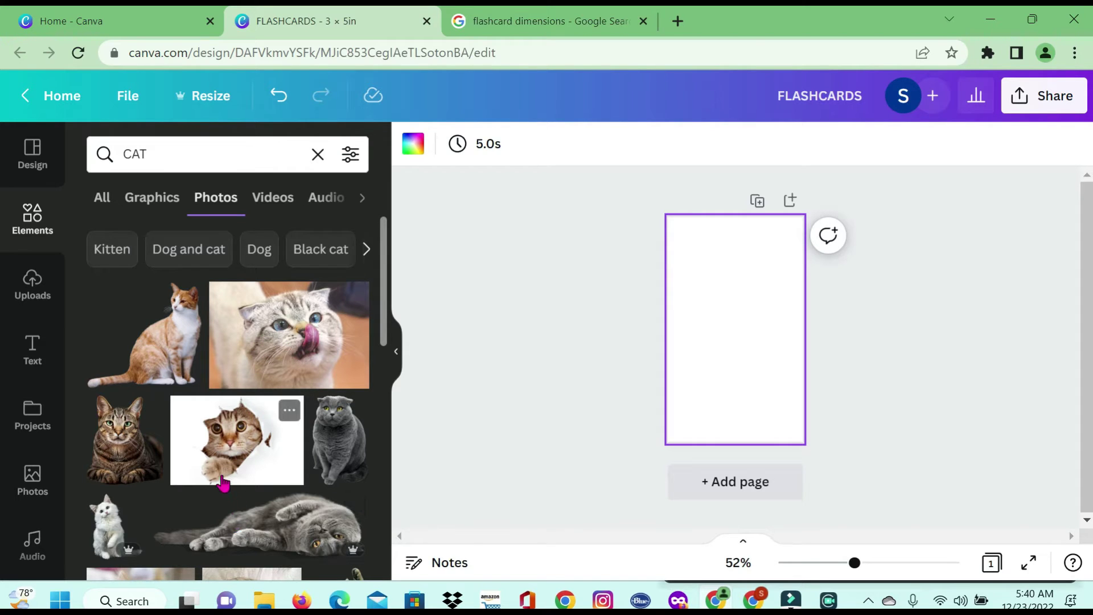
scroll(224, 483, "down", 2)
scroll(224, 472, "up", 2)
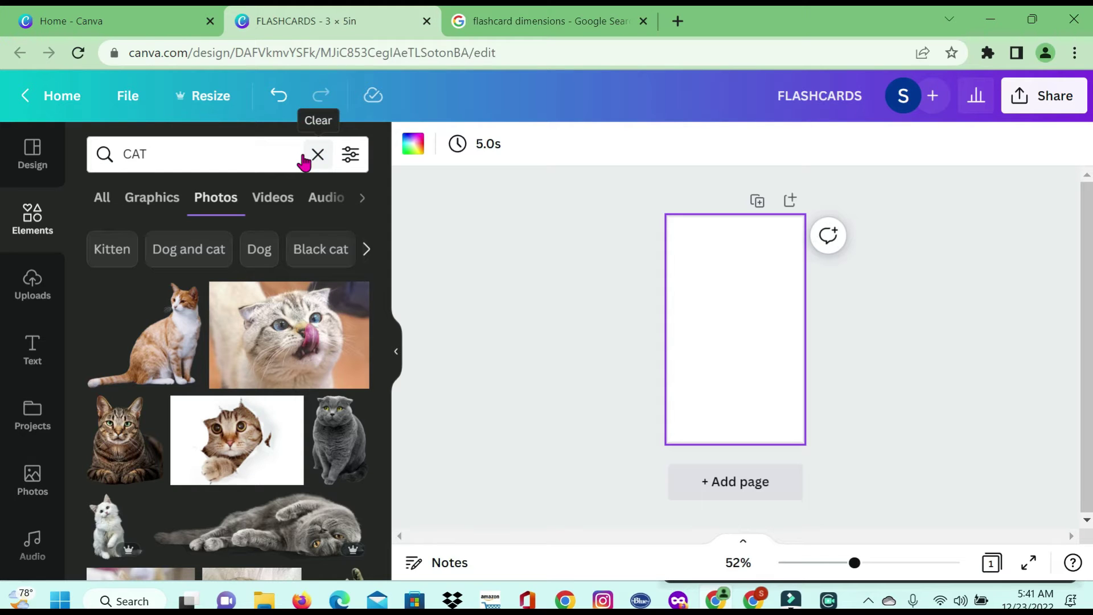
- Browse the CAT graphics and add the striped tan-and-black sitting cat to the centre of the card's upper half
left_click(157, 199)
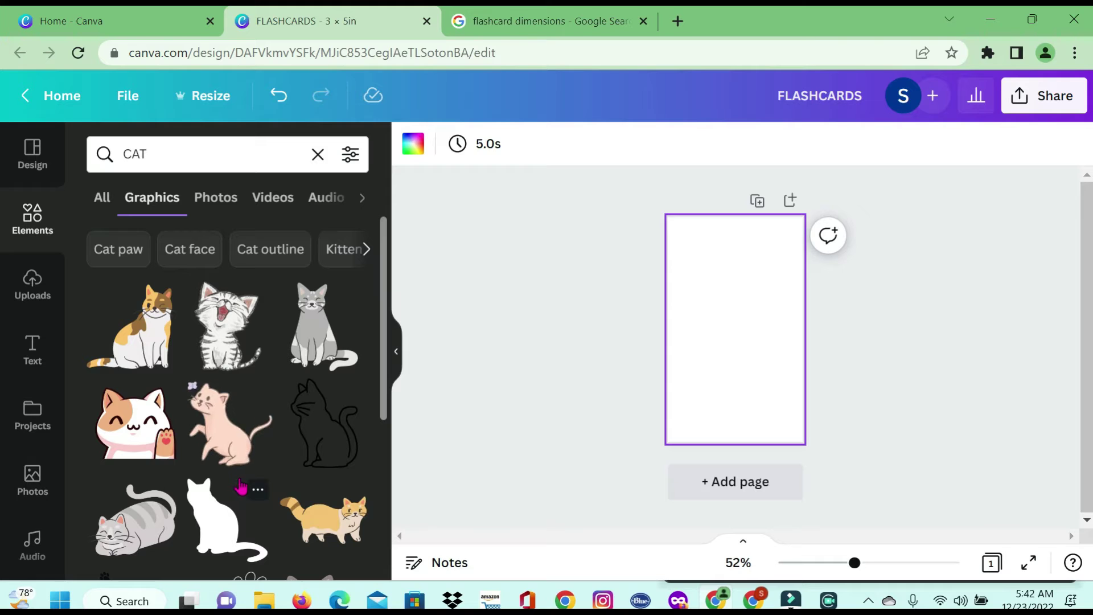
scroll(211, 426, "down", 3)
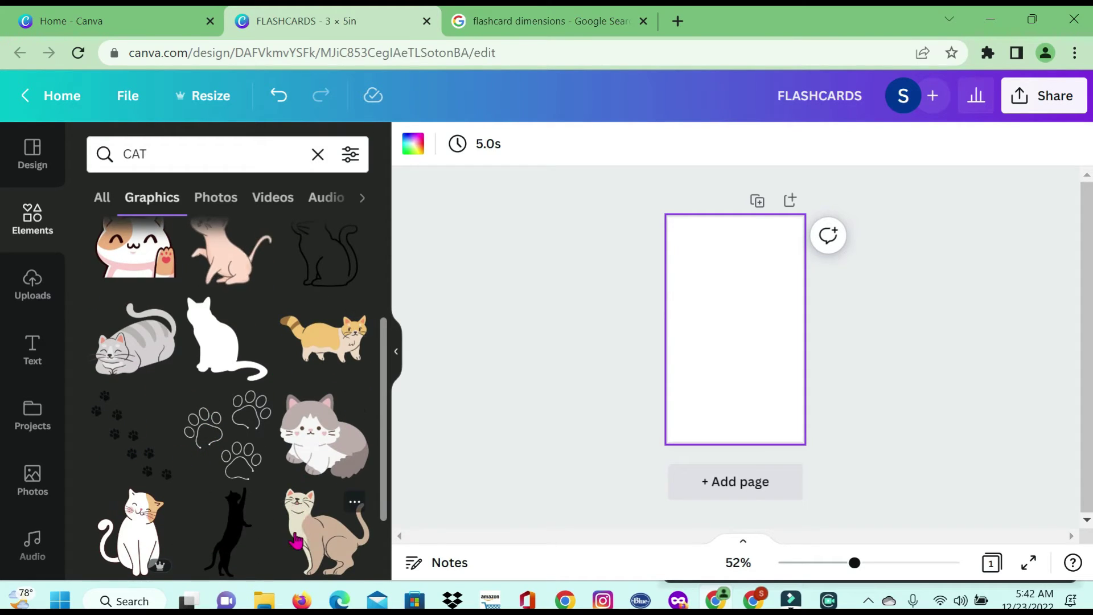
scroll(296, 540, "down", 2)
scroll(266, 491, "down", 2)
scroll(259, 490, "down", 3)
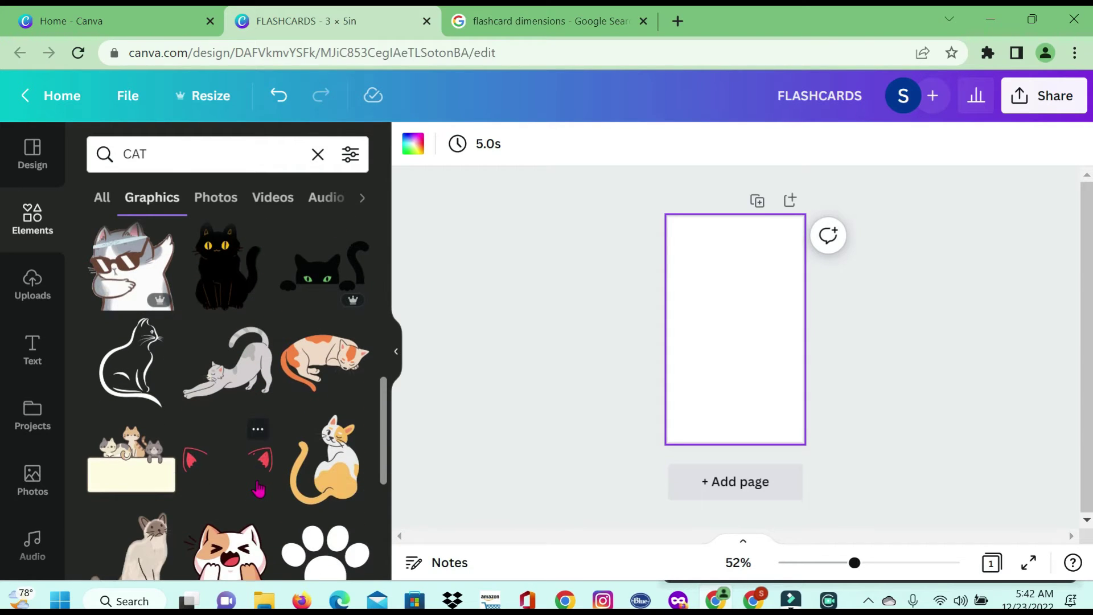
scroll(259, 489, "up", 4)
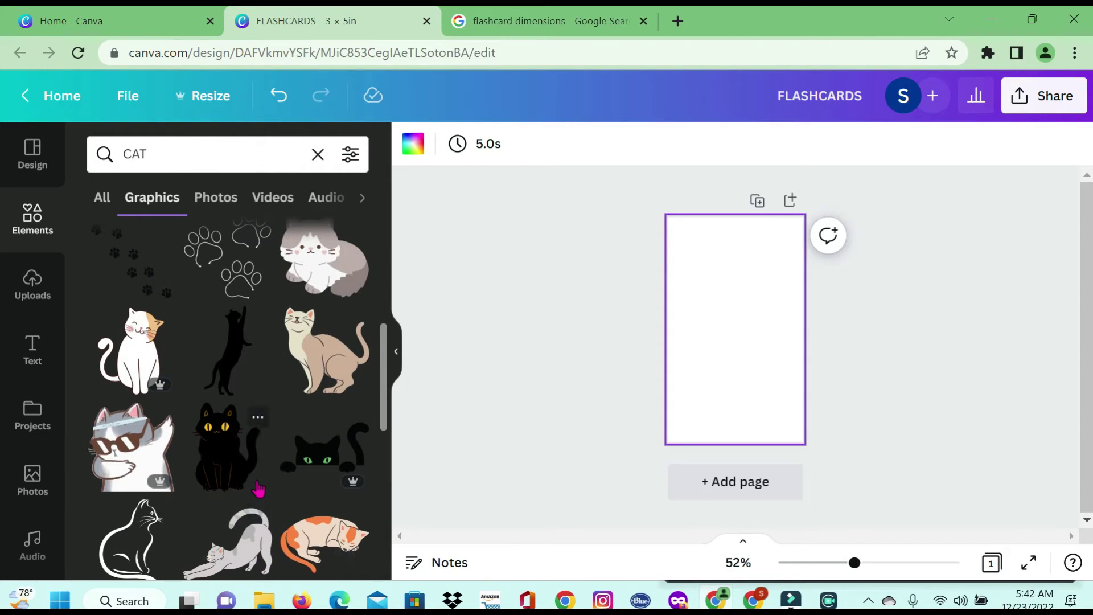
scroll(259, 489, "up", 2)
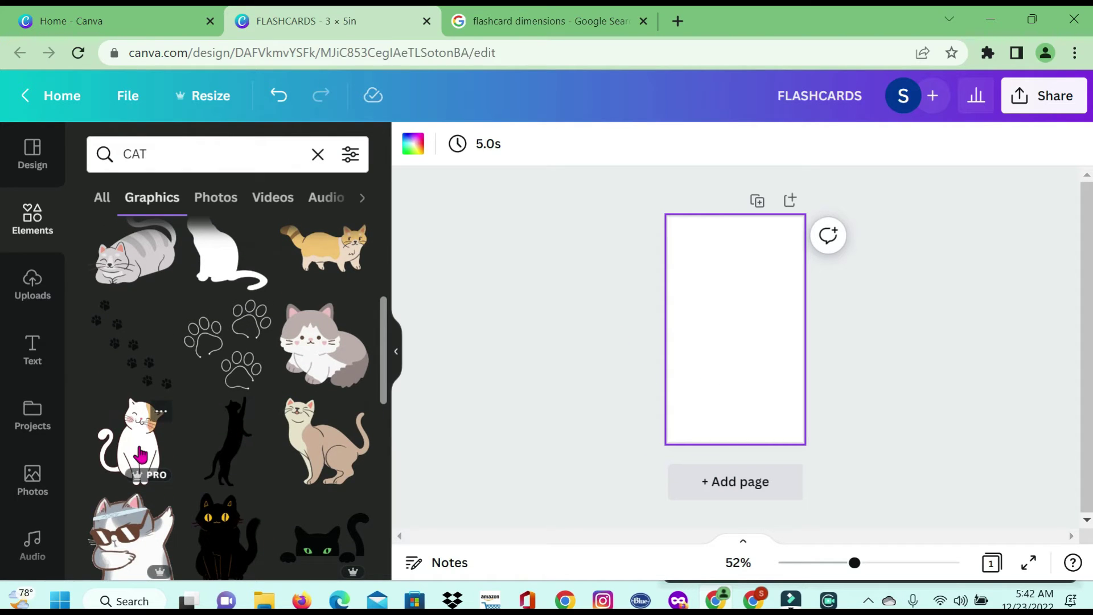
scroll(139, 454, "down", 2)
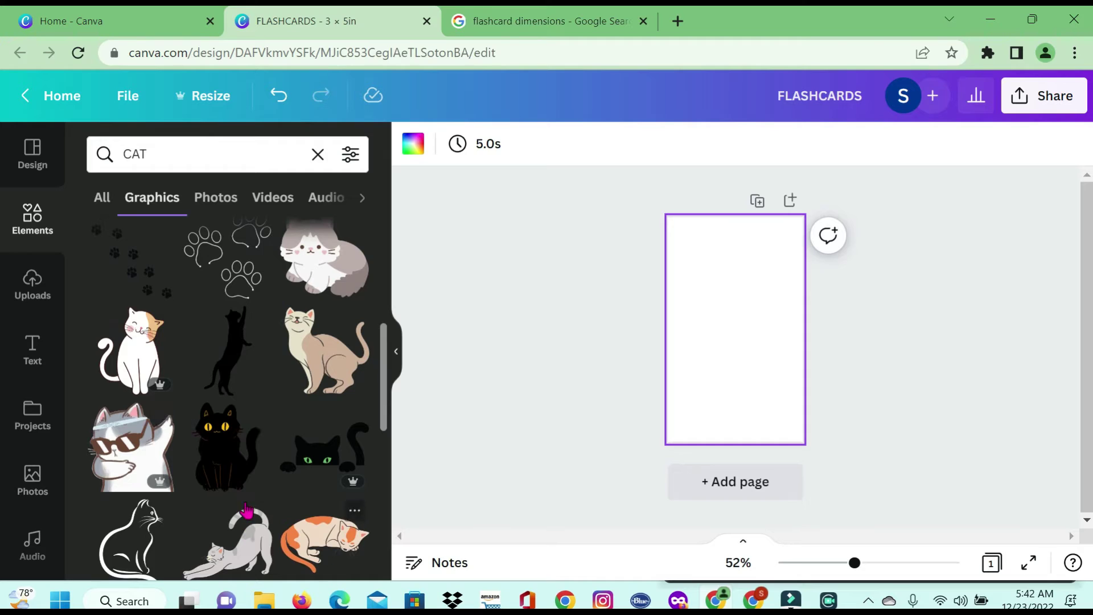
scroll(249, 510, "down", 2)
scroll(249, 511, "down", 2)
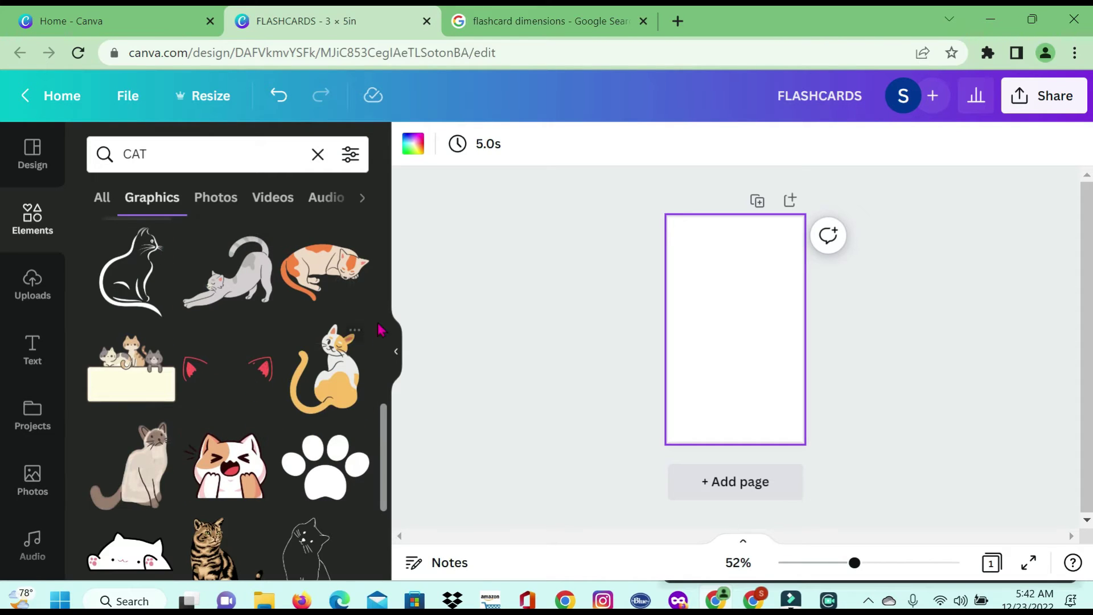
scroll(313, 397, "down", 3)
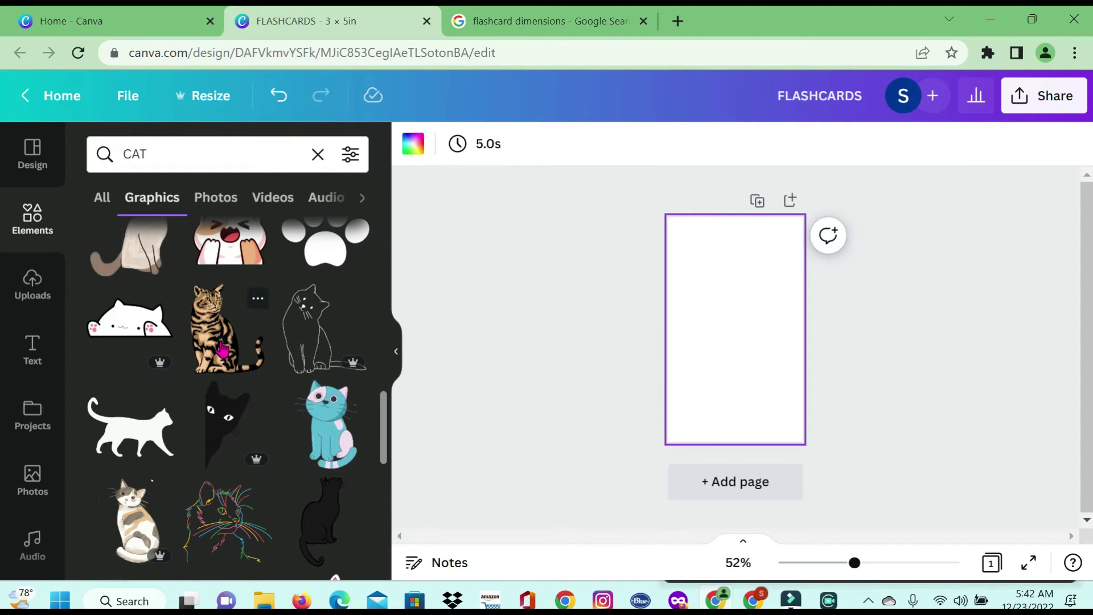
left_click(222, 348)
left_click_drag(777, 387, 735, 329)
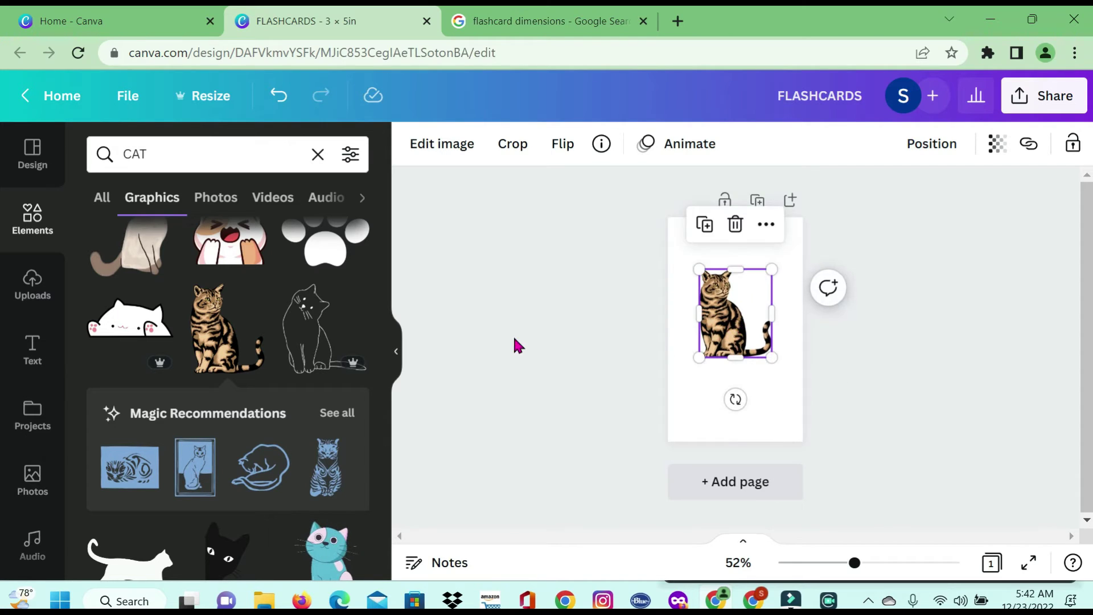
- Collapse the elements side panel and nudge the cat slightly higher on the card
left_click(400, 354)
mouse_move(583, 322)
left_mouse_down()
mouse_move(595, 322)
mouse_move(571, 373)
mouse_move(576, 391)
mouse_move(588, 293)
mouse_move(574, 294)
mouse_move(595, 313)
mouse_move(581, 322)
mouse_move(582, 311)
left_mouse_up()
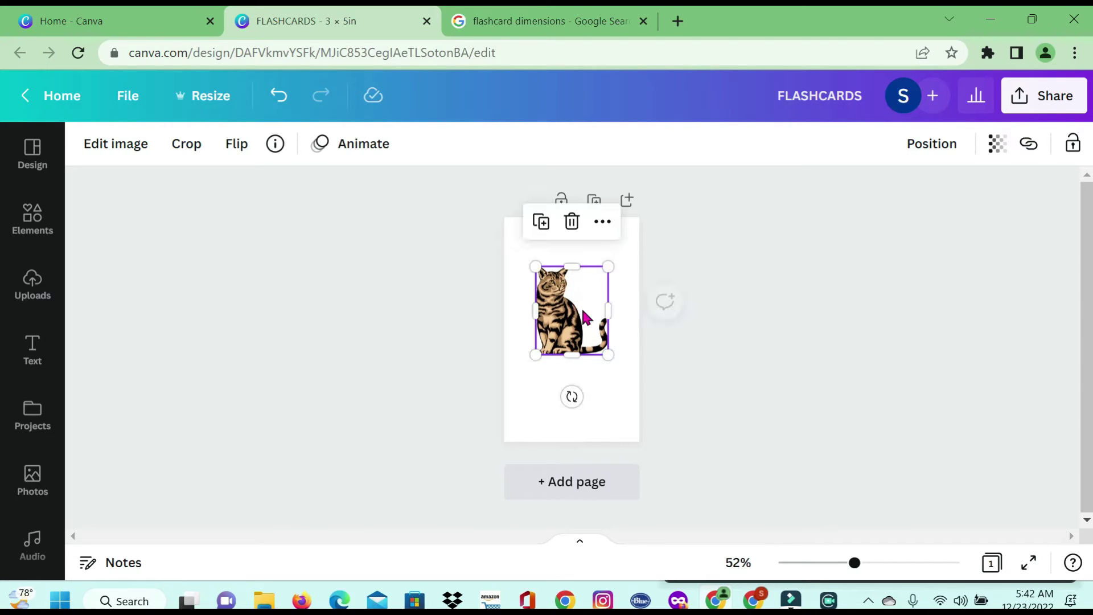
left_click(547, 412)
left_click_drag(551, 319, 553, 323)
left_click(528, 399)
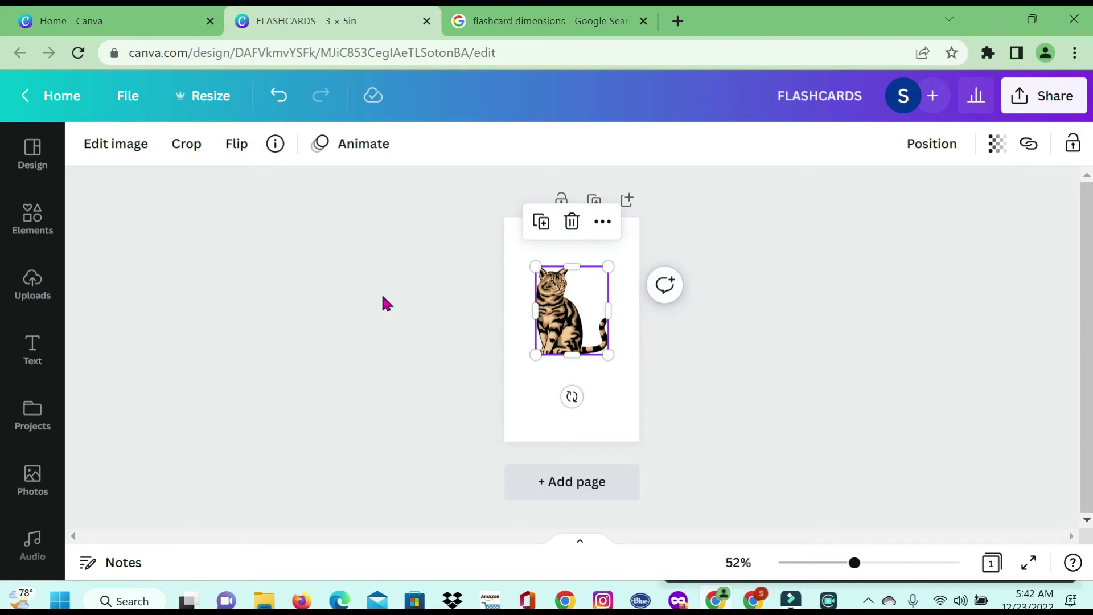
left_click(548, 408)
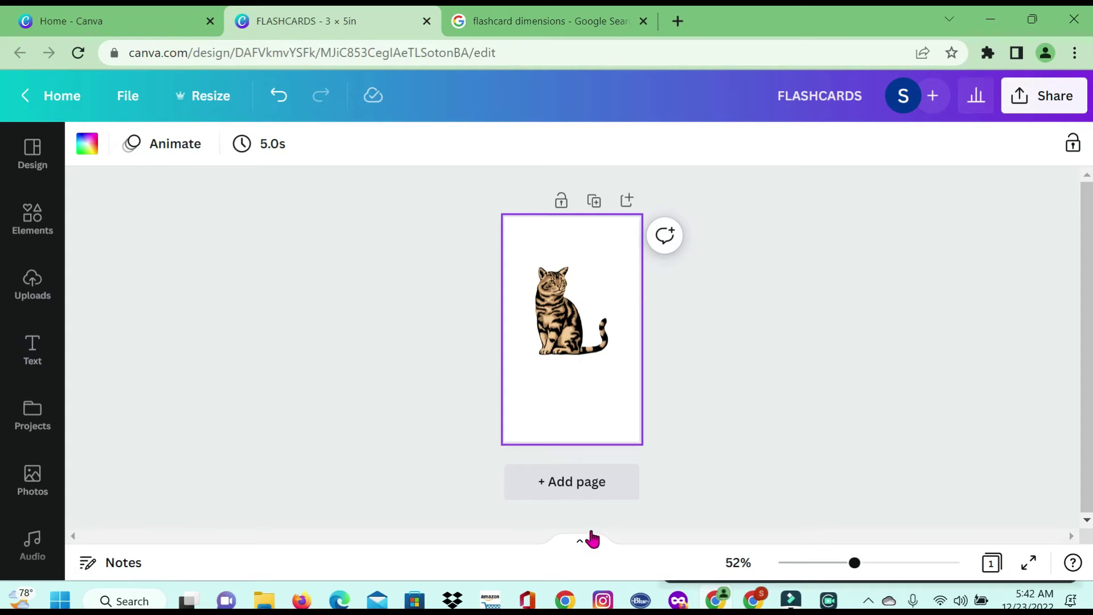
- Add a heading reading "CAT" and place it just below the cat graphic
left_click(31, 351)
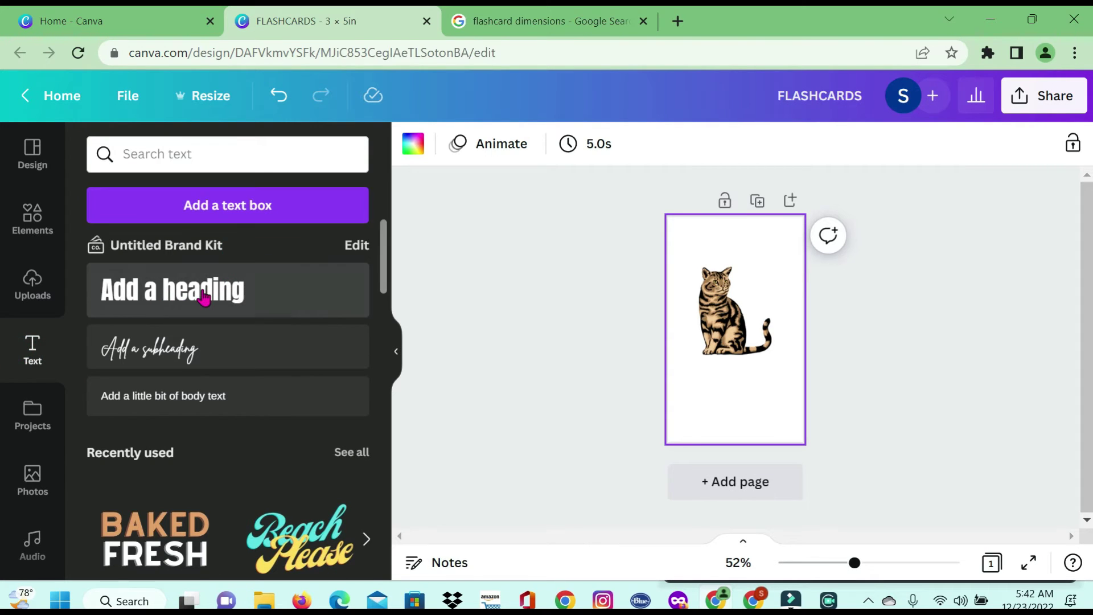
left_click(203, 297)
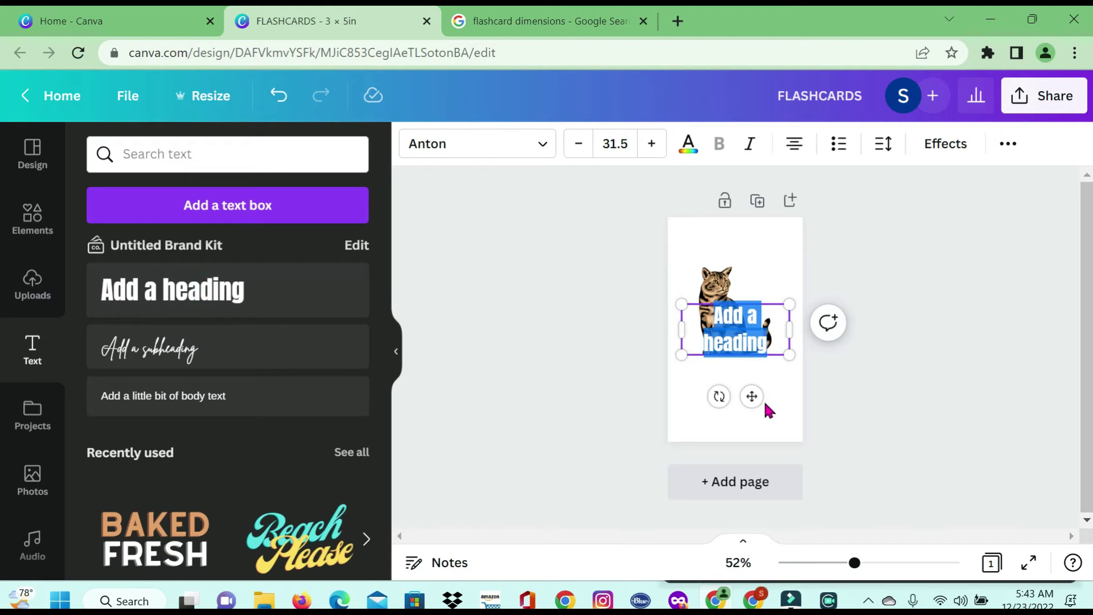
key("BackSpace")
type("CAT")
left_click_drag(753, 325, 746, 385)
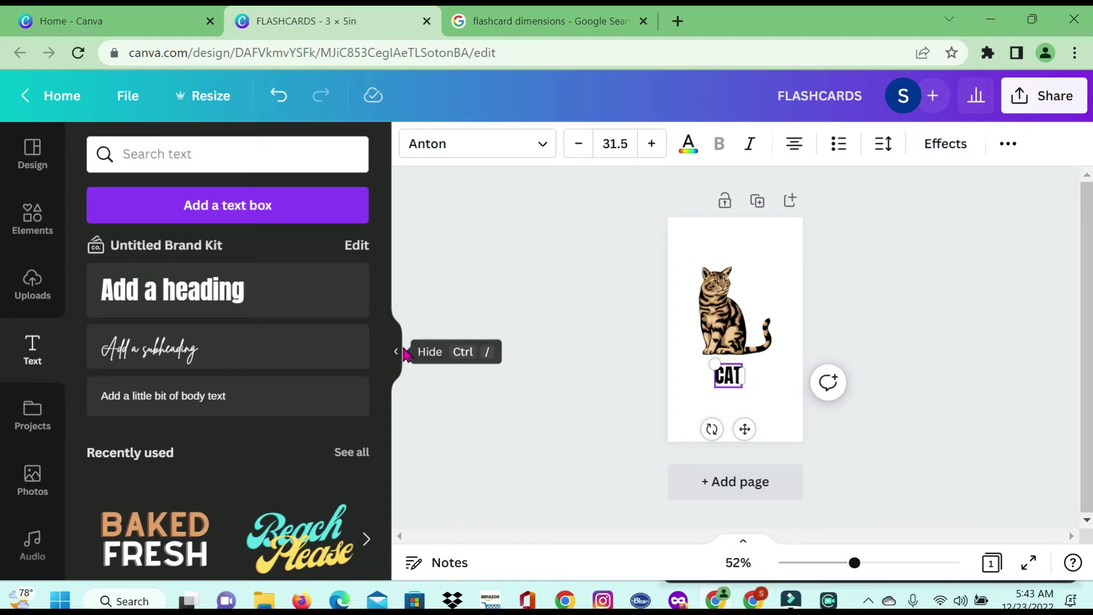
- Enlarge the CAT heading to a font size of about 67.2, centre it below the cat, and collapse the side panel
left_click(793, 396)
left_click(739, 382)
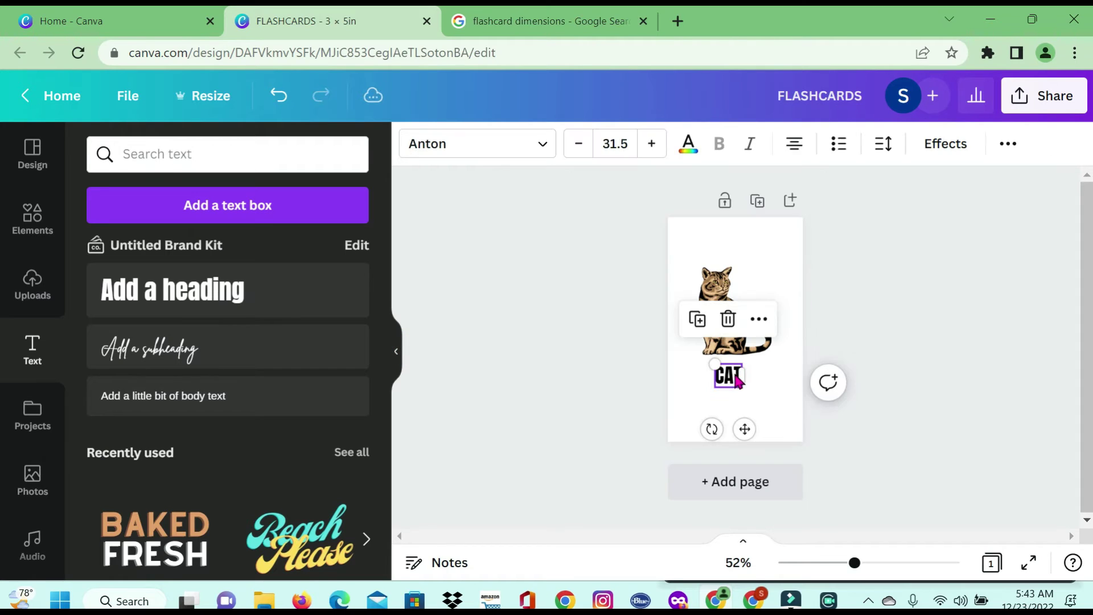
left_click_drag(743, 390, 771, 413)
left_click_drag(756, 452, 749, 458)
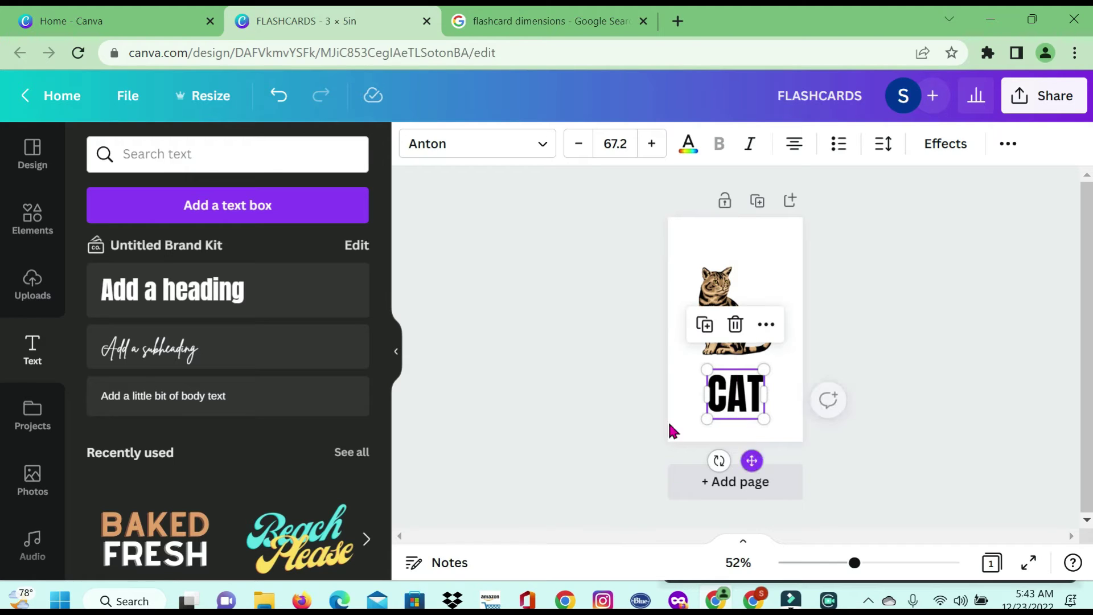
left_click(396, 353)
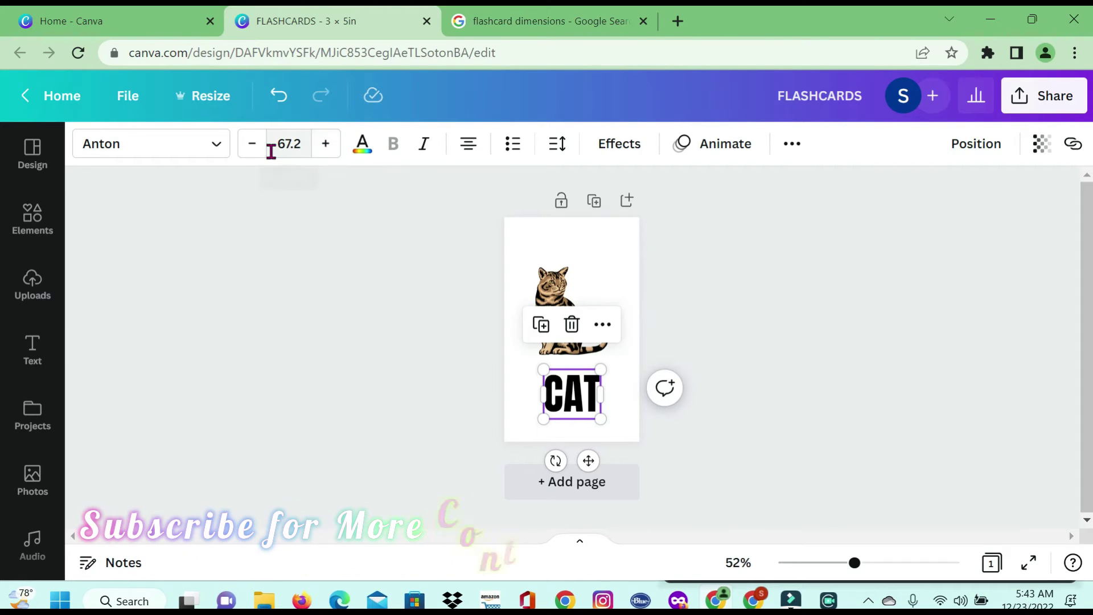
- Set the CAT heading's font size to 64.2
left_click(251, 146)
left_click(251, 147)
left_click(251, 147)
left_click(251, 147)
left_click(254, 147)
left_click(254, 147)
left_click(254, 147)
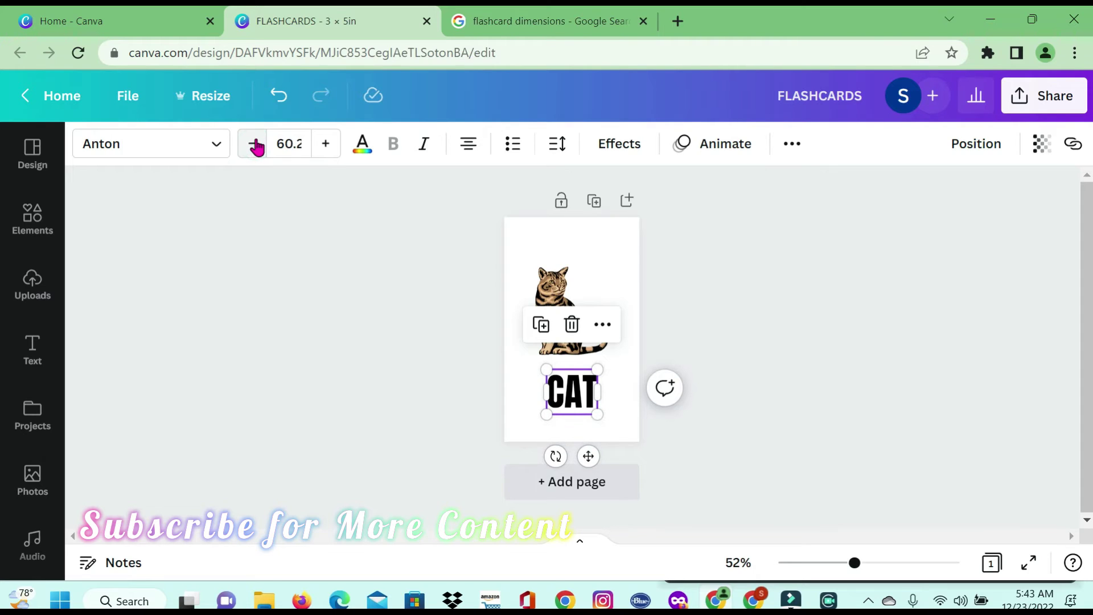
left_click(329, 145)
left_click(329, 145)
left_click(328, 145)
left_click(326, 147)
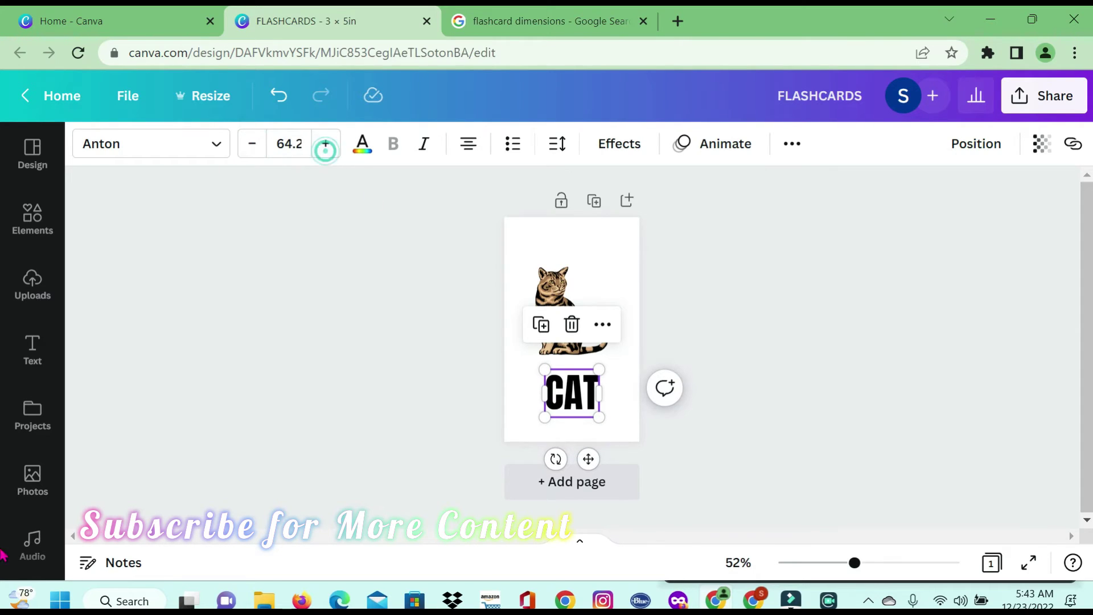
left_click(777, 360)
left_click(571, 310)
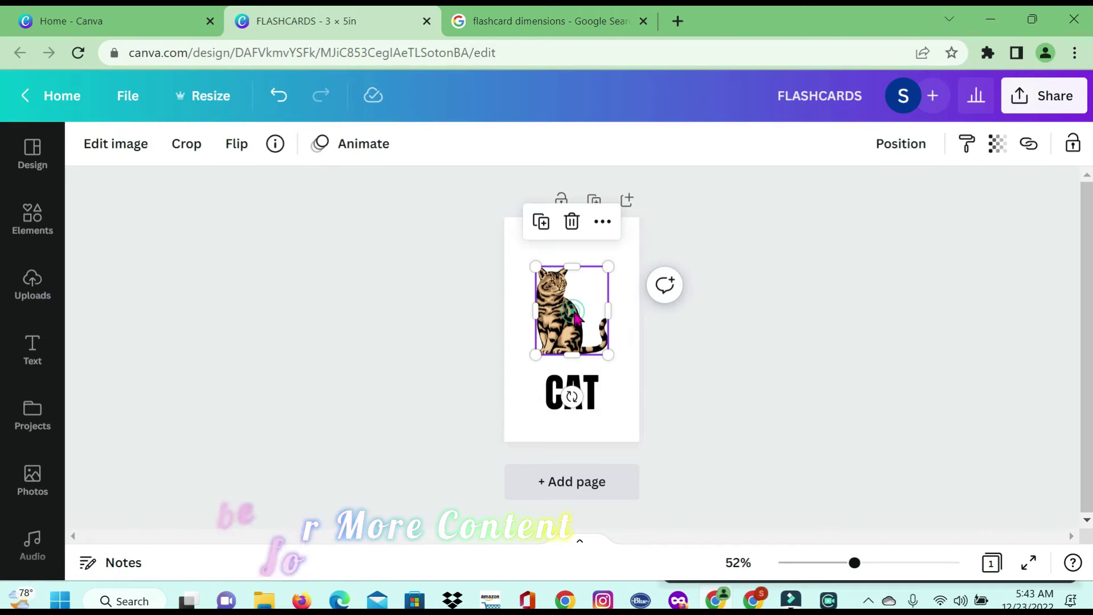
- Add a blank second page and search the elements for "RABBIT"
left_click(581, 484)
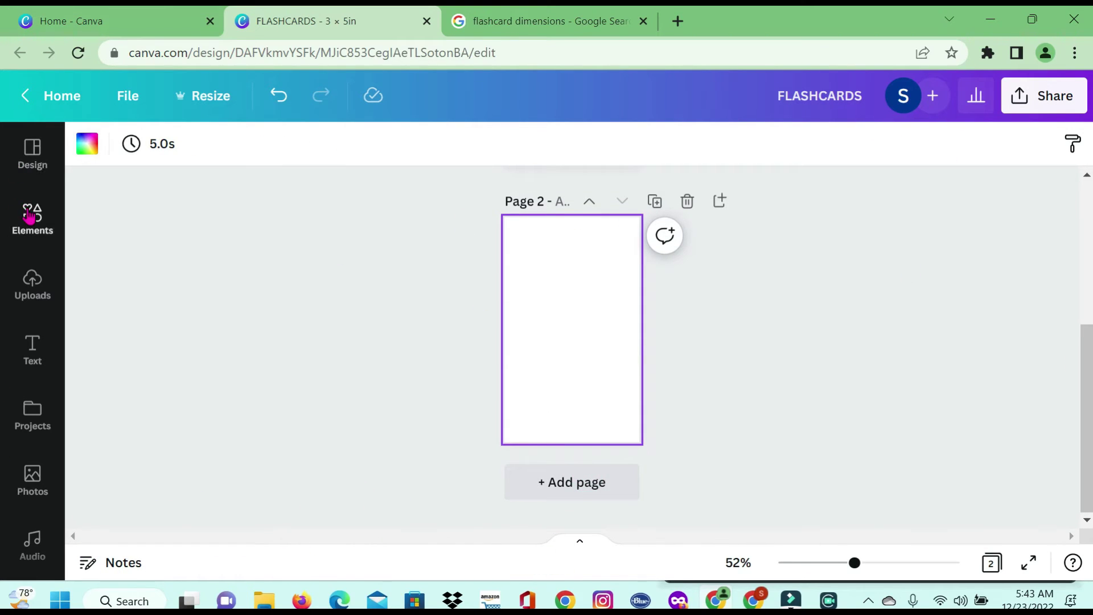
left_click(32, 225)
left_click(151, 155)
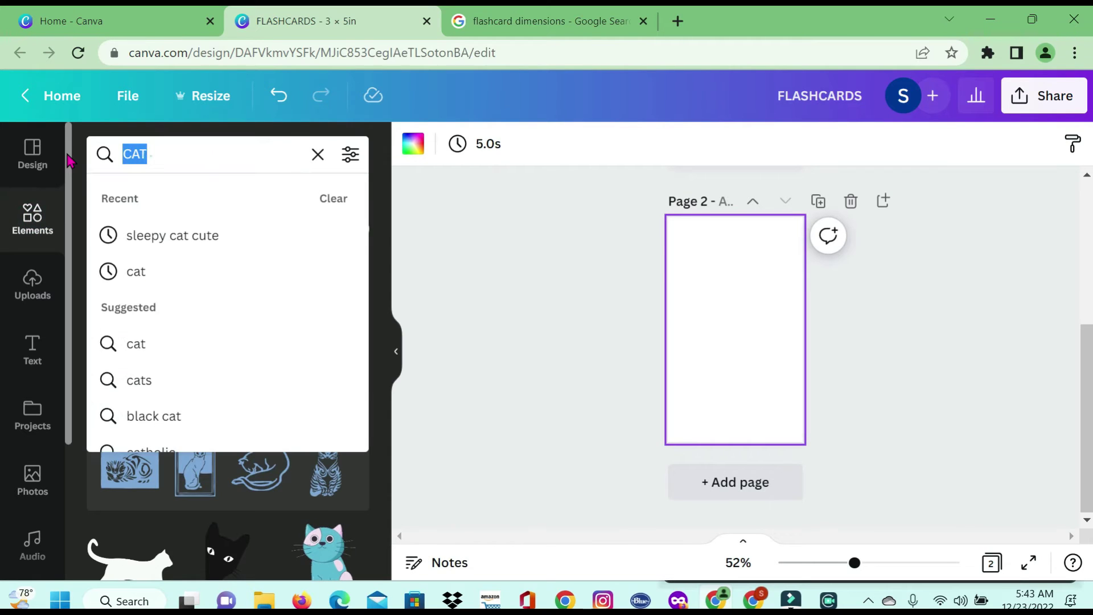
key("BackSpace")
type("RA")
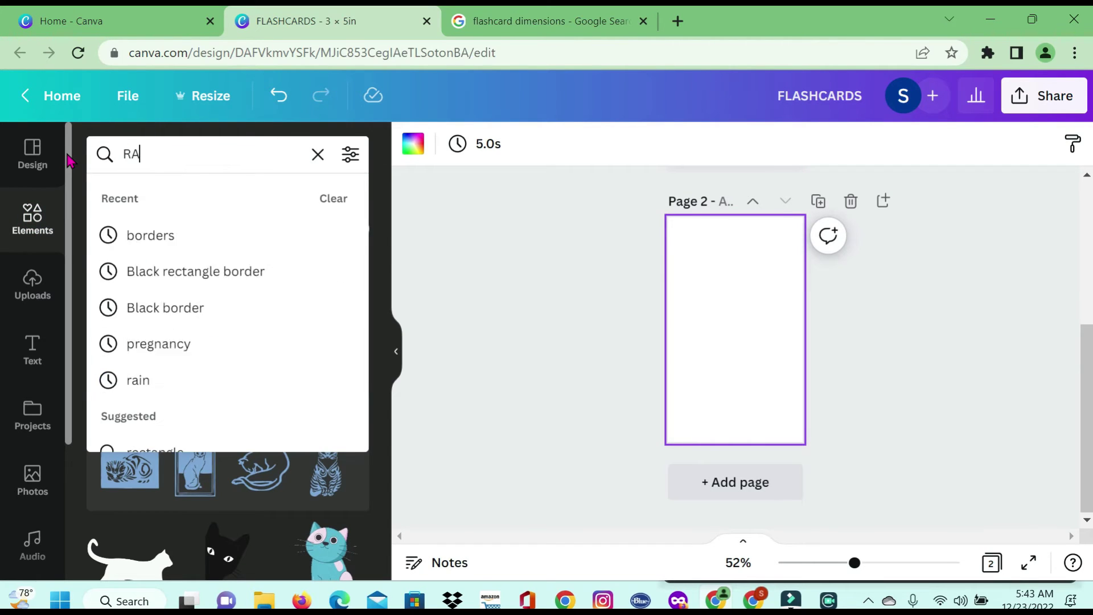
type("BBIT")
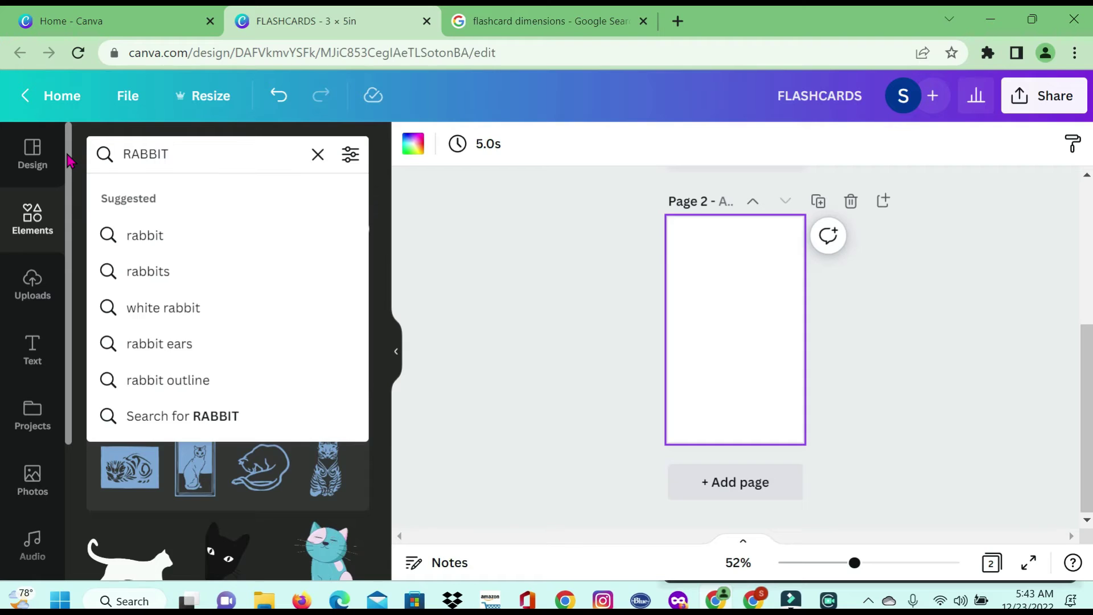
key("Return")
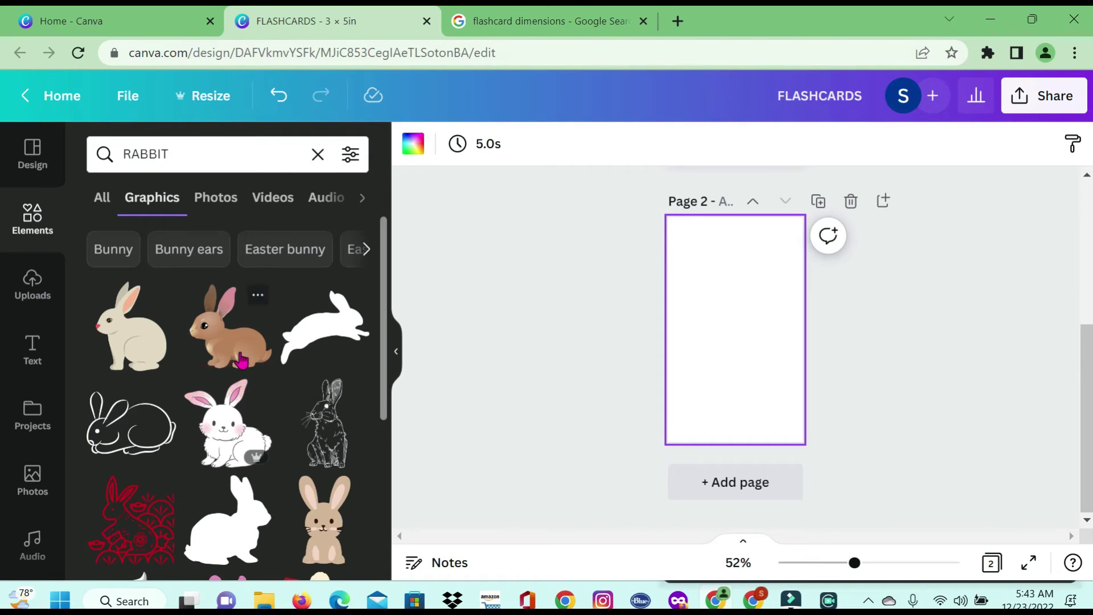
- Add the brown sitting rabbit graphic to page 2, shrink it slightly, and place it in the page's lower left corner
scroll(210, 450, "down", 2)
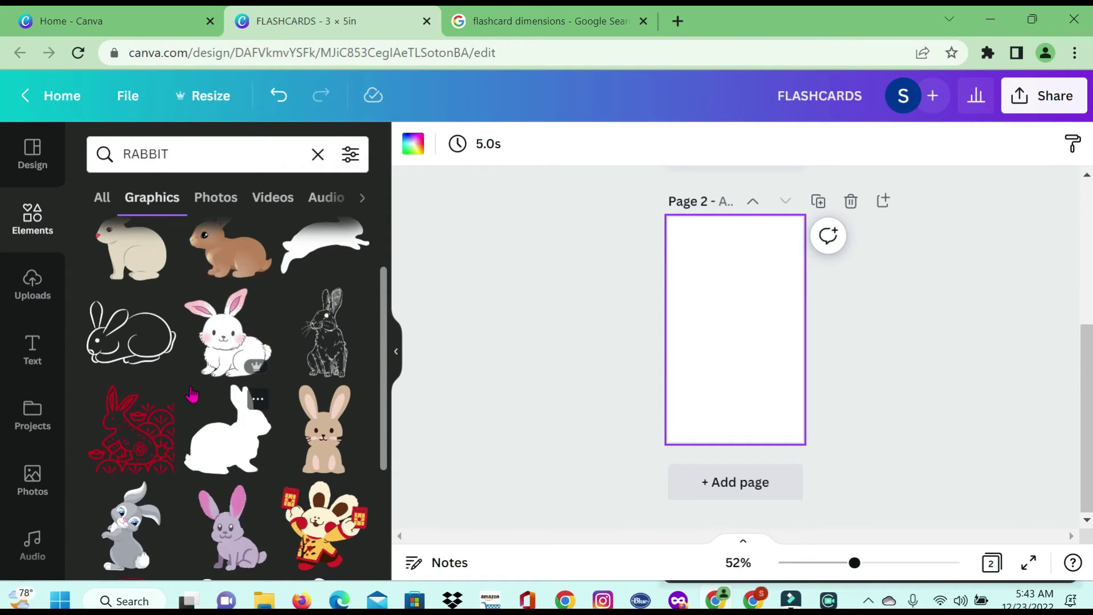
scroll(210, 459, "up", 2)
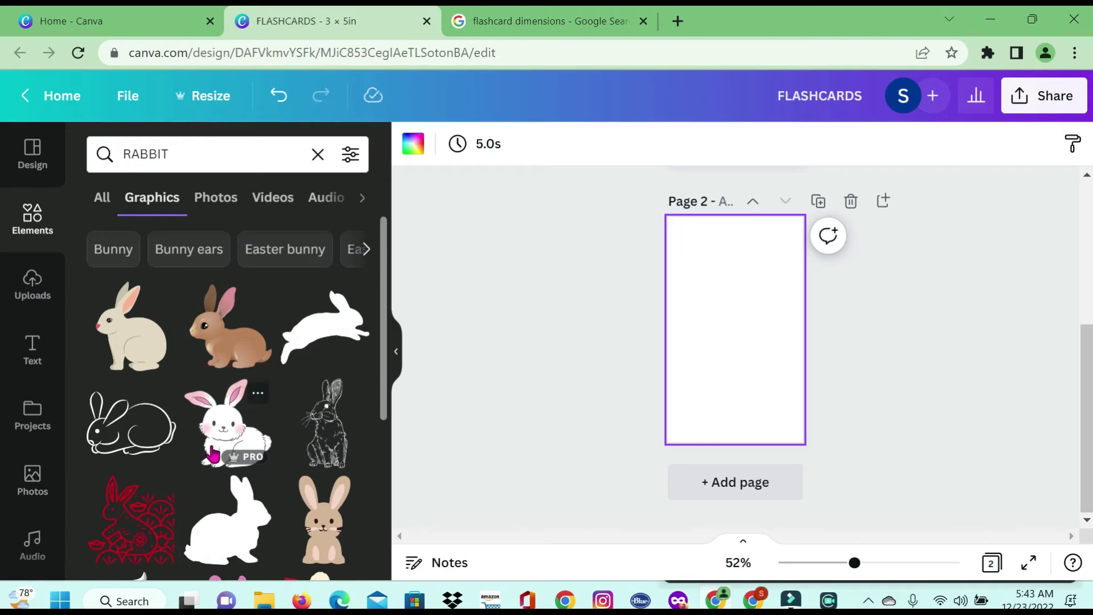
left_click(216, 353)
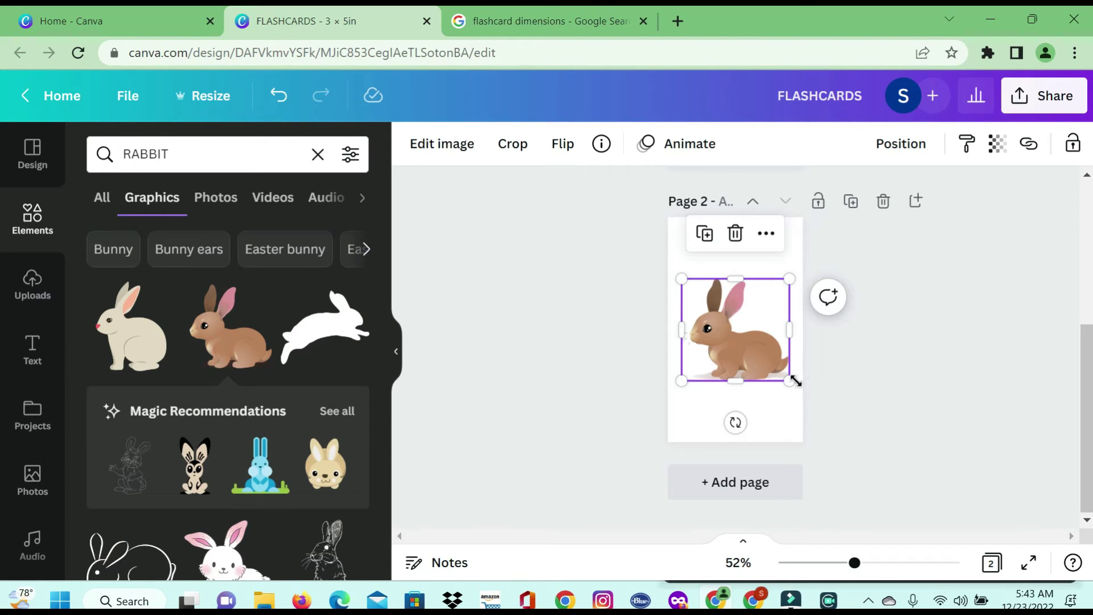
left_click_drag(789, 381, 784, 376)
left_click_drag(747, 338, 739, 390)
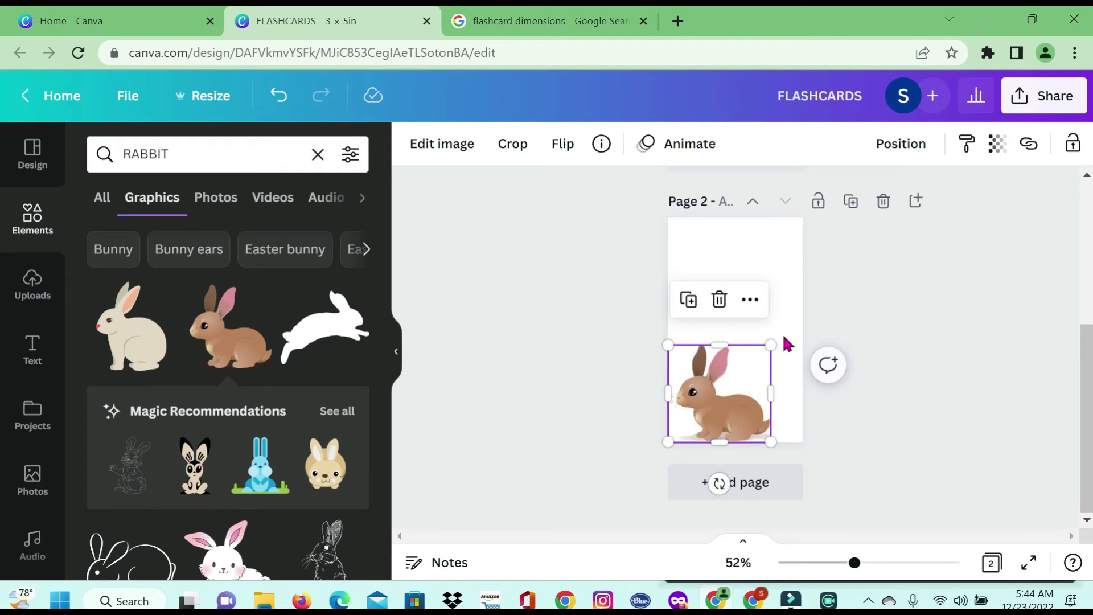
left_click(781, 270)
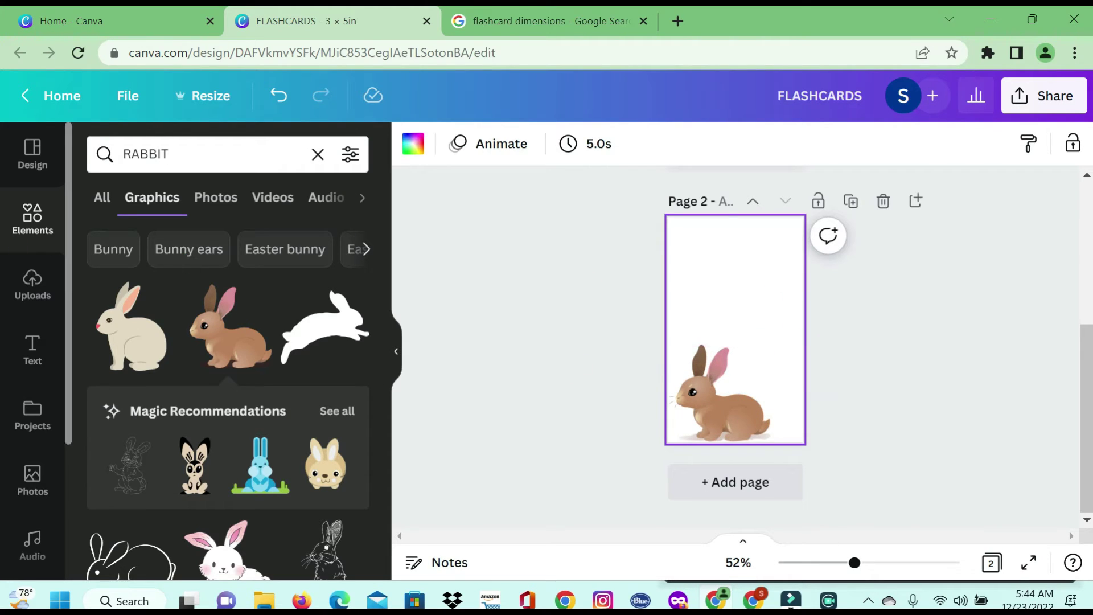
- Search the elements for "GRASS" graphics
left_click(90, 155)
type("GRASS")
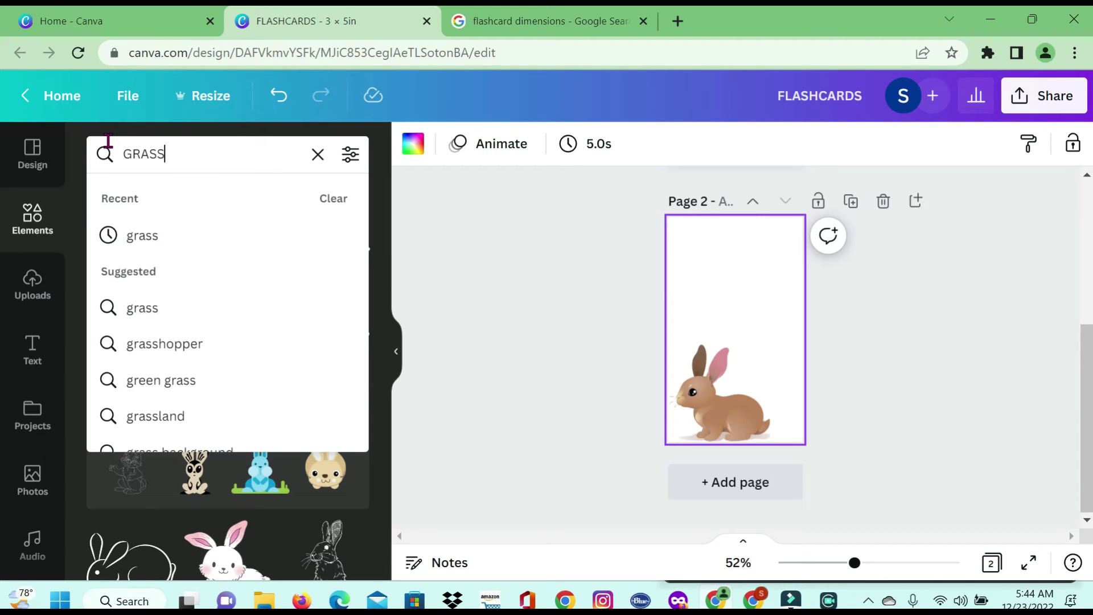
key("Return")
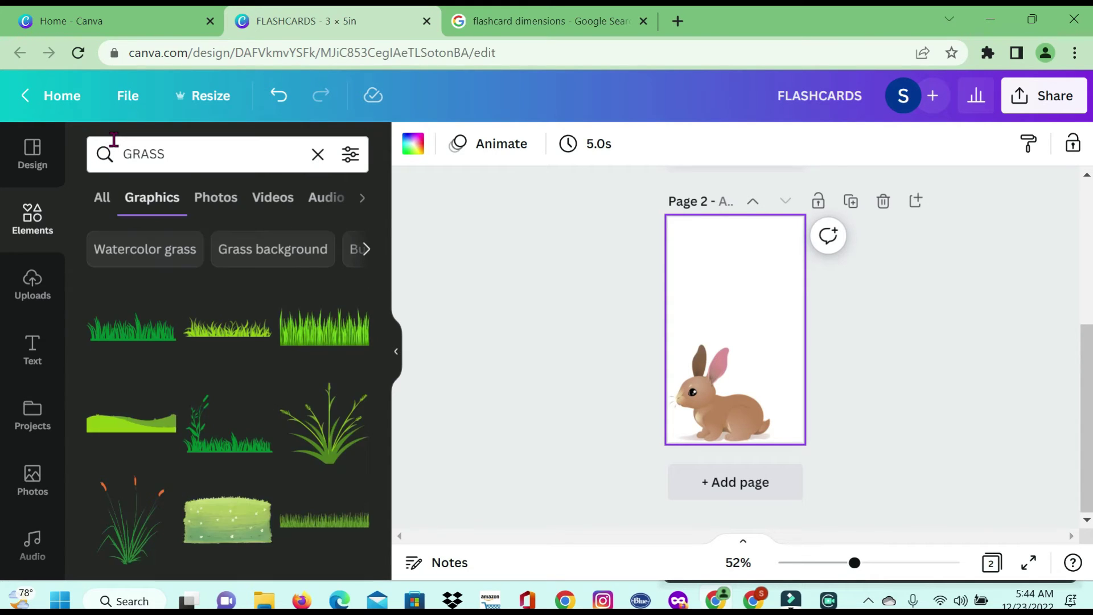
- Place a small dark green grass strip in page 2's lower right corner and nudge the rabbit slightly to the right
left_click(147, 342)
left_click_drag(740, 330, 800, 420)
left_click(727, 397)
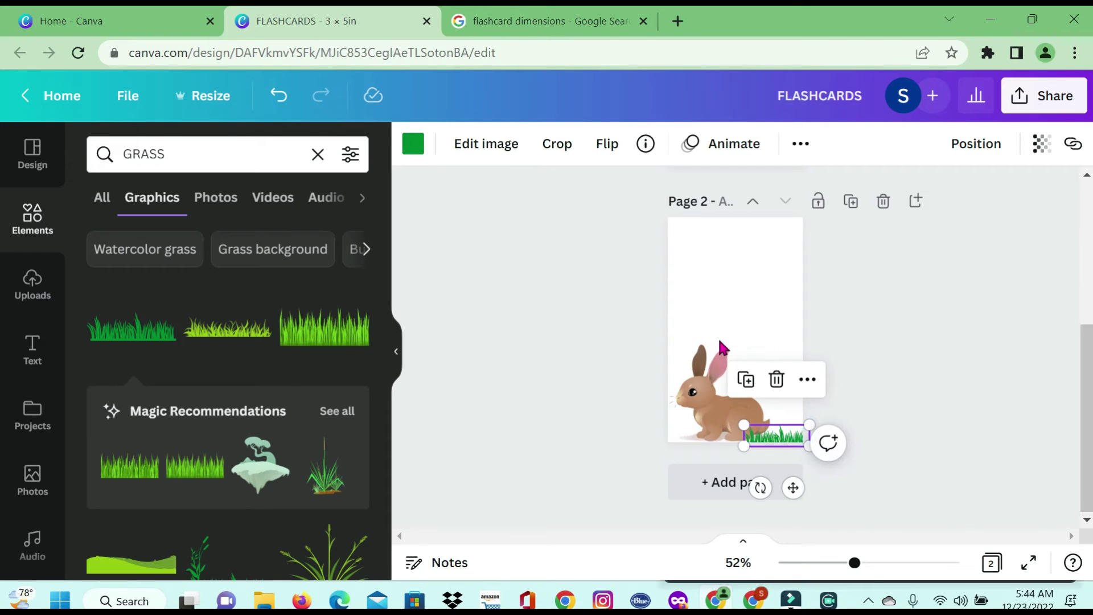
left_click_drag(715, 386, 722, 386)
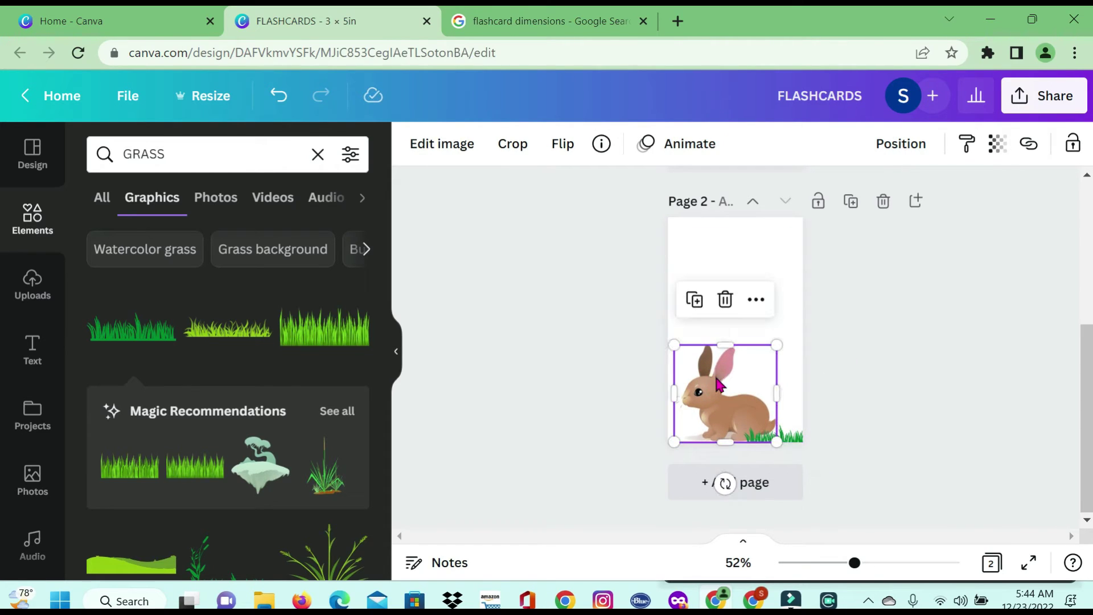
- Add a "RABBIT" text label to page 2, enlarge it to about size 53.8, and centre it above the rabbit
left_click(887, 310)
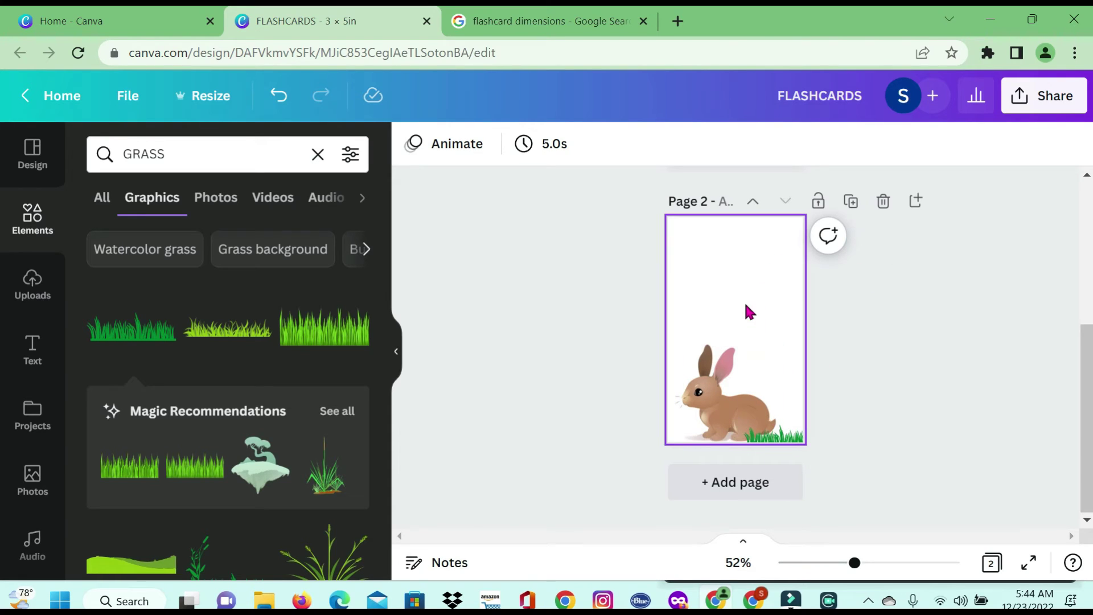
left_click(725, 275)
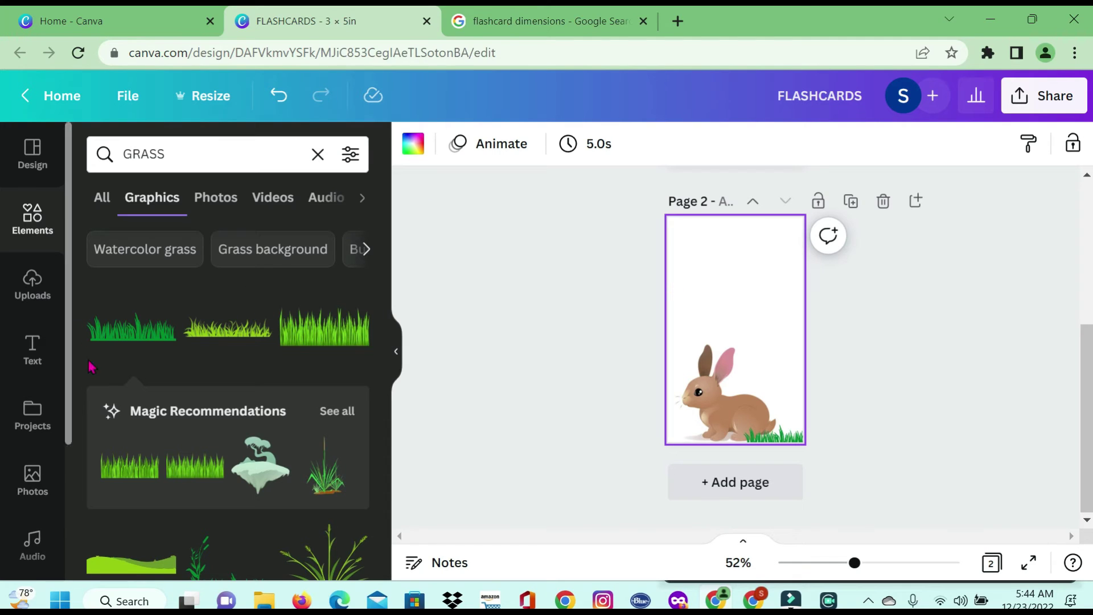
key("t")
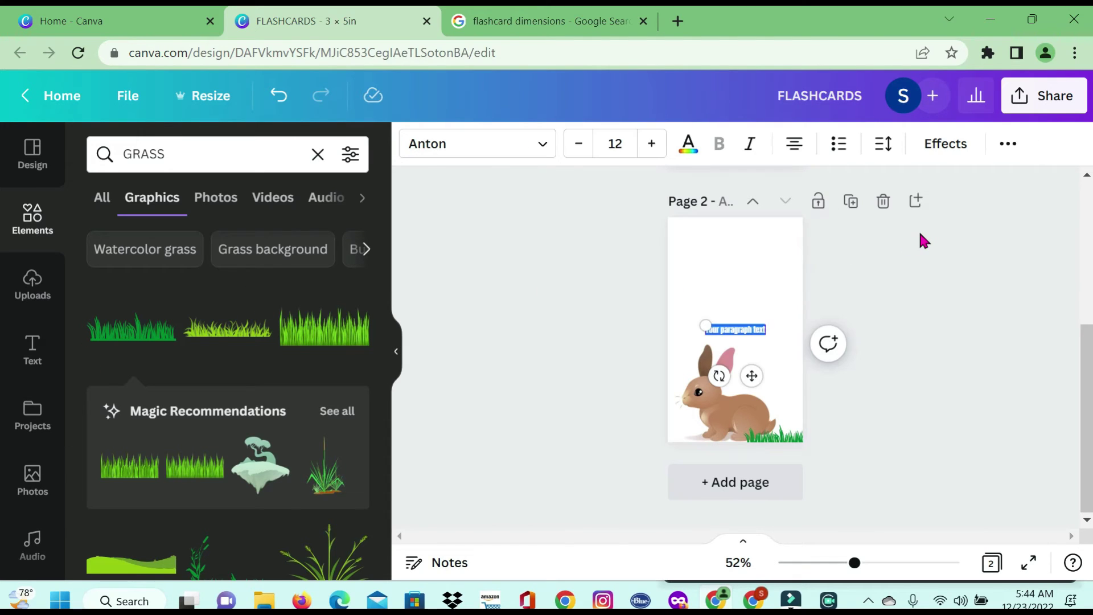
key("BackSpace")
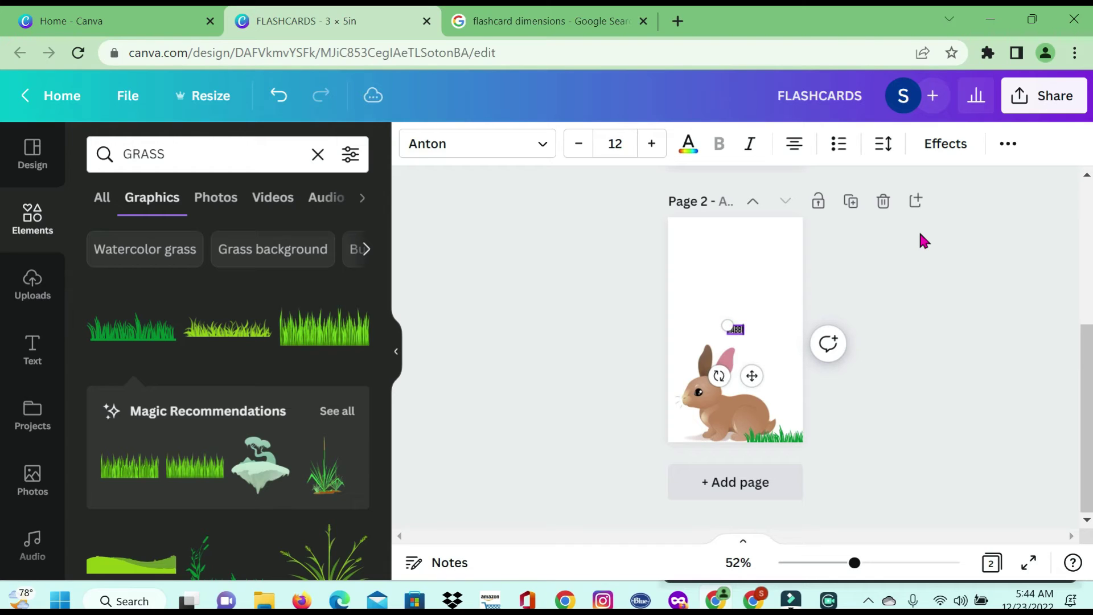
left_click_drag(723, 326, 671, 274)
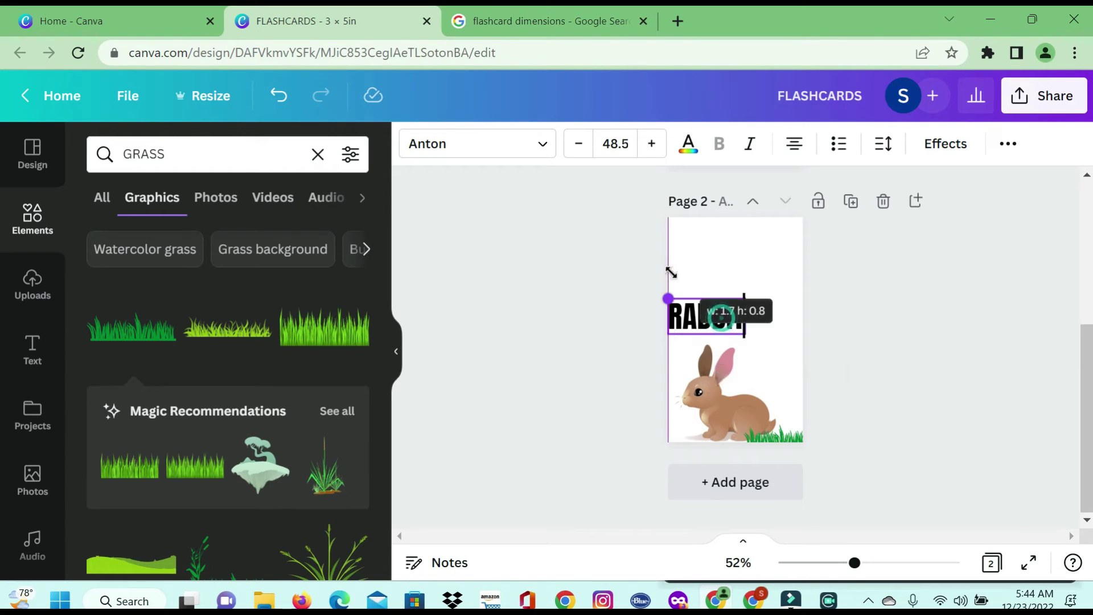
left_click_drag(749, 295, 759, 290)
left_click_drag(725, 370, 750, 371)
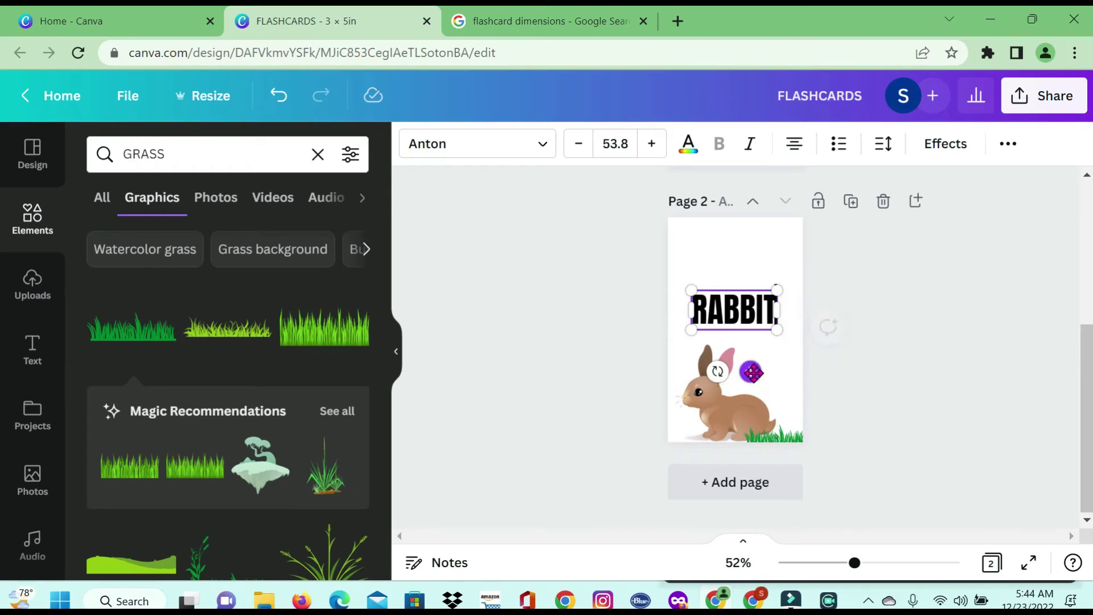
left_click(949, 319)
- Rearrange page 1 so the cat graphic sits in the lower half with the "CAT" label centred above it
scroll(939, 336, "up", 3)
scroll(938, 331, "down", 2)
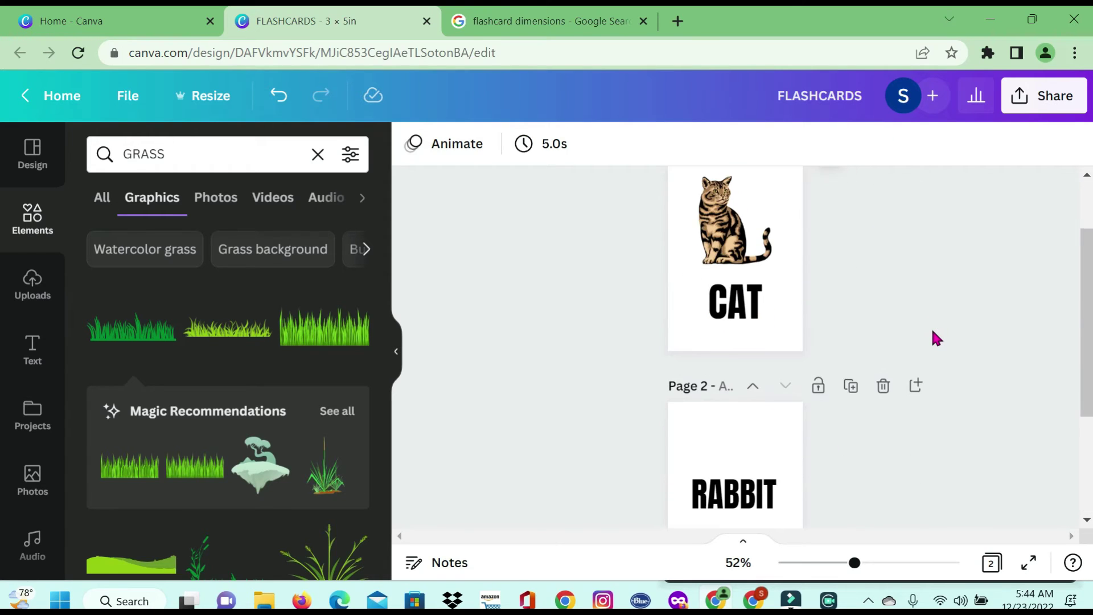
left_click(747, 242)
left_click_drag(748, 242, 751, 360)
left_click_drag(743, 285, 734, 183)
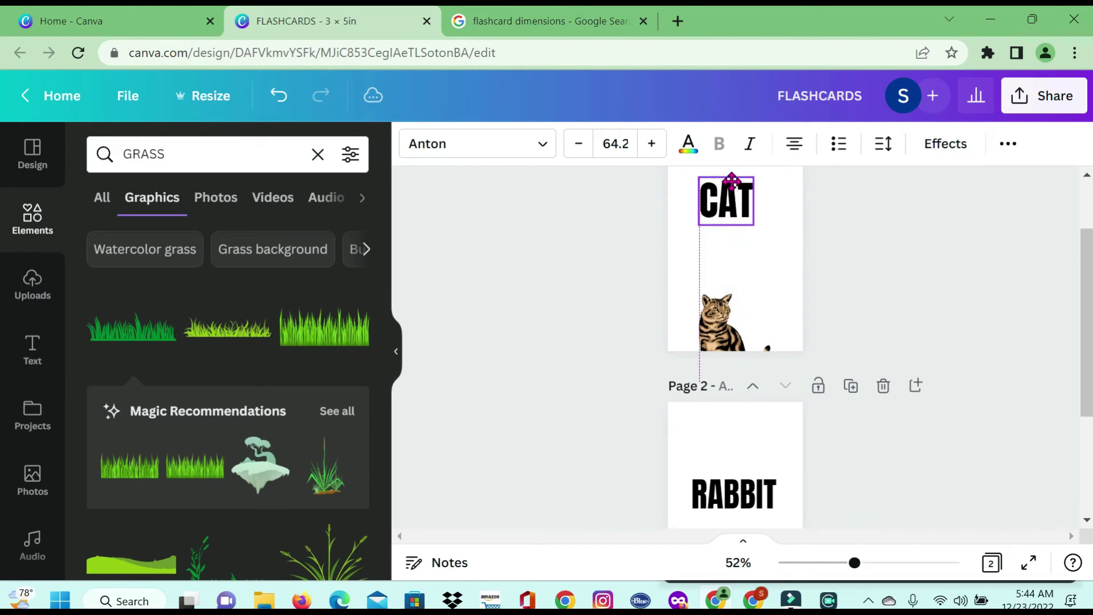
scroll(788, 245, "up", 2)
left_click(738, 290)
left_click_drag(738, 289, 746, 289)
left_click_drag(729, 415, 729, 357)
left_click(747, 242)
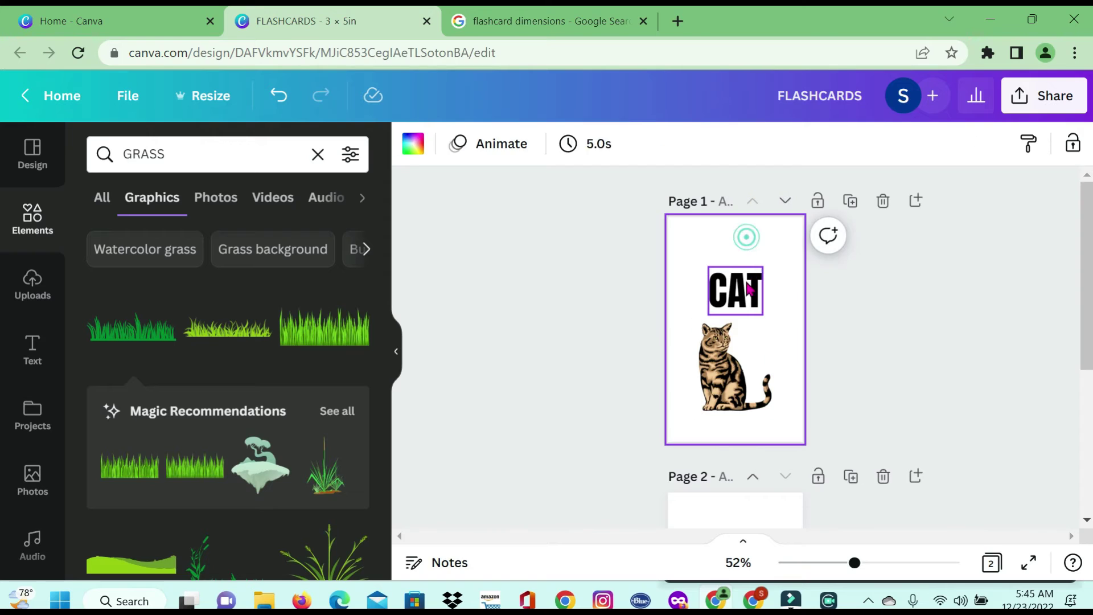
left_click(740, 279)
left_click_drag(742, 277, 743, 275)
mouse_move(735, 380)
left_mouse_down()
mouse_move(733, 399)
mouse_move(735, 385)
left_mouse_up()
- Search the elements for "CARPET" graphics
left_click(191, 151)
type("CARP")
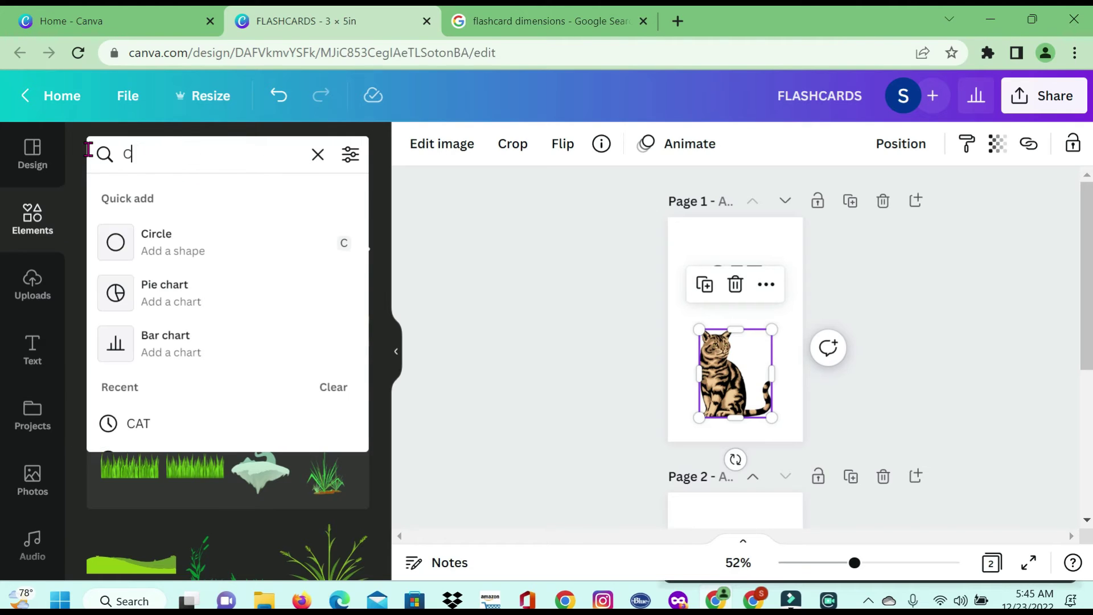
type("ET")
key("Return")
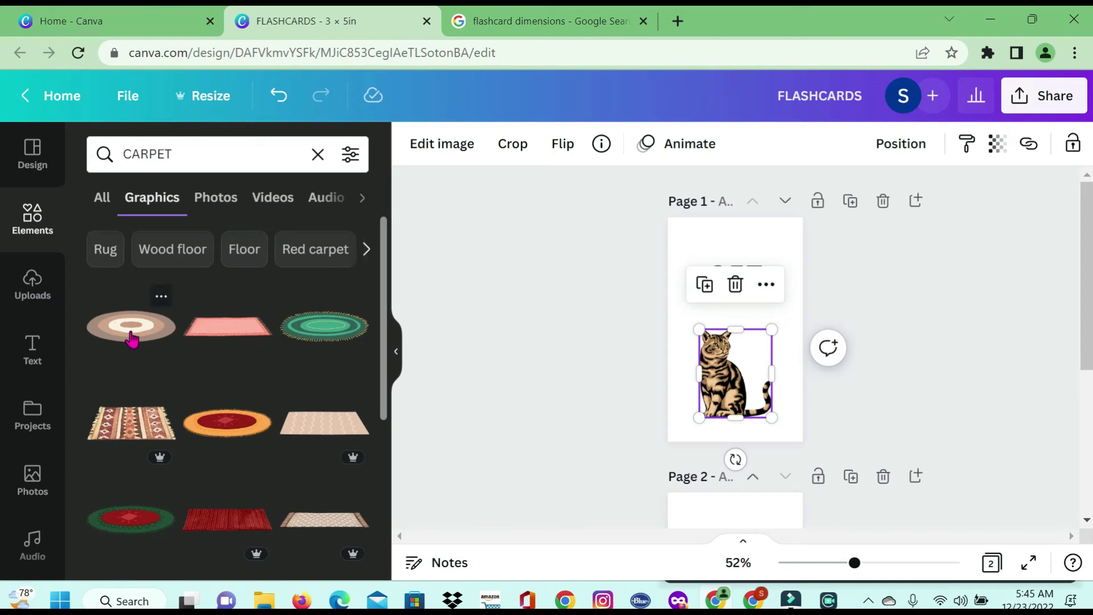
- Check the licence terms of the round beige and brown carpet graphic
left_click(162, 297)
scroll(270, 223, "down", 2)
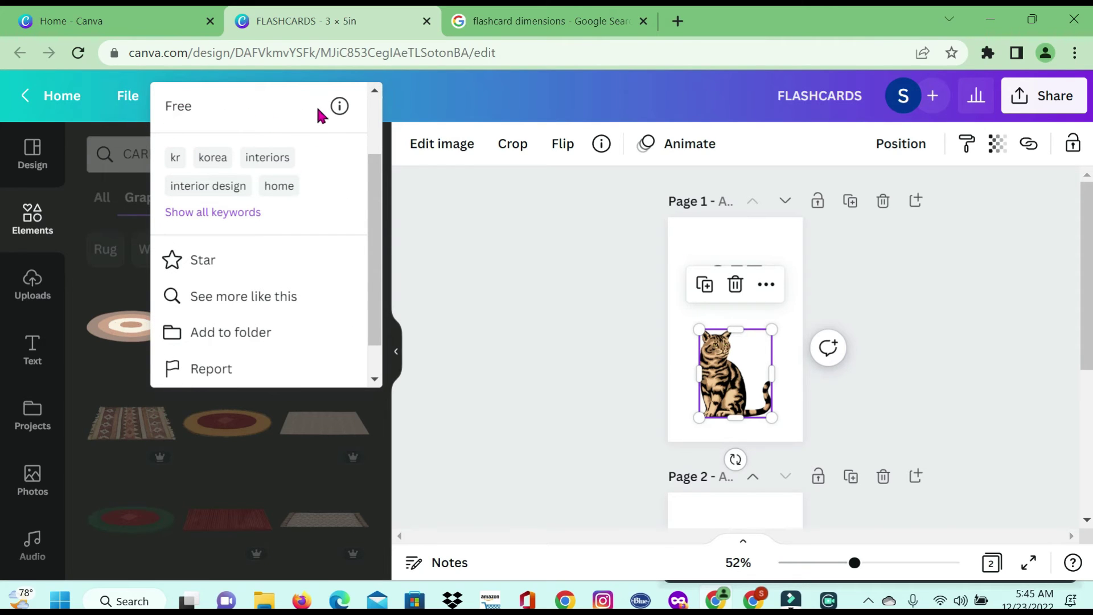
left_click(337, 108)
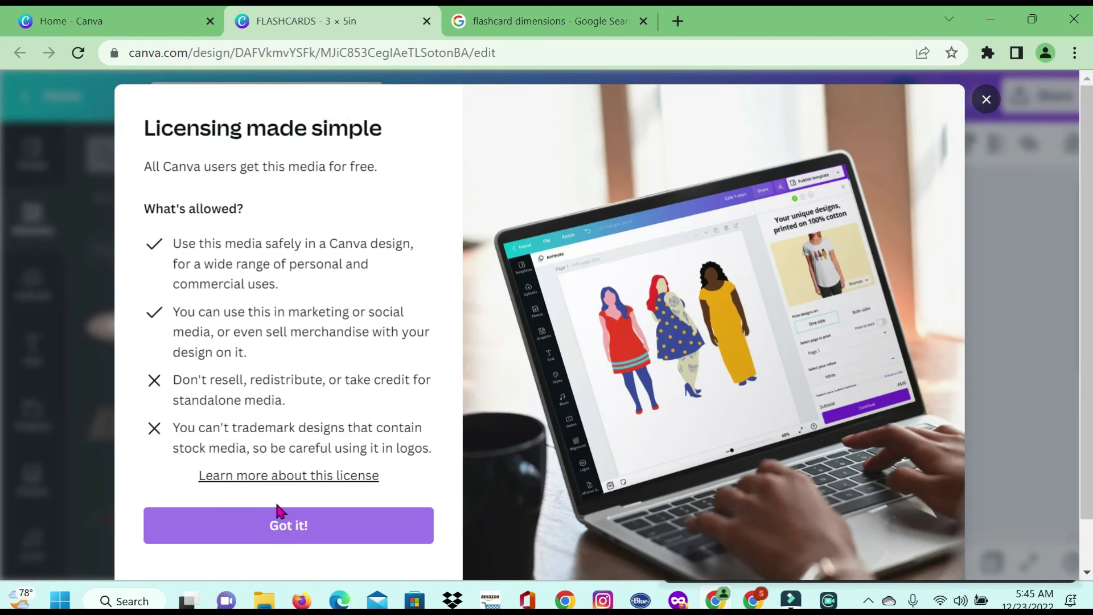
left_click(990, 102)
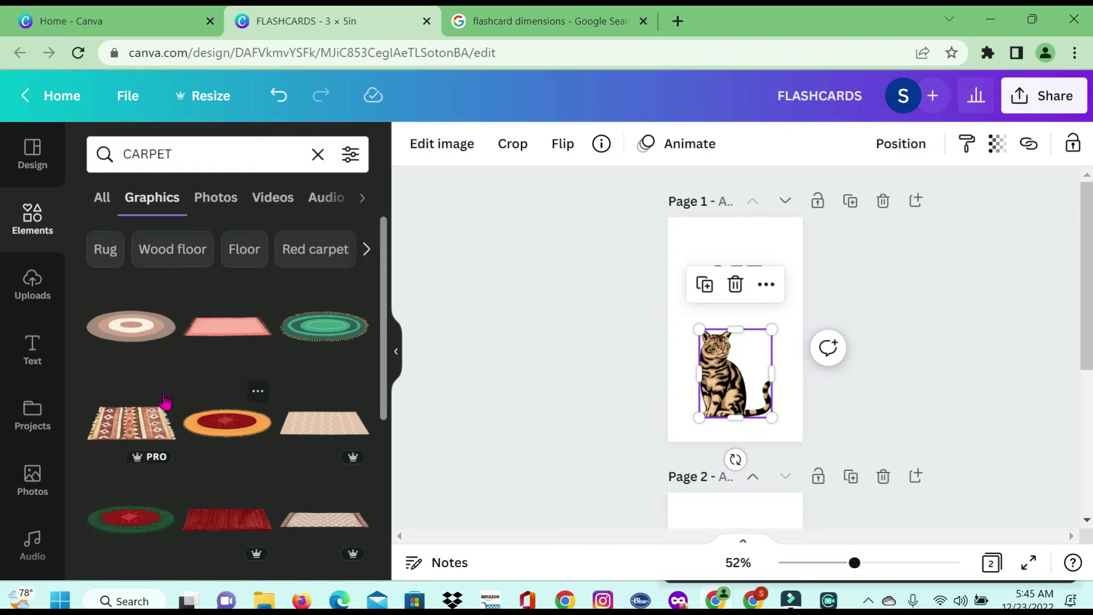
- Add the round beige and brown carpet to page 1, enlarge it beneath the cat, and bring the cat to the front
left_click(119, 341)
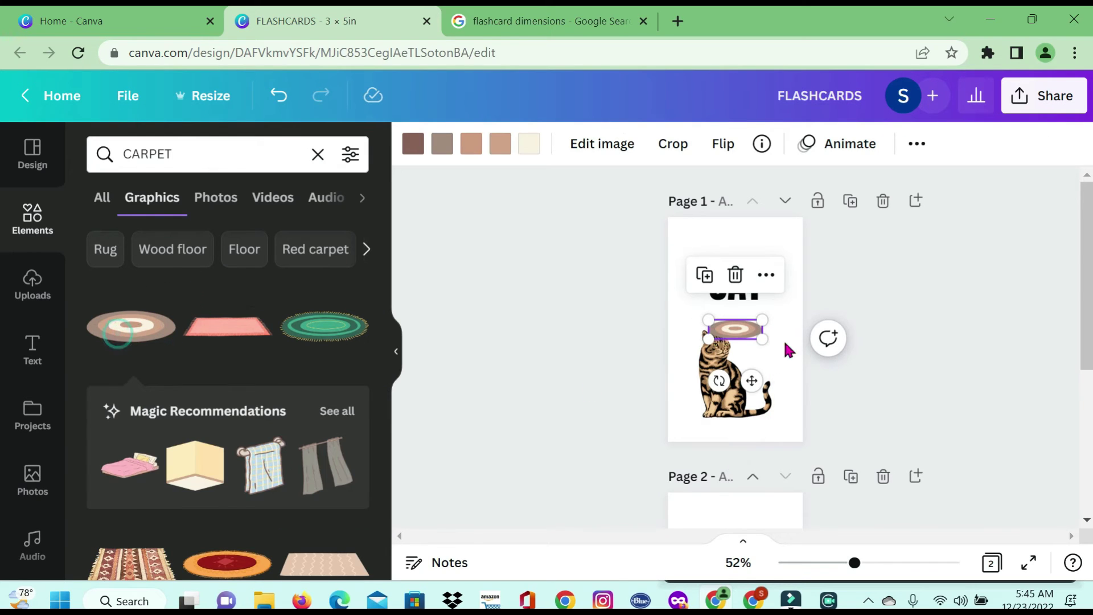
left_click_drag(748, 344, 789, 399)
left_click(706, 335)
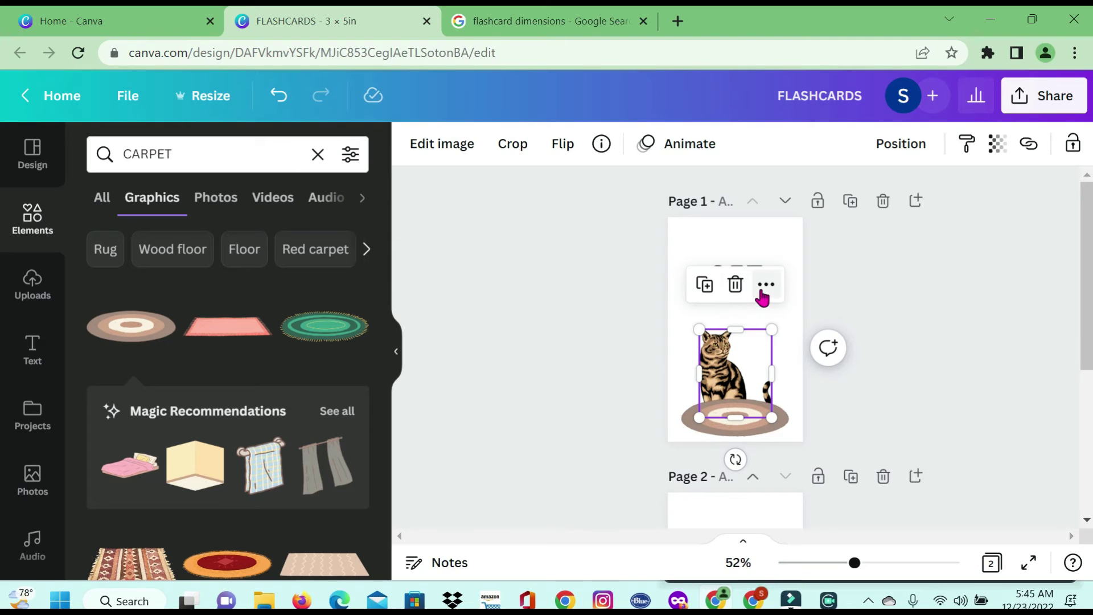
left_click(765, 286)
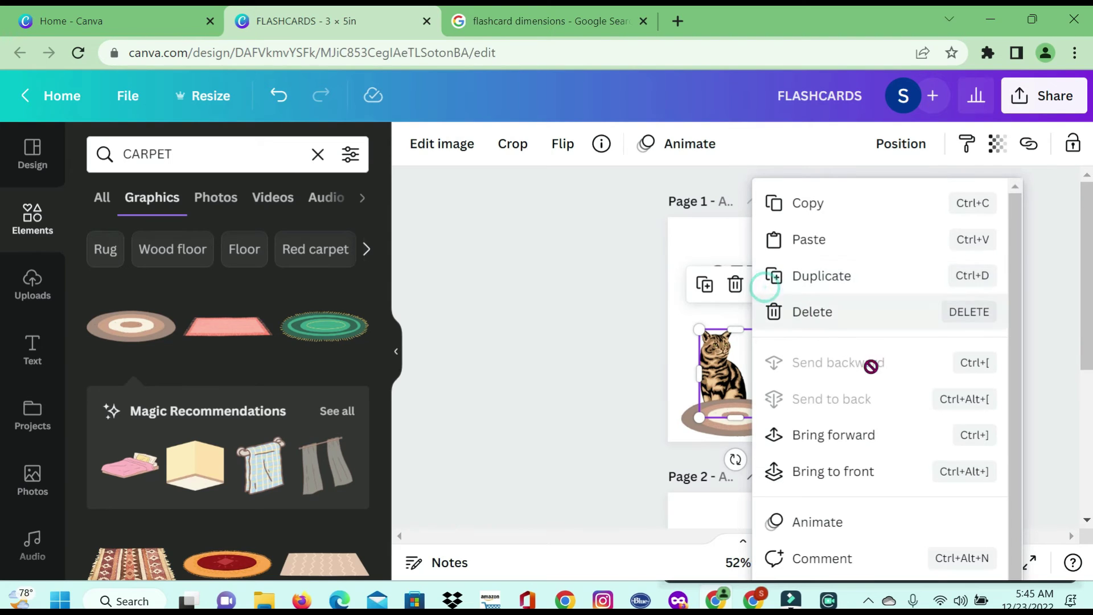
left_click(840, 472)
- Shift the cat slightly down and right onto the carpet, and move the "CAT" label slightly lower
left_click_drag(743, 375, 752, 386)
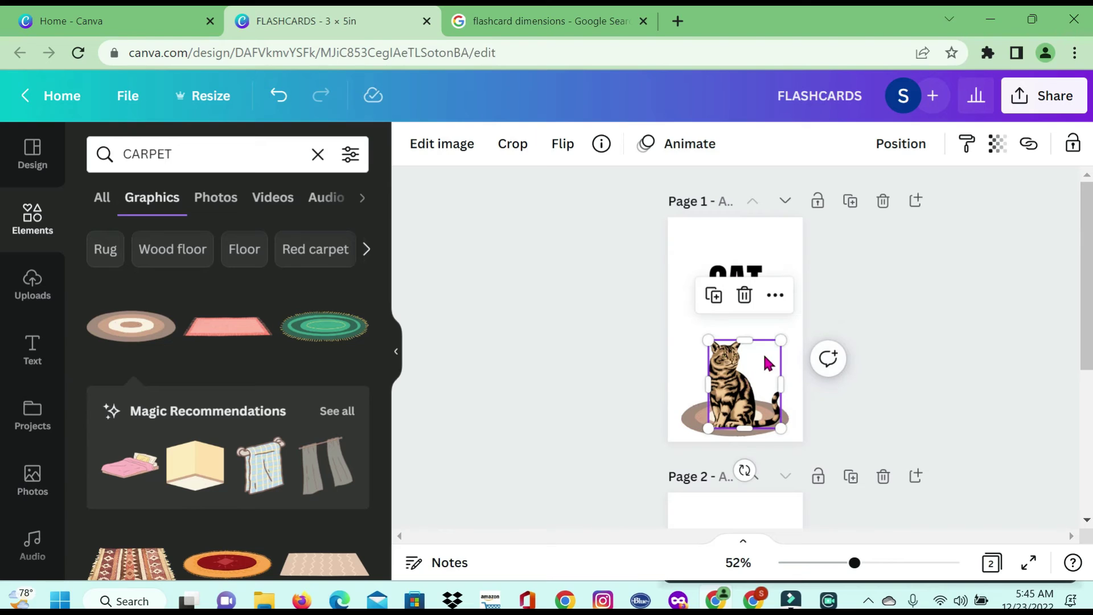
mouse_move(785, 431)
left_mouse_down()
mouse_move(776, 422)
mouse_move(786, 436)
left_mouse_up()
left_click(957, 354)
left_click_drag(731, 278, 732, 288)
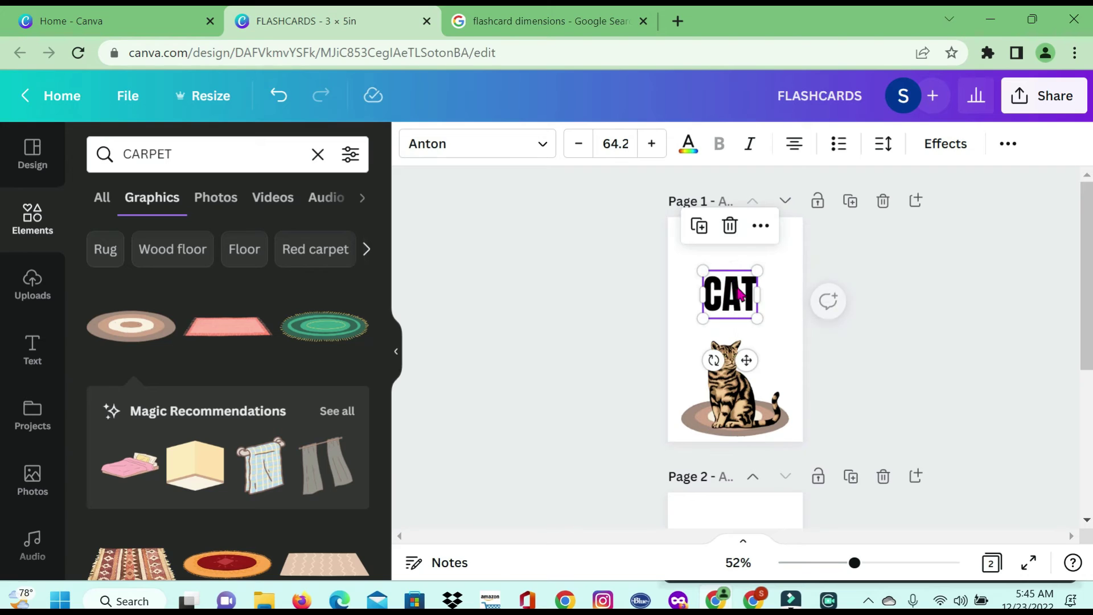
left_click(953, 375)
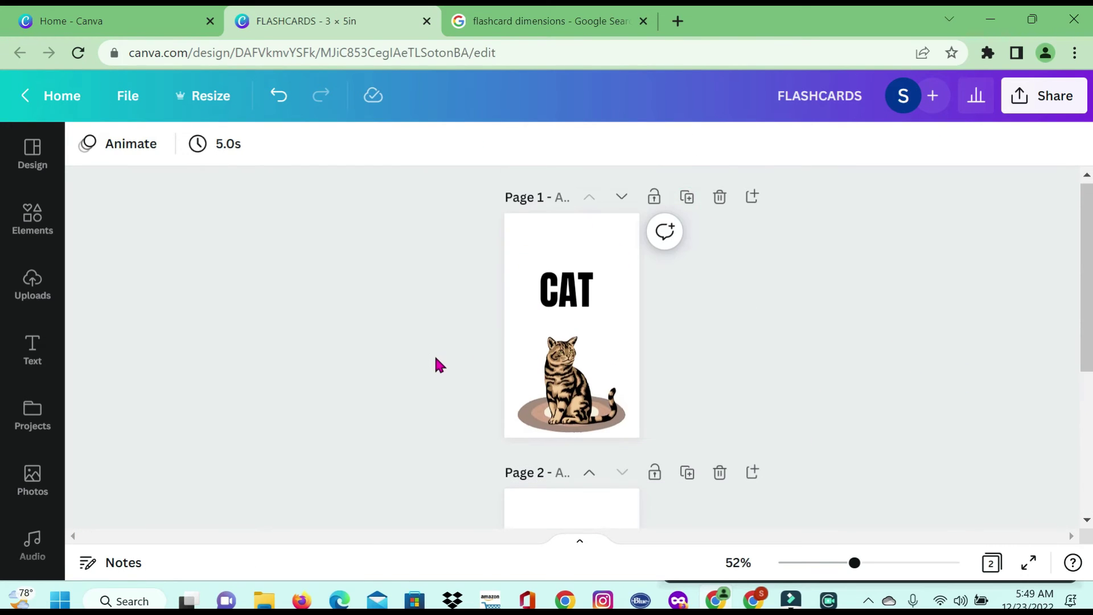
- Try adding a blank page after the rabbit card, and undo the addition
scroll(438, 365, "down", 5)
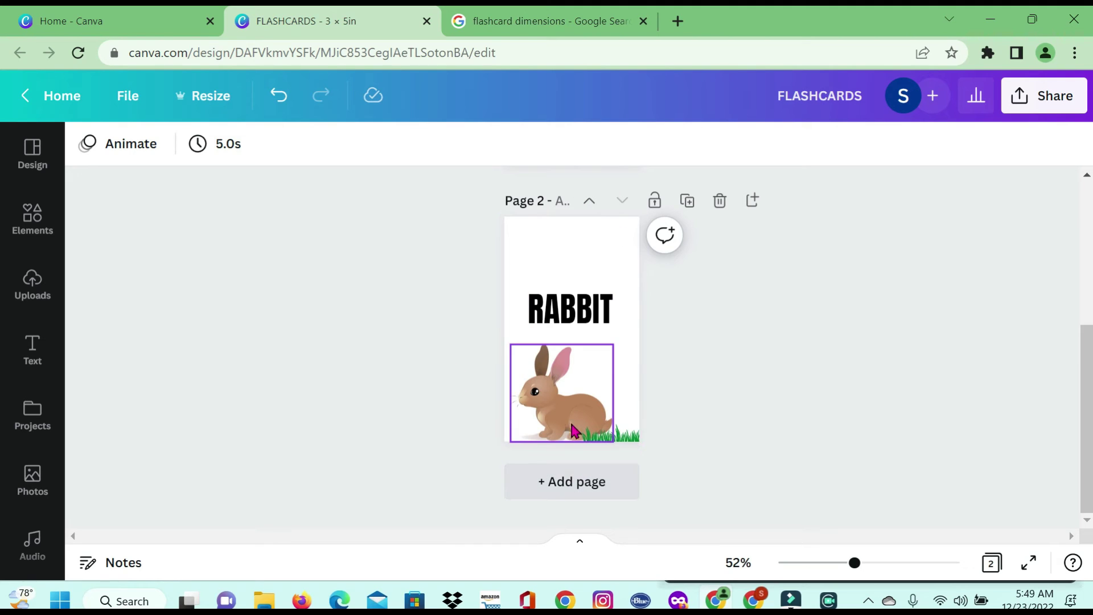
left_click(584, 483)
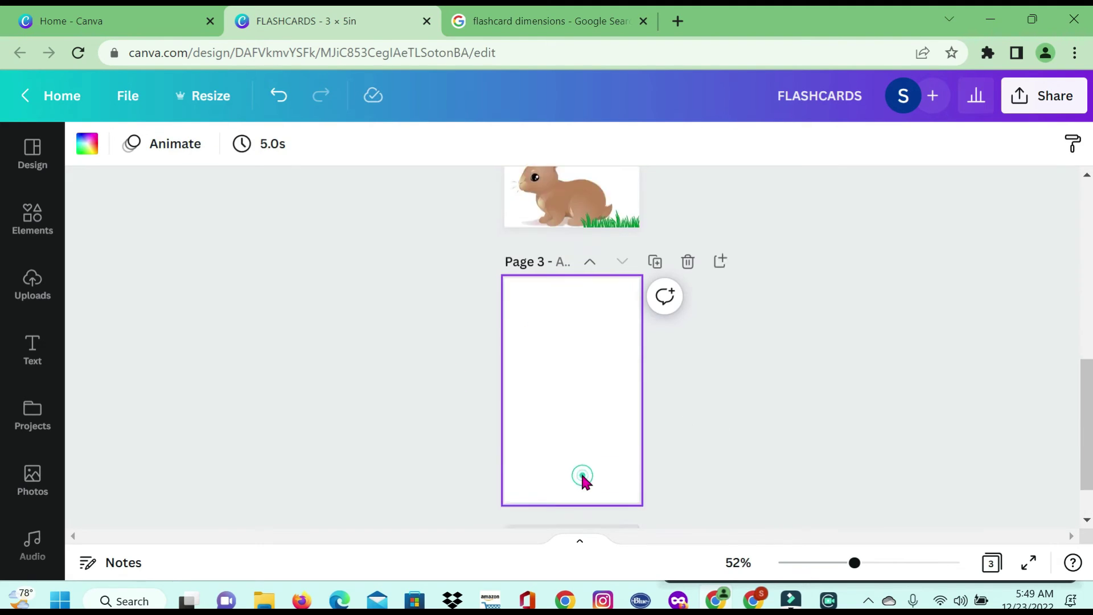
scroll(563, 288, "up", 3)
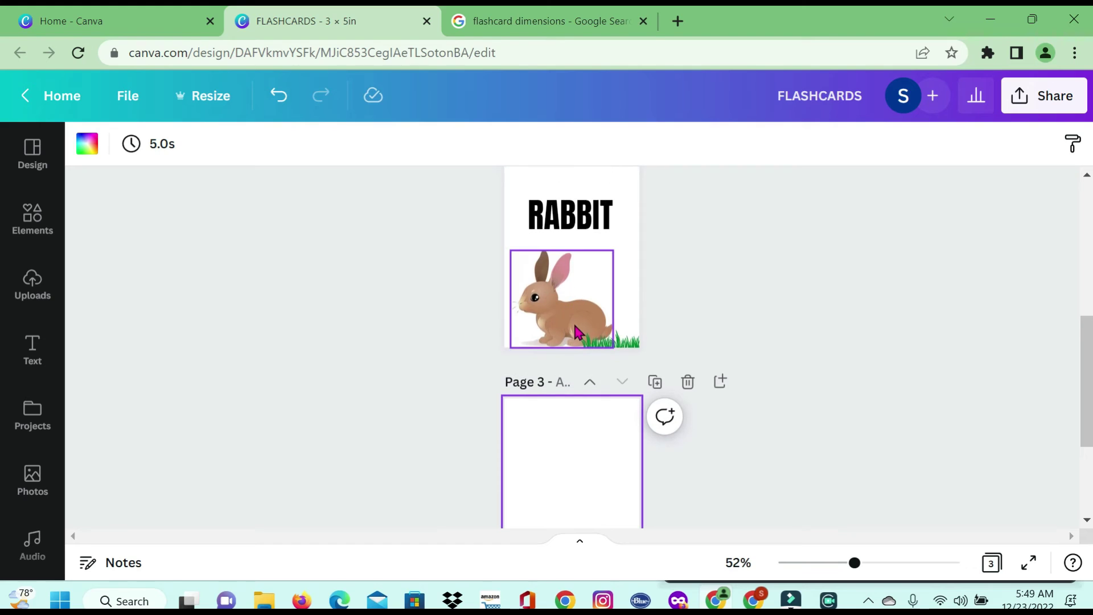
scroll(585, 312, "up", 3)
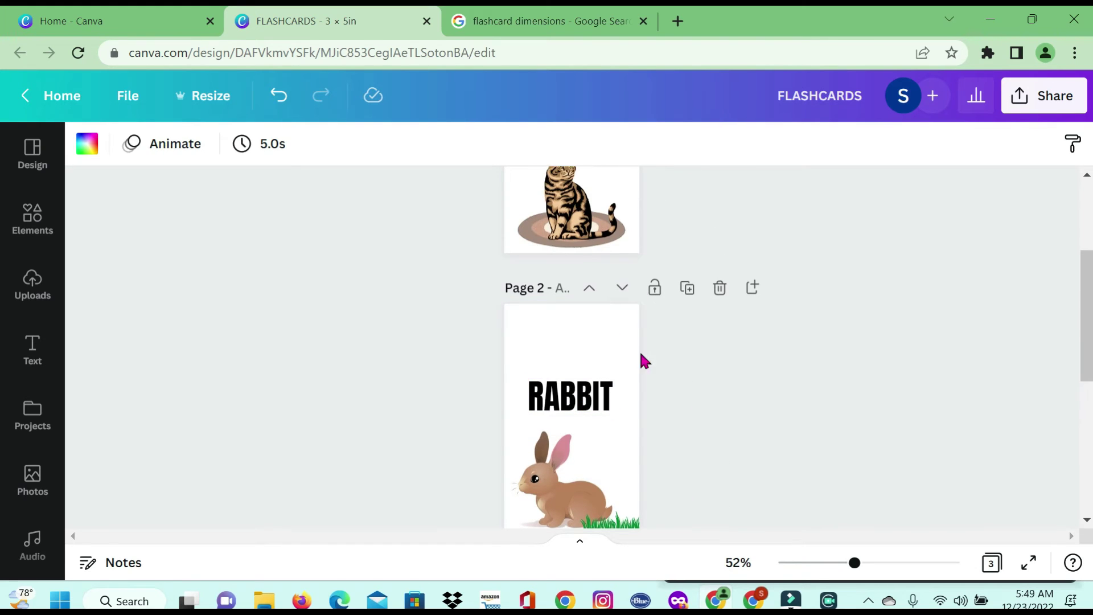
scroll(649, 455, "down", 2)
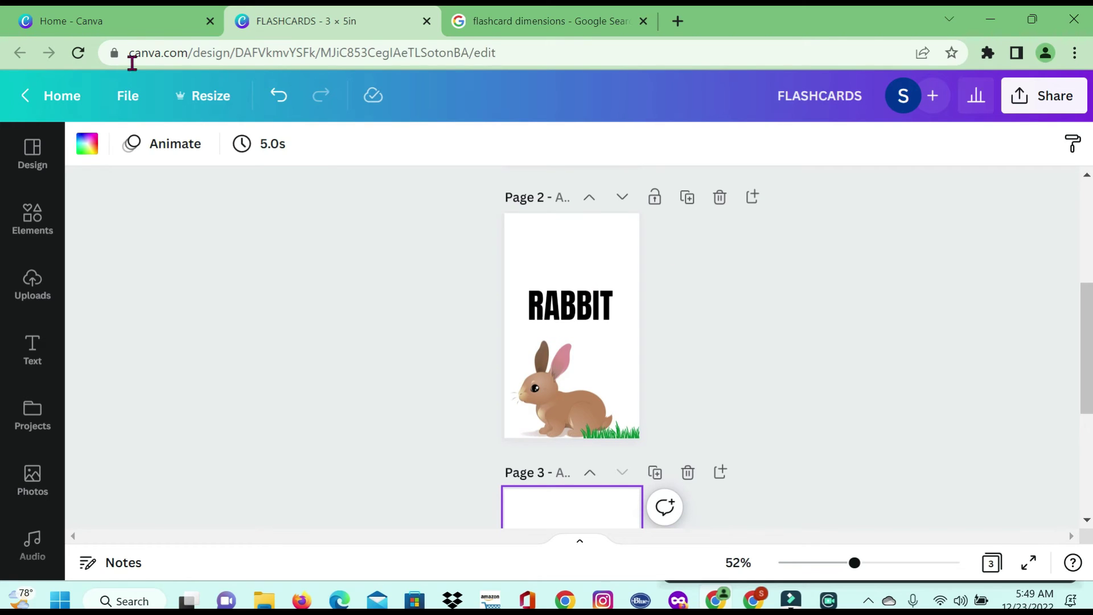
left_click(286, 102)
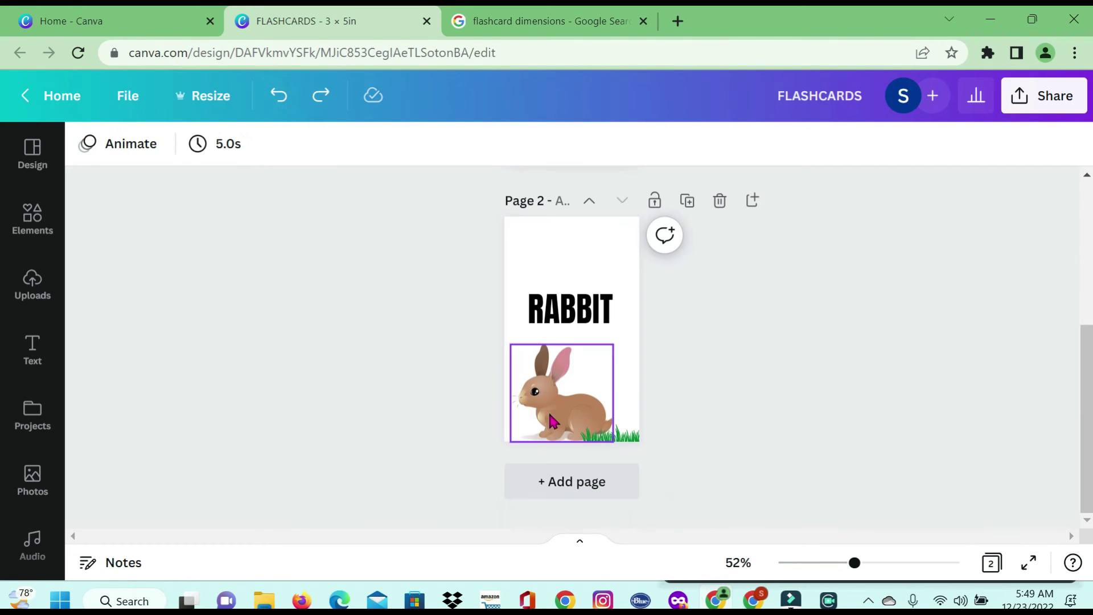
- Add a blank third page after the rabbit card
left_click(566, 483)
scroll(612, 353, "up", 2)
scroll(696, 262, "up", 2)
scroll(735, 287, "up", 3)
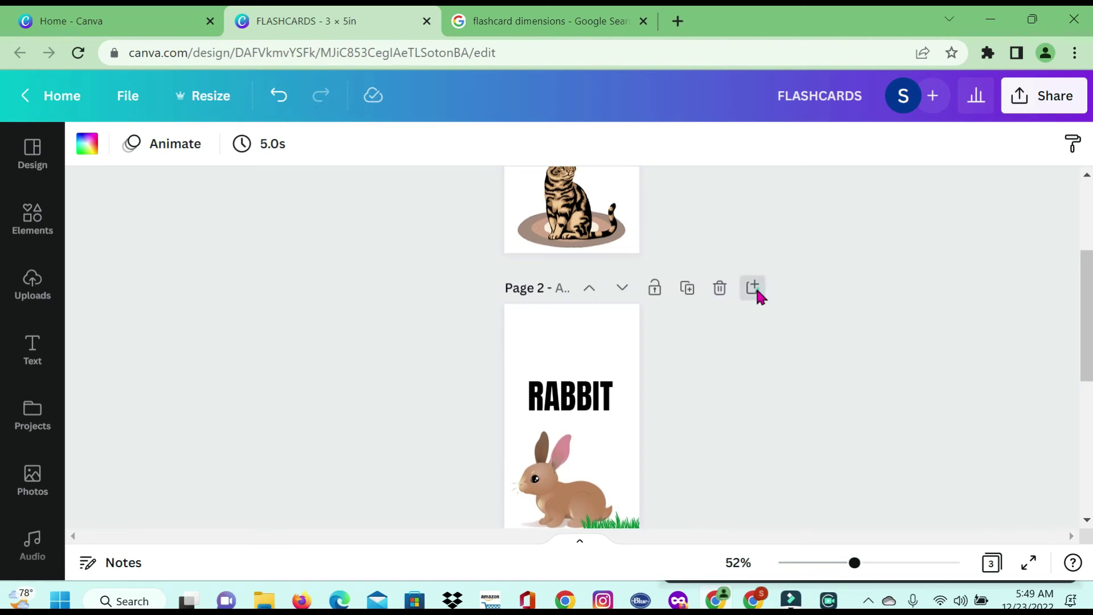
- Insert an extra blank page directly after page 2 and delete the surplus blank page
left_click(755, 289)
scroll(578, 380, "down", 5)
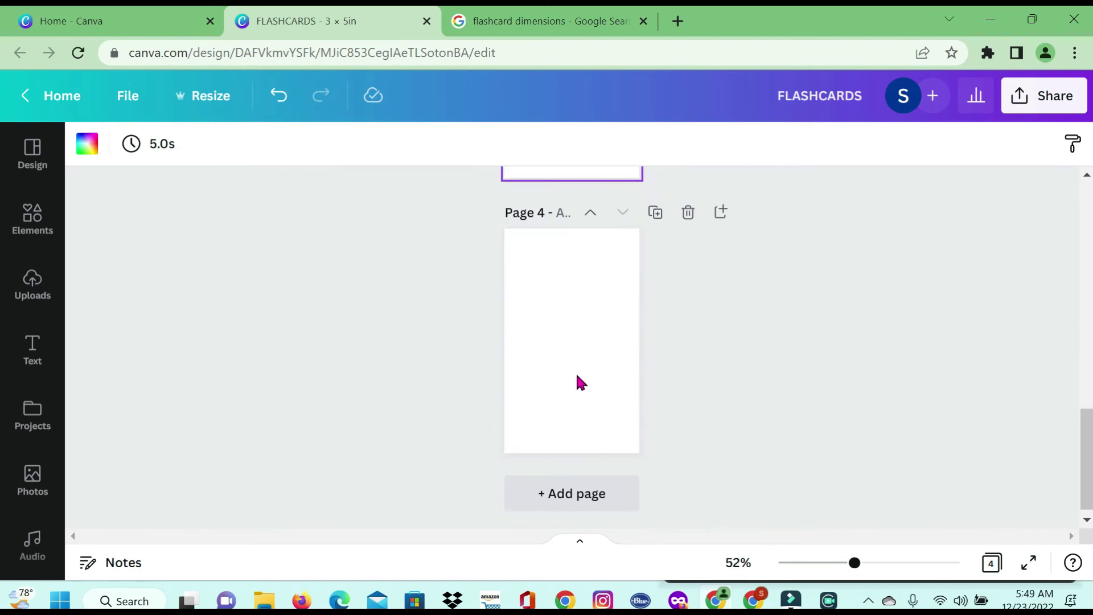
left_click(688, 203)
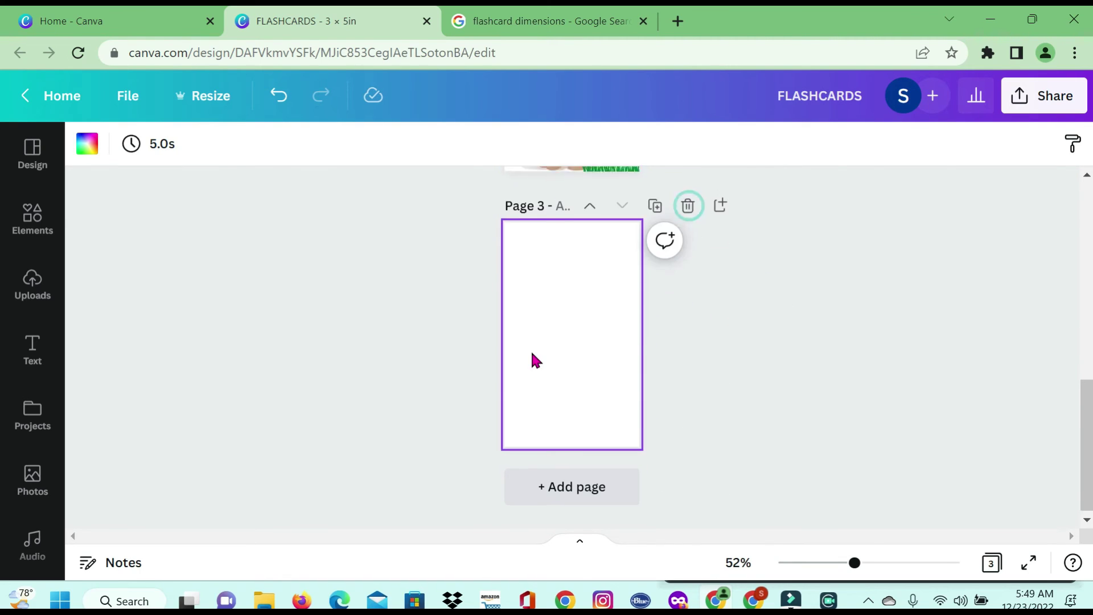
- Replace the element search term with "GRASS" and run the search for page 3
scroll(555, 375, "down", 2)
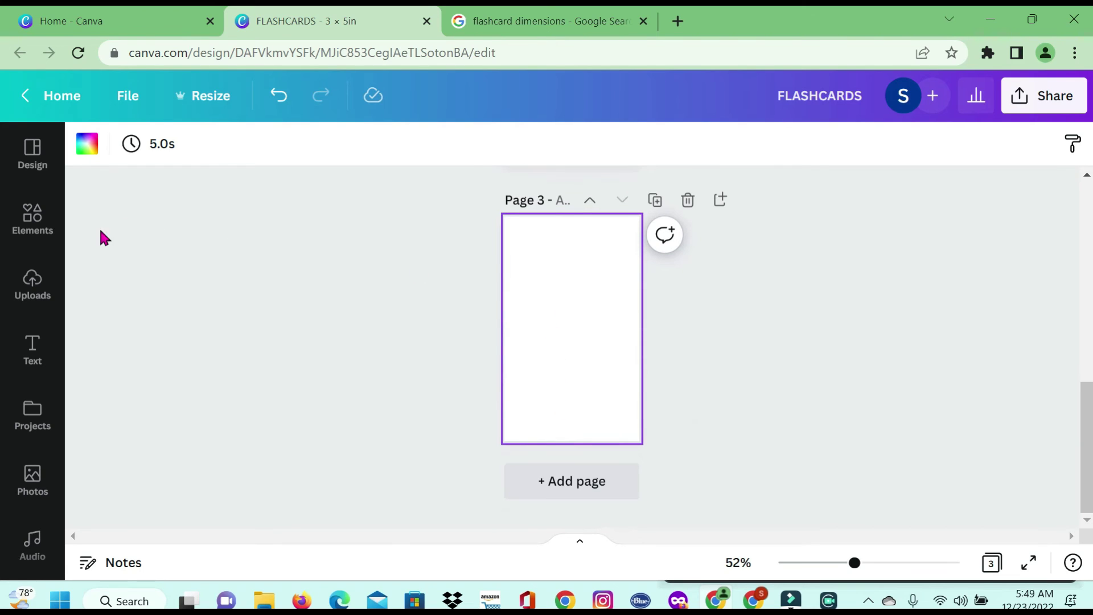
left_click(23, 224)
left_click(161, 154)
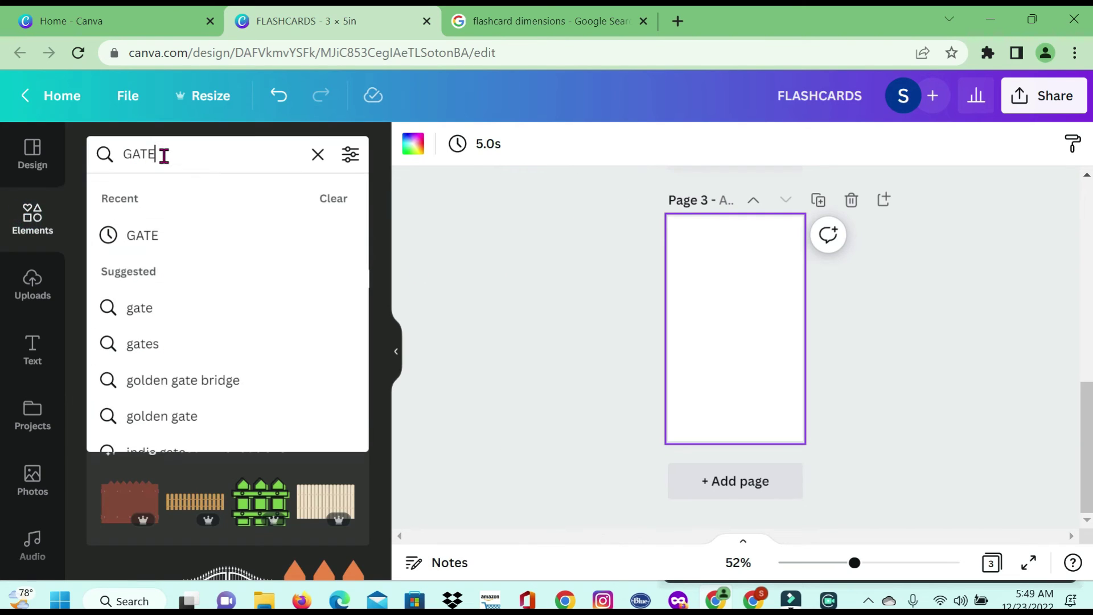
left_click_drag(163, 154, 94, 153)
type("GRASS")
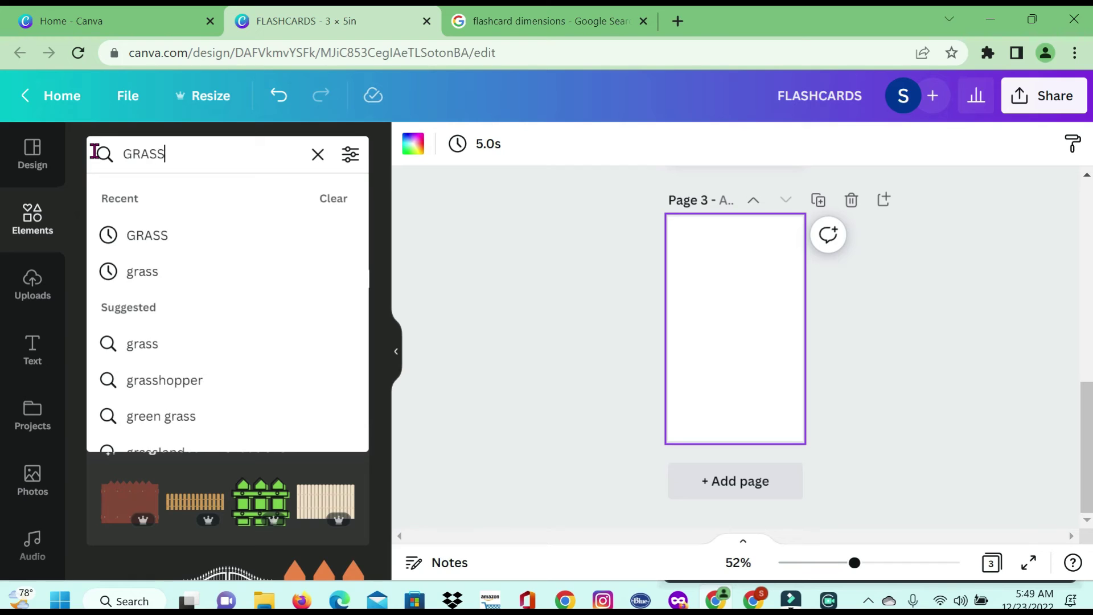
key("Return")
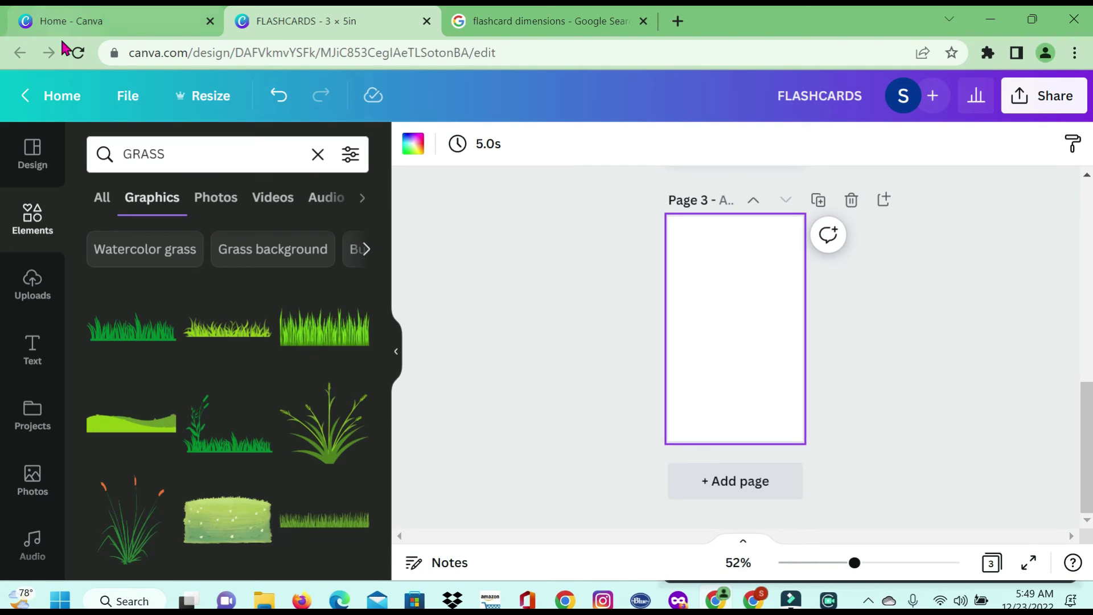
- Place the green grass graphic with a tall leafy stem in page 3's lower left corner and duplicate it
left_click(222, 450)
left_click_drag(737, 340, 757, 381)
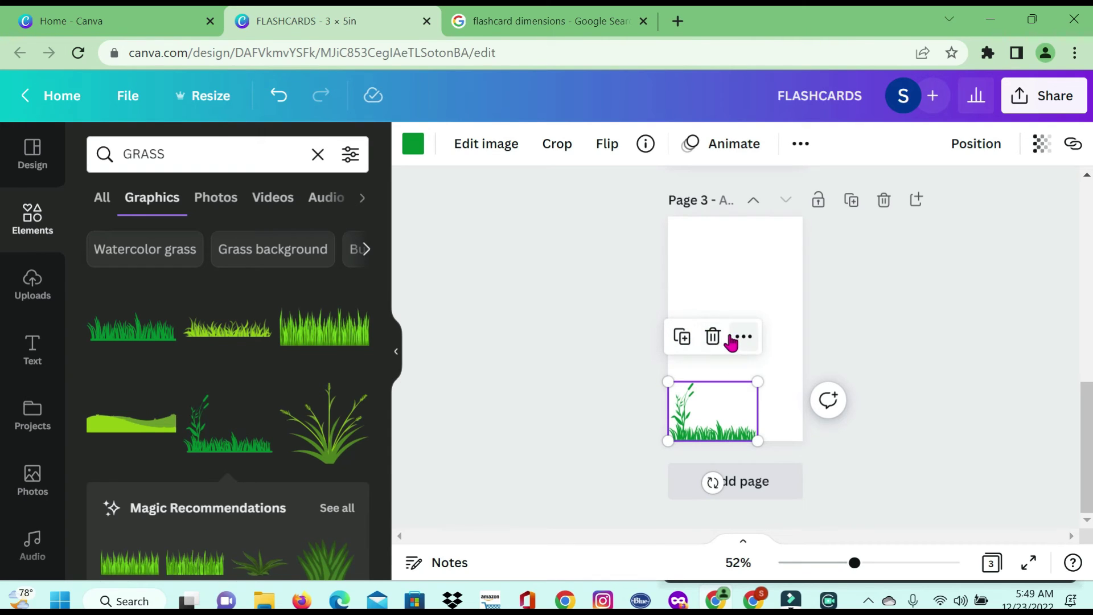
left_click(682, 339)
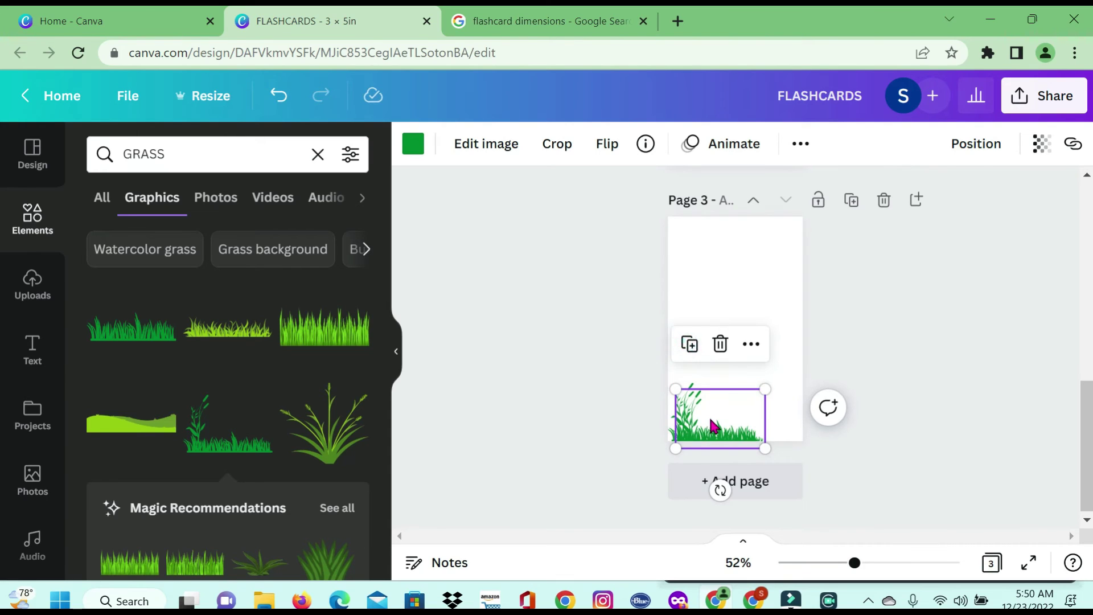
- Move the duplicate grass graphic to page 3's lower right corner and flip it horizontally
left_click_drag(762, 418, 765, 416)
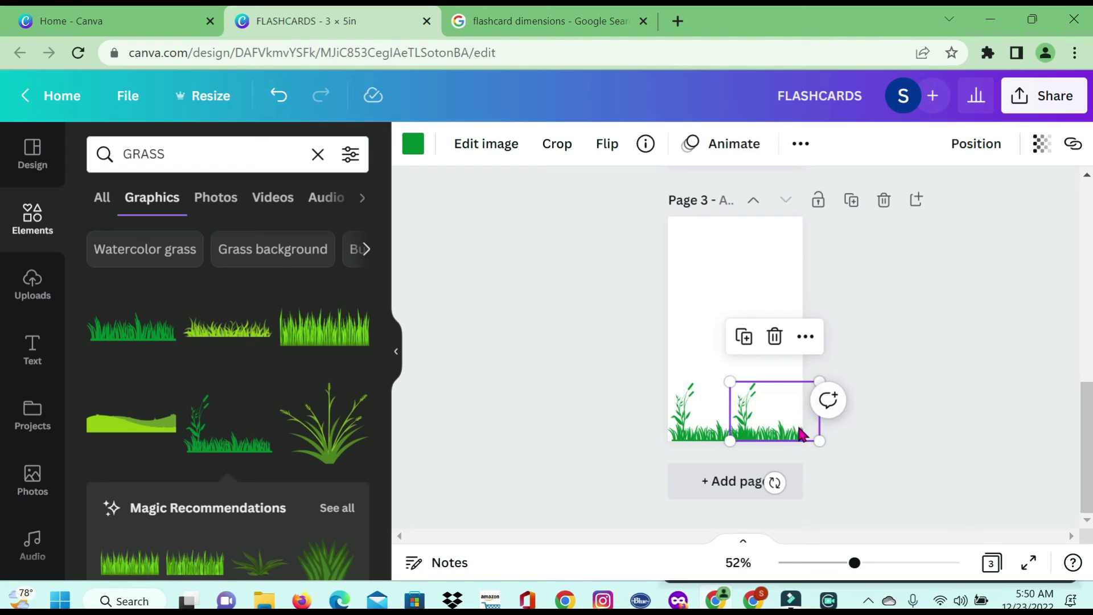
left_click(608, 148)
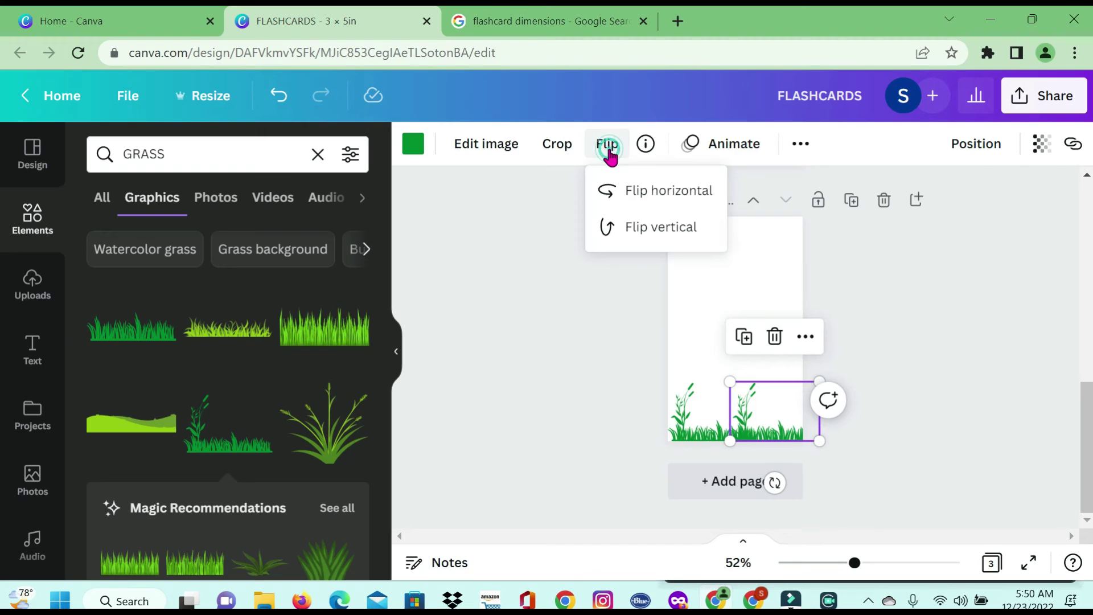
left_click(631, 193)
- Shrink and align the two mirrored grass graphics so they fit along page 3's bottom edge
left_click_drag(777, 413, 700, 444)
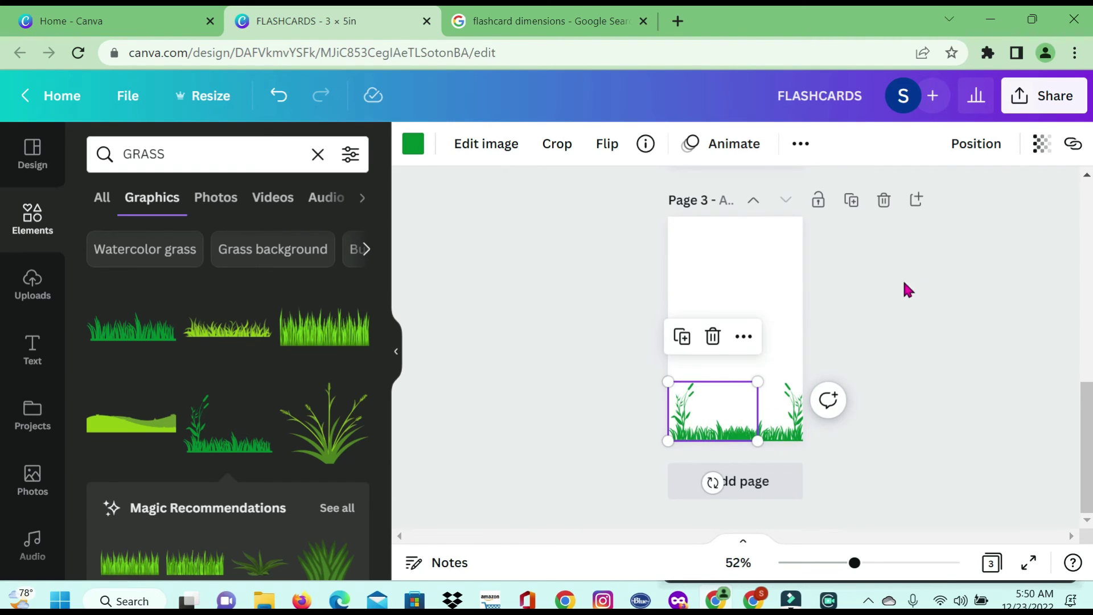
left_click(778, 424)
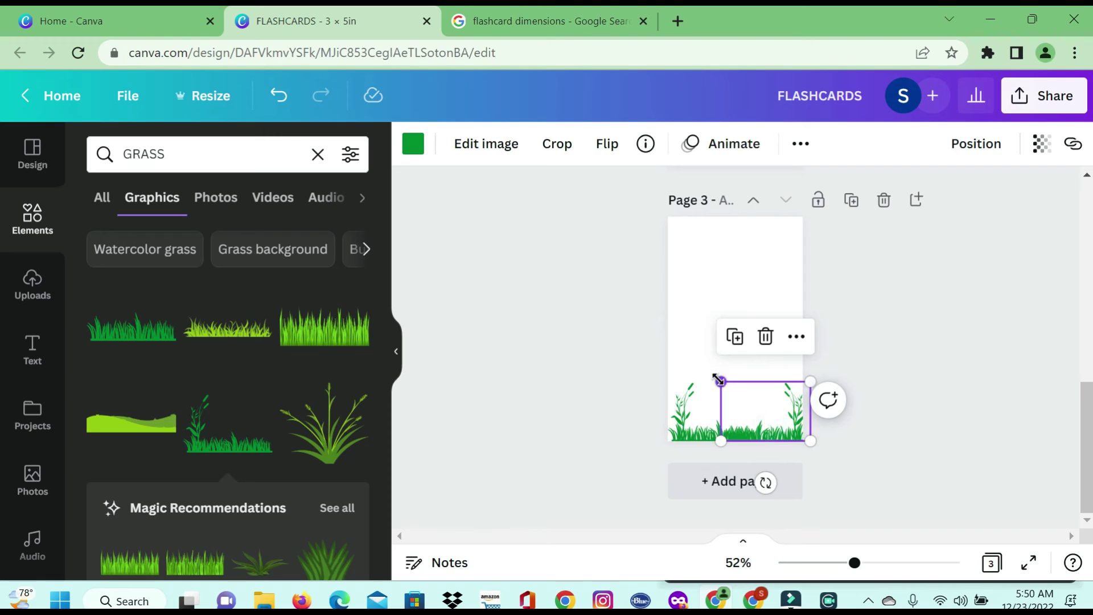
mouse_move(720, 381)
left_mouse_down()
mouse_move(727, 391)
mouse_move(698, 387)
mouse_move(764, 387)
mouse_move(739, 386)
left_mouse_up()
left_click(767, 244)
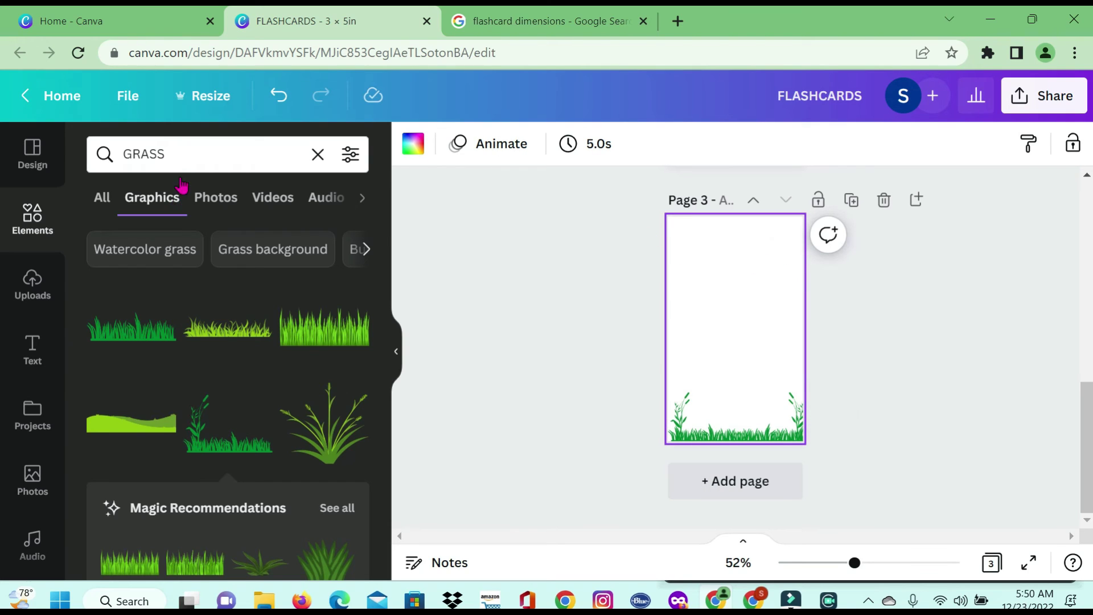
- Replace the element search term with "HORSE" and run the search
left_click(163, 152)
left_click_drag(164, 153, 108, 147)
type("HORSE")
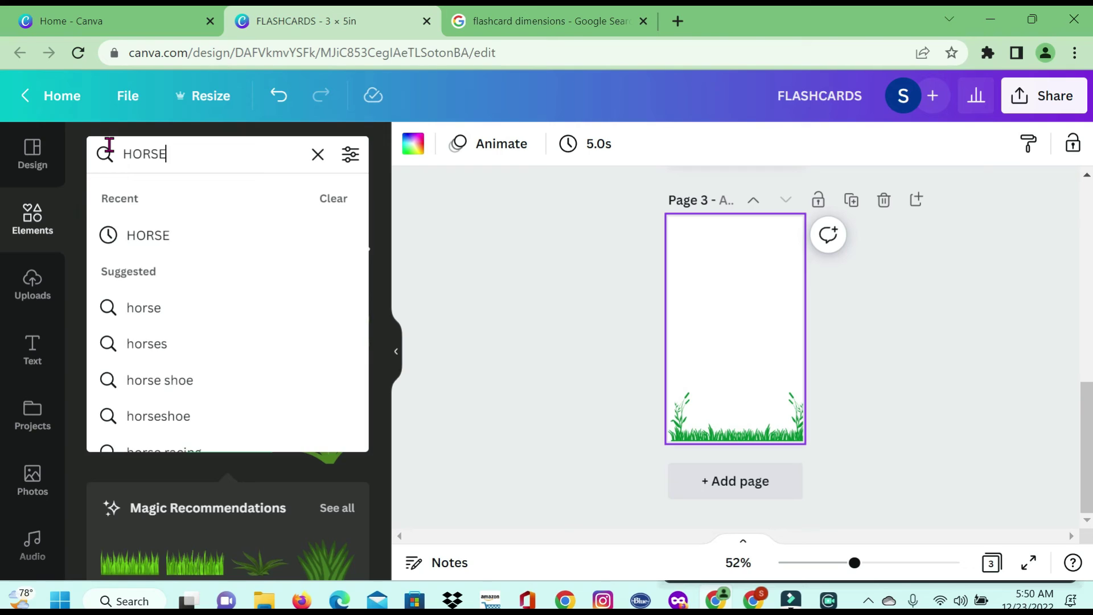
key("Return")
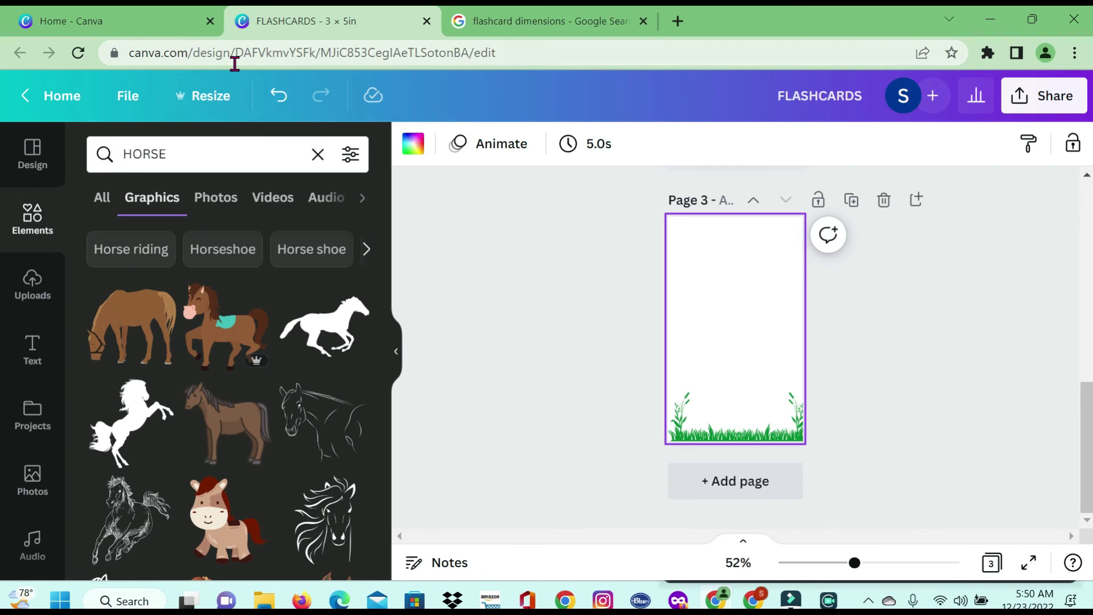
- Add the brown grazing horse graphic to page 3, scale it down slightly and stand it on the grass
left_click(129, 345)
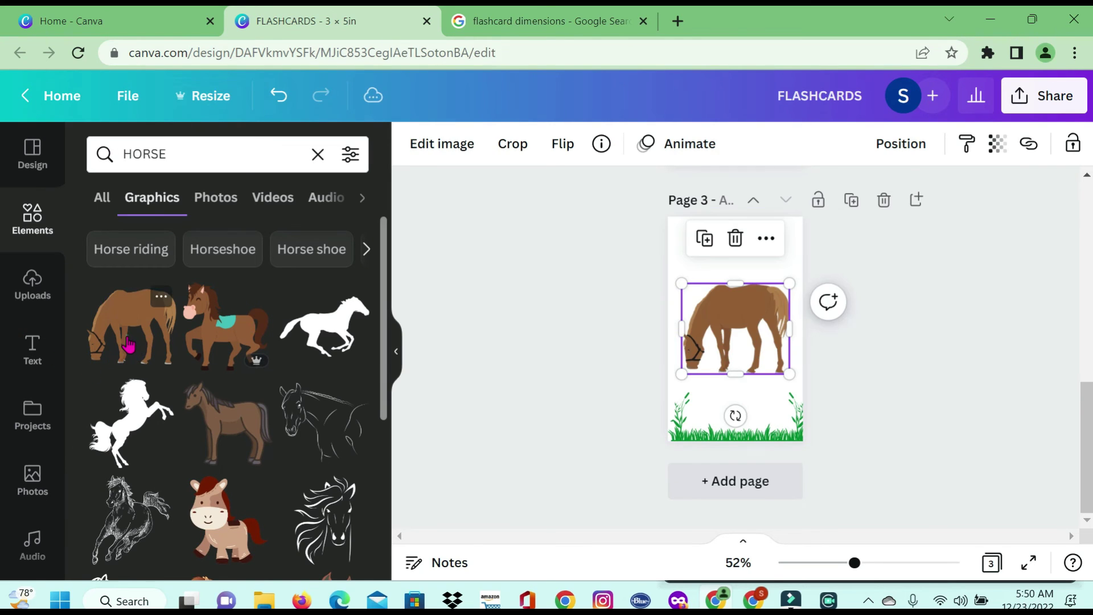
left_click_drag(767, 348, 754, 408)
left_click_drag(776, 350, 738, 391)
left_click_drag(773, 359, 773, 313)
left_click(731, 231)
left_click(743, 367)
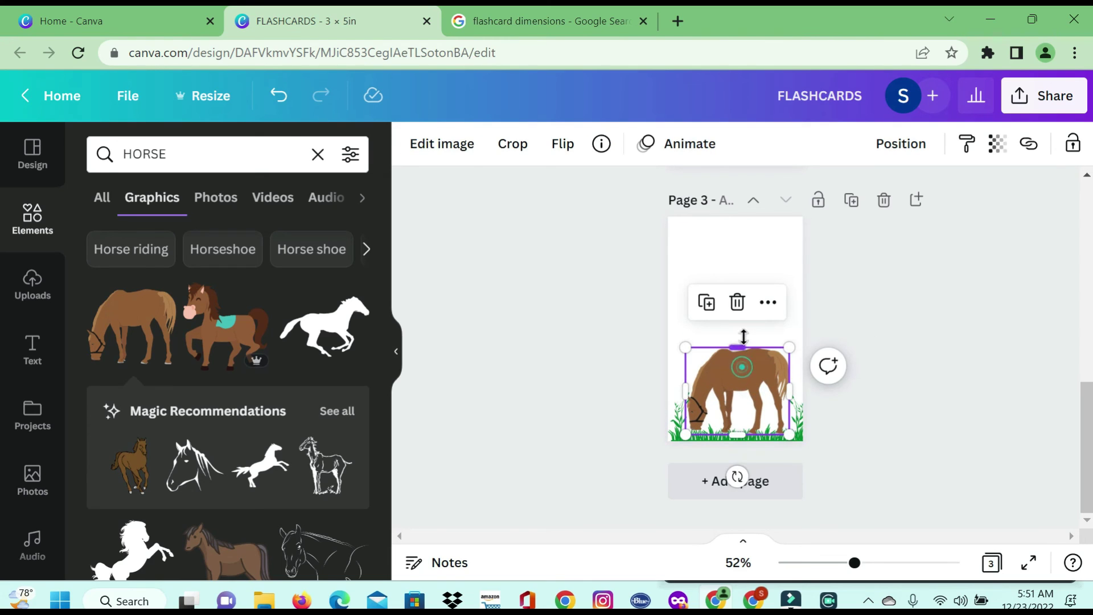
left_click(705, 247)
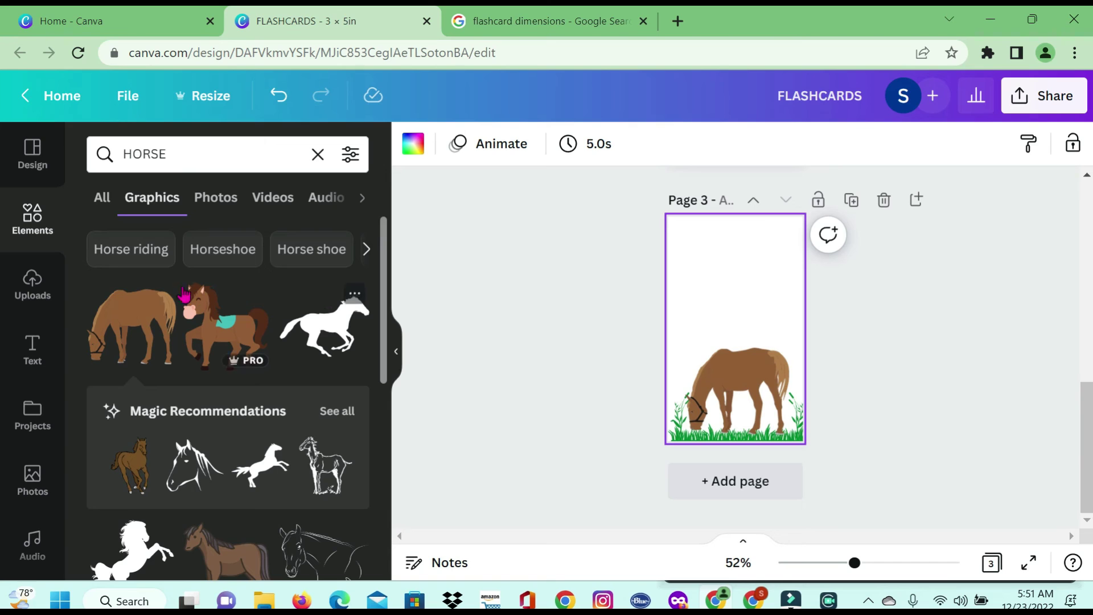
- Add an Anton heading reading "HORSE" above the horse, enlarged to size 56.6
left_click(32, 348)
left_click(171, 290)
type("HORSE")
left_click_drag(760, 291, 777, 318)
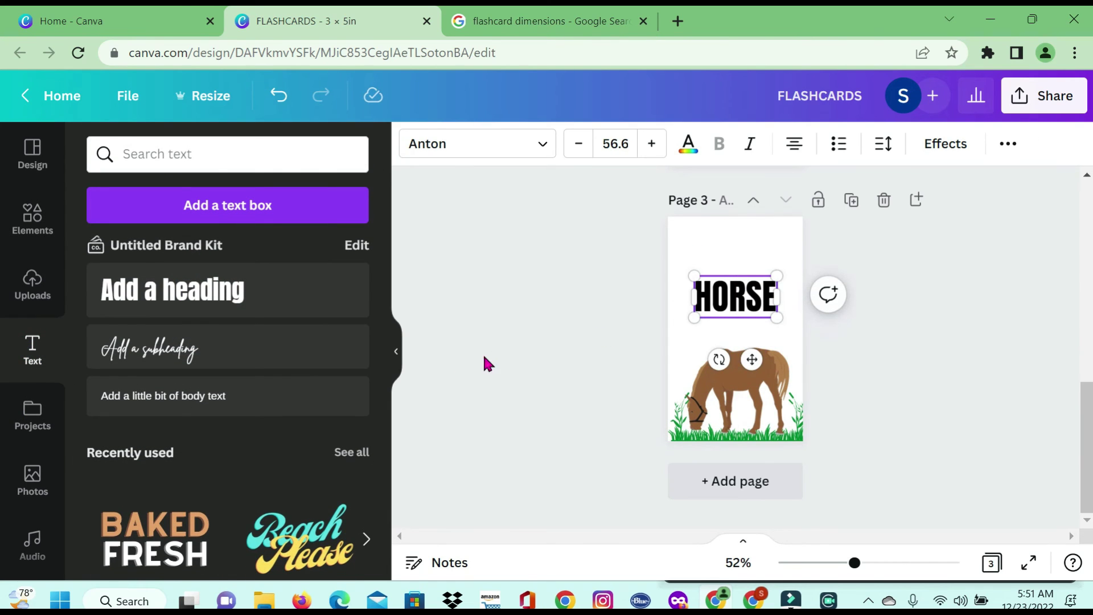
left_click(397, 355)
left_click(795, 369)
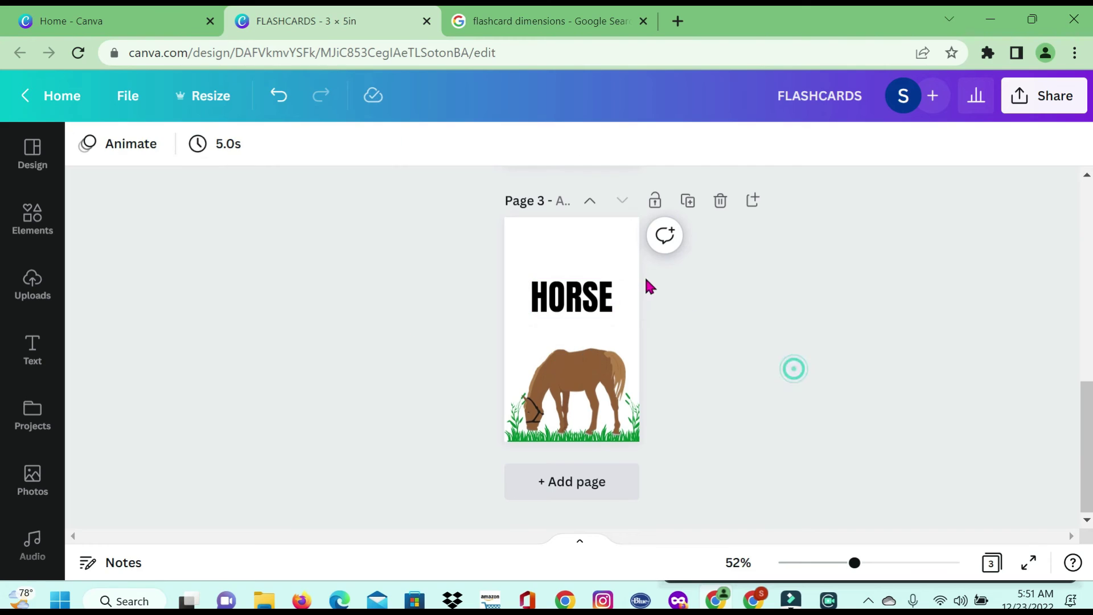
left_click(583, 294)
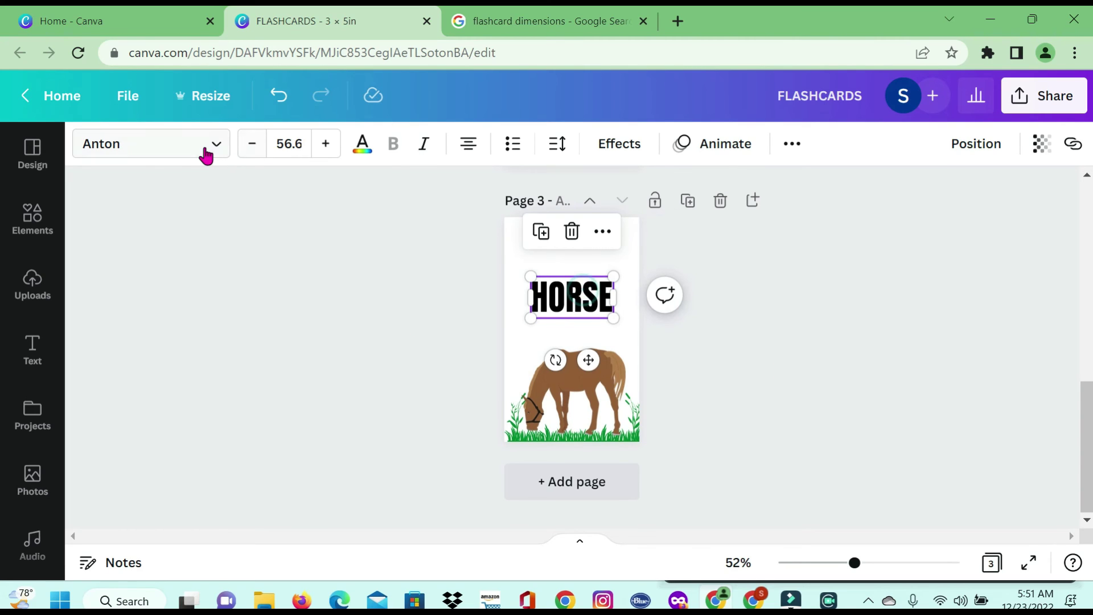
left_click(208, 149)
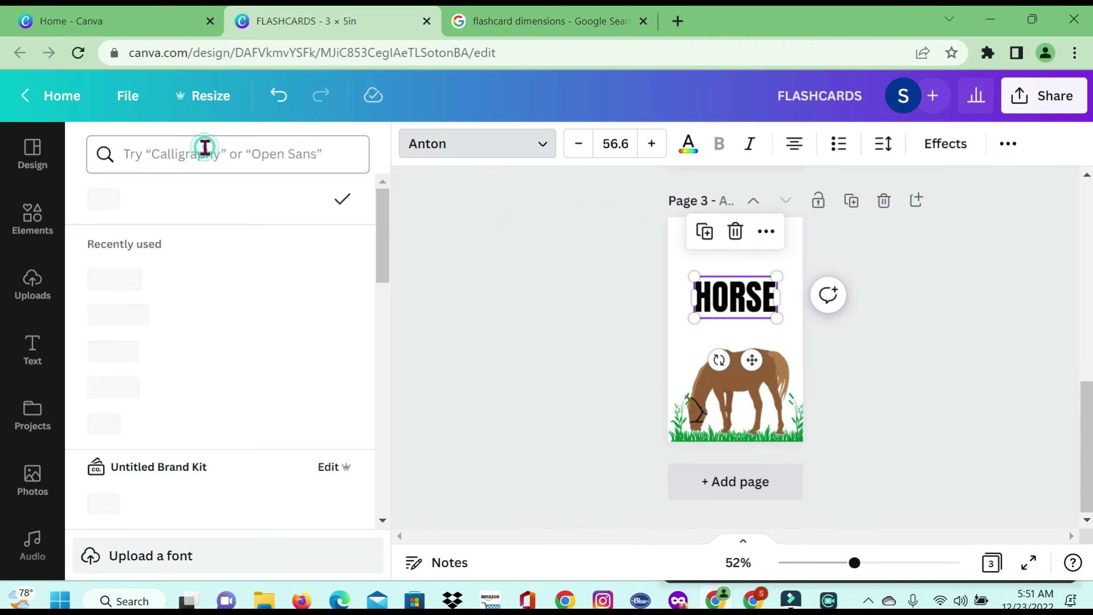
left_click(443, 283)
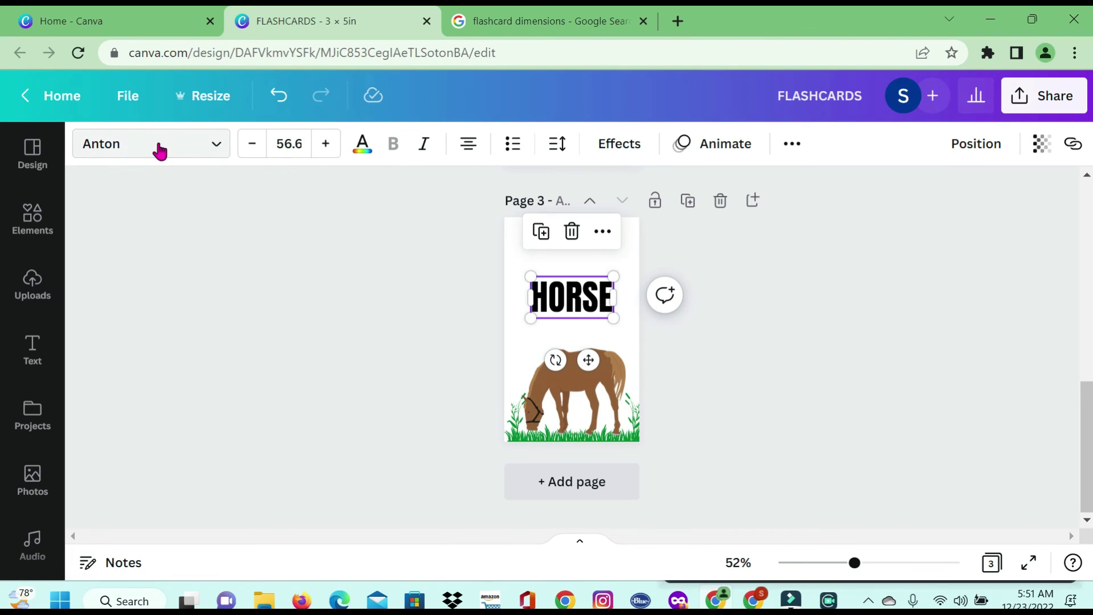
left_click(584, 301)
left_click(608, 252)
left_click(590, 312)
- Try League Gothic, Apricots, Kollektif, Gotu, Brittany and Arimo on the HORSE heading, then return it to Anton
left_click(215, 150)
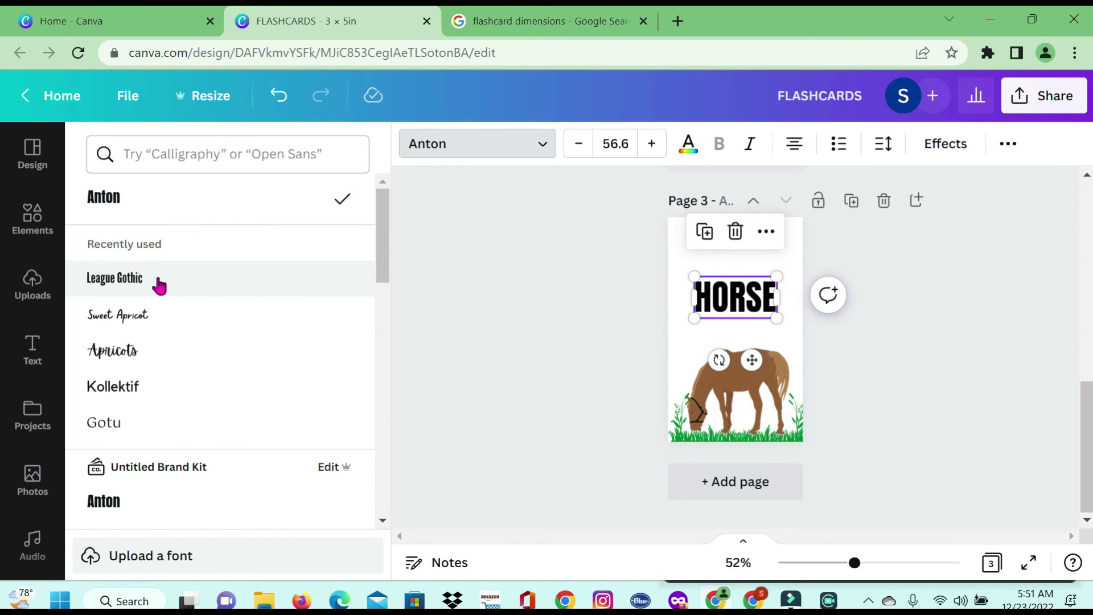
left_click(135, 281)
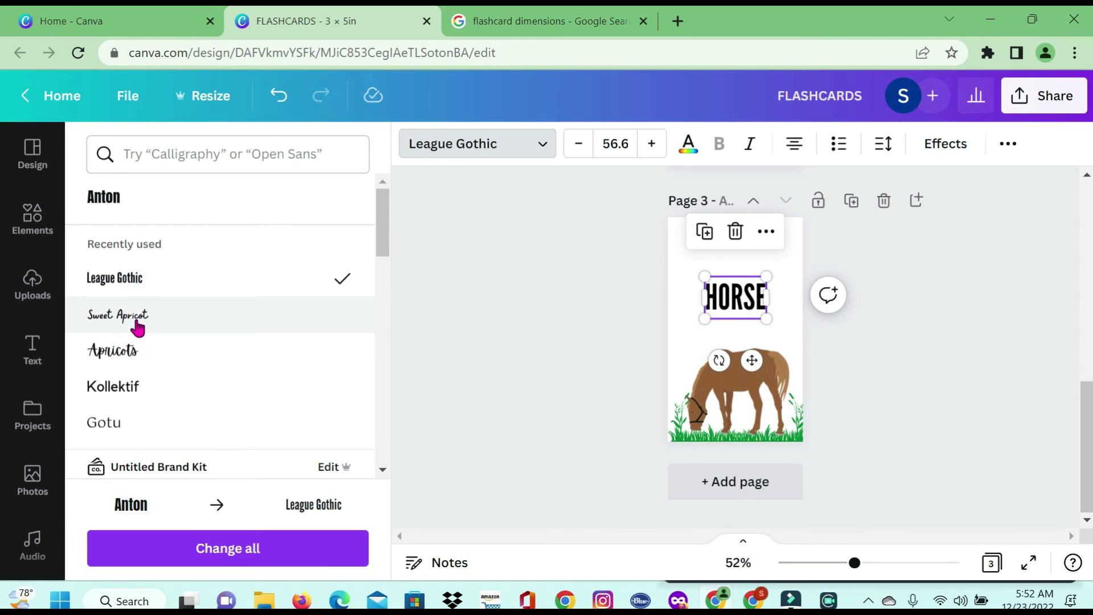
left_click(135, 357)
left_click(120, 386)
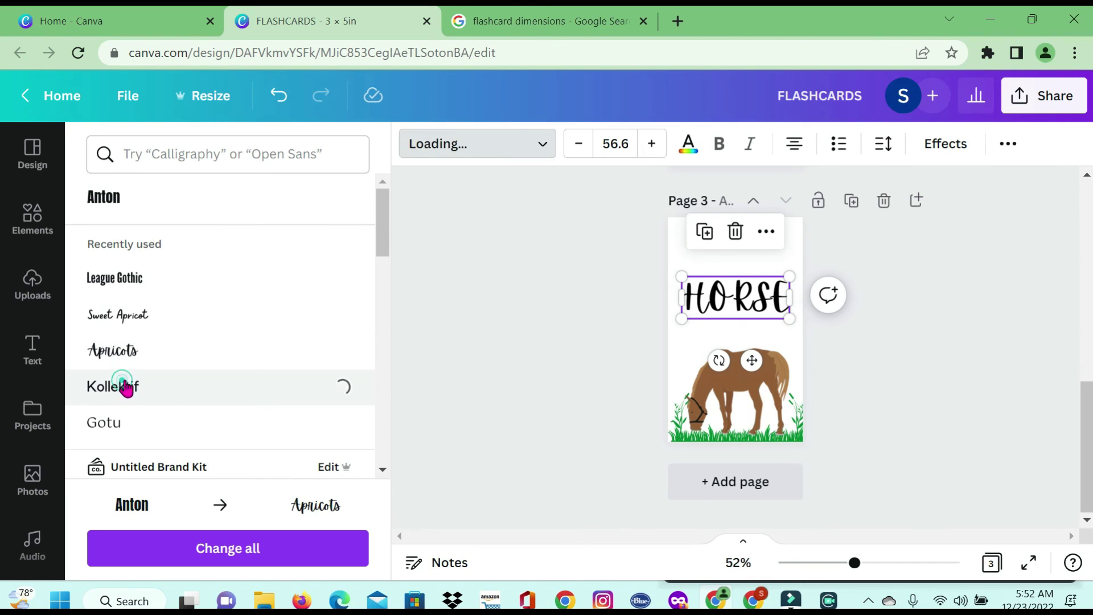
left_click(110, 422)
scroll(209, 372, "down", 4)
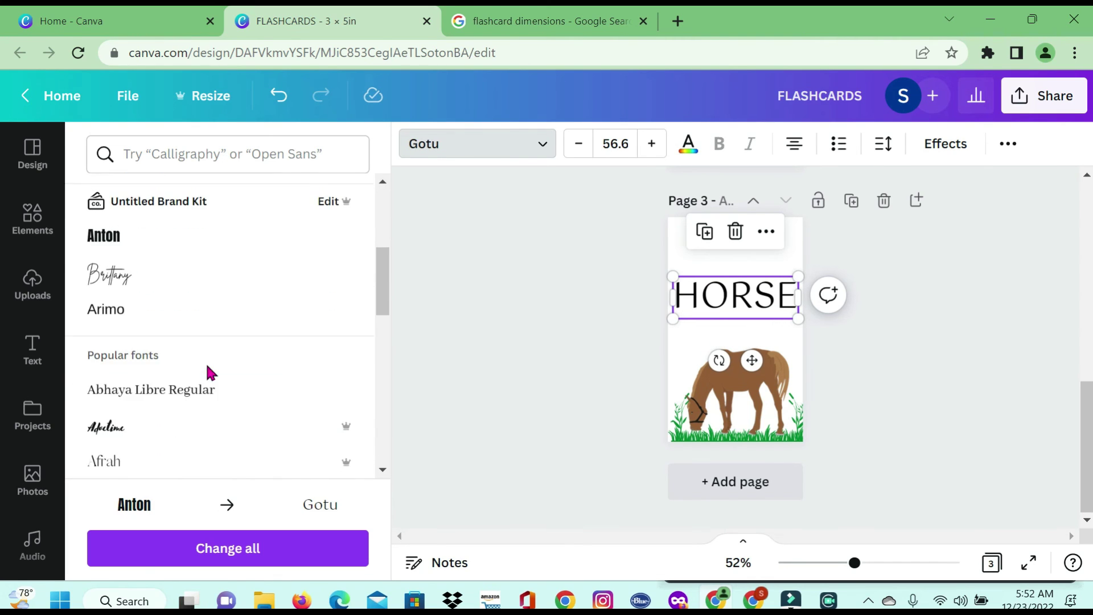
left_click(137, 286)
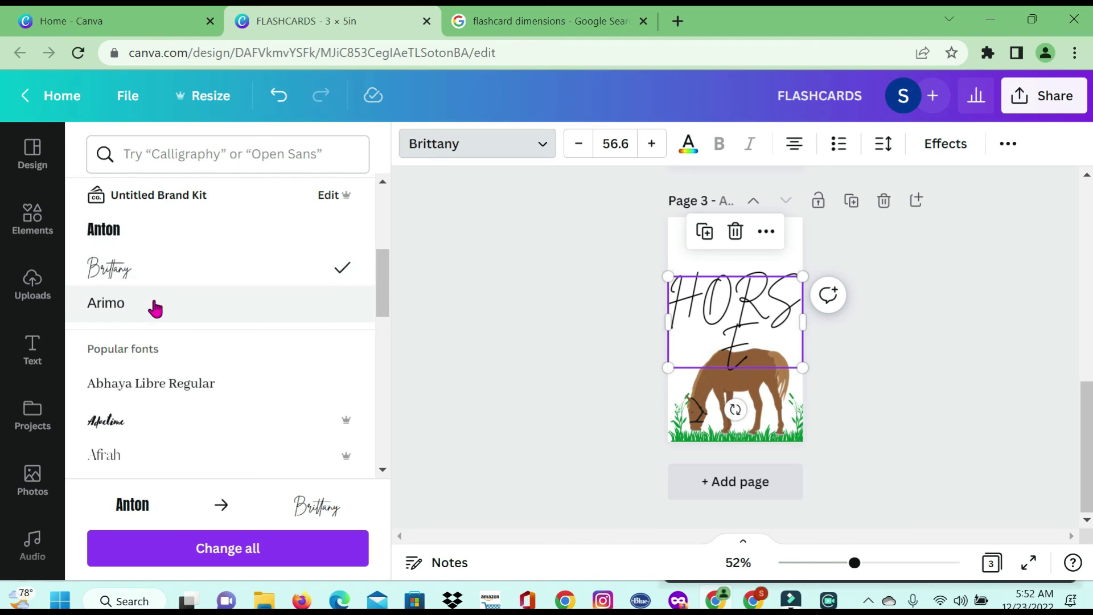
left_click(154, 303)
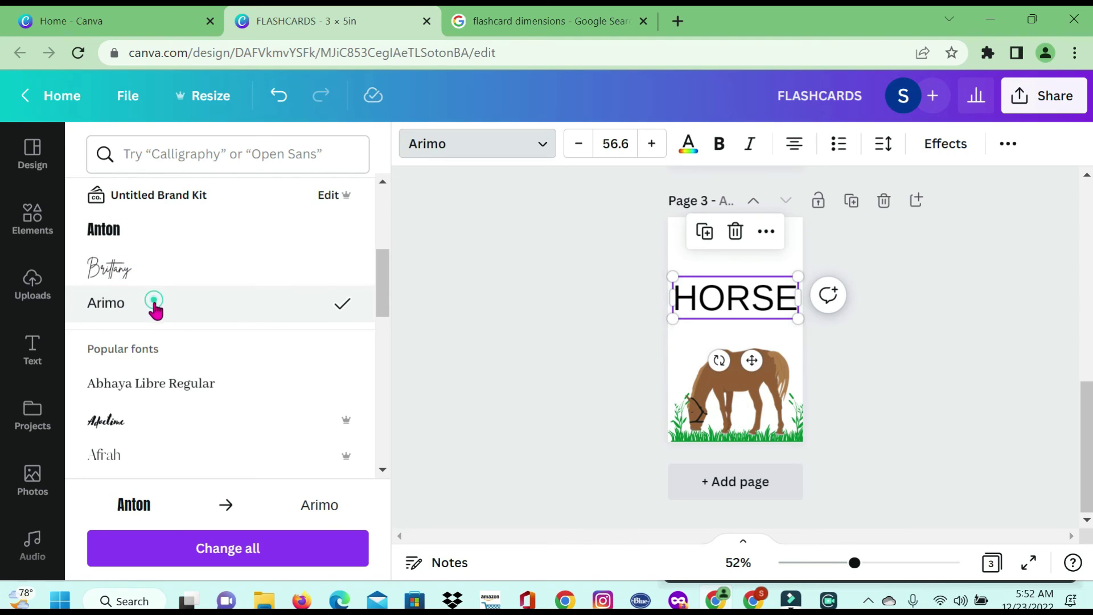
left_click(151, 230)
left_click(574, 283)
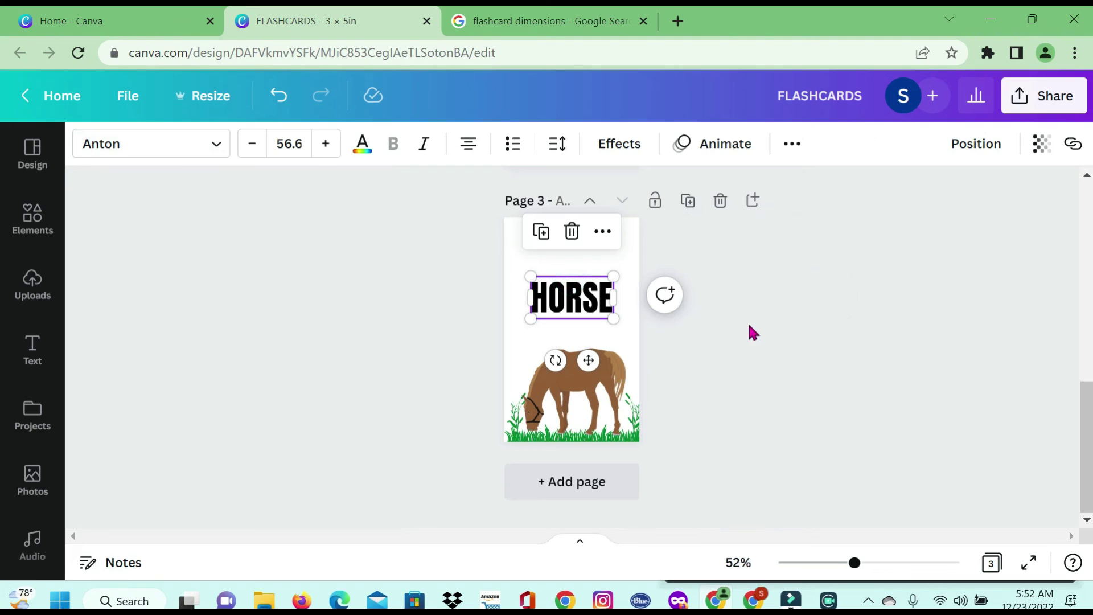
- Review the cat, rabbit and horse cards page by page and side by side in grid view
left_click(767, 345)
scroll(725, 346, "up", 6)
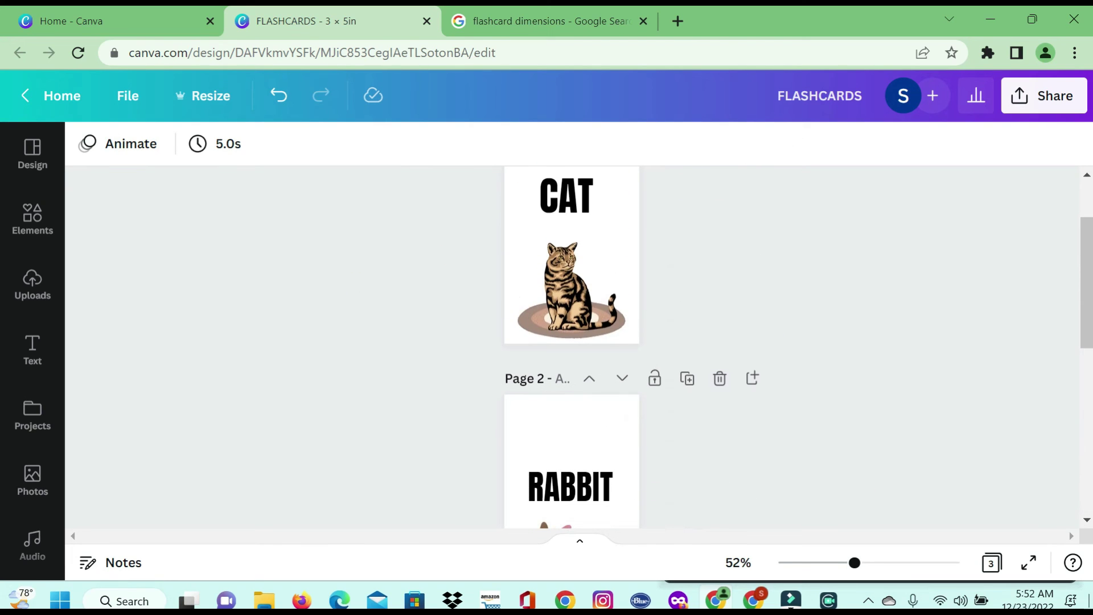
scroll(549, 300, "down", 6)
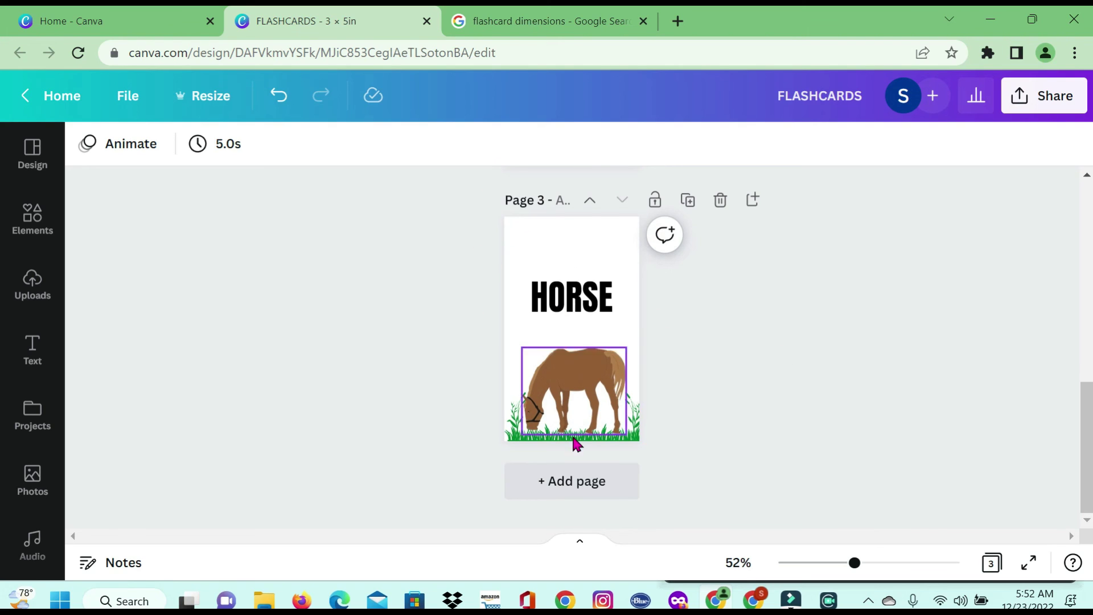
left_click(991, 564)
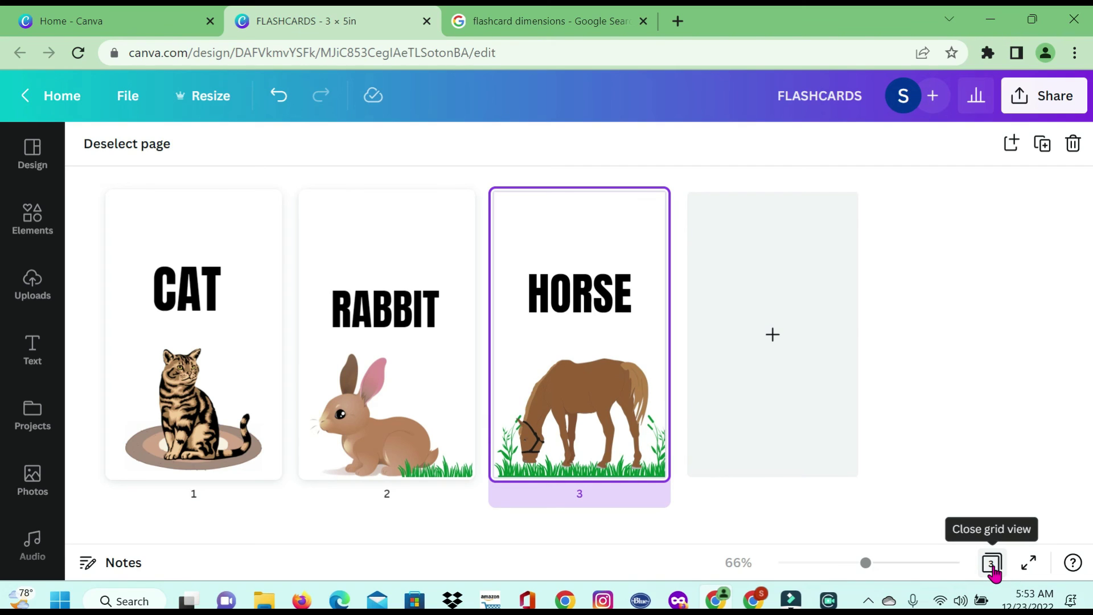
left_click(993, 567)
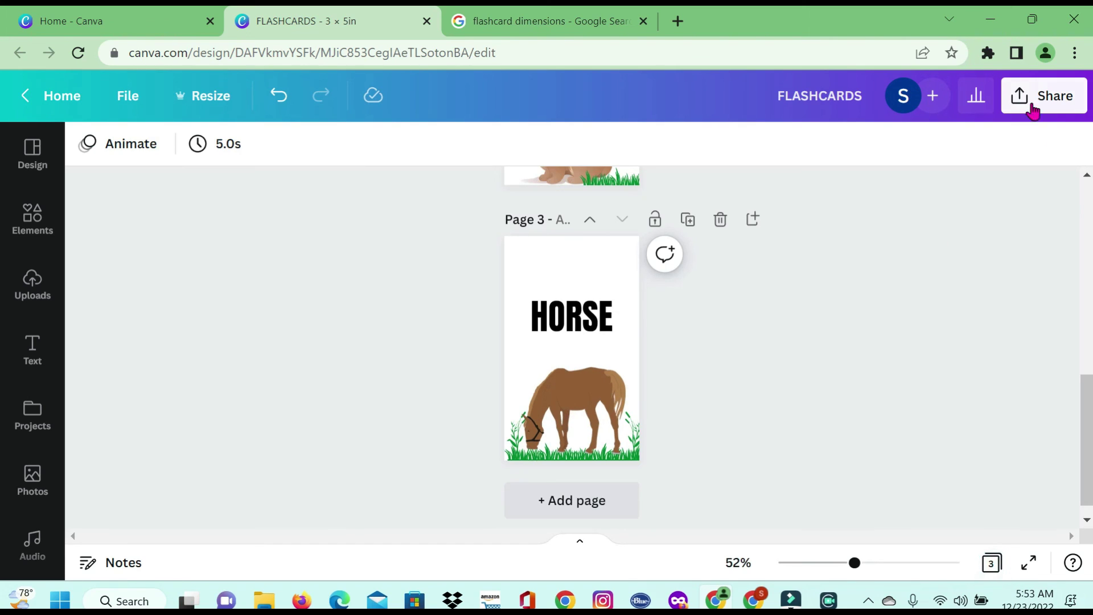
left_click(1049, 98)
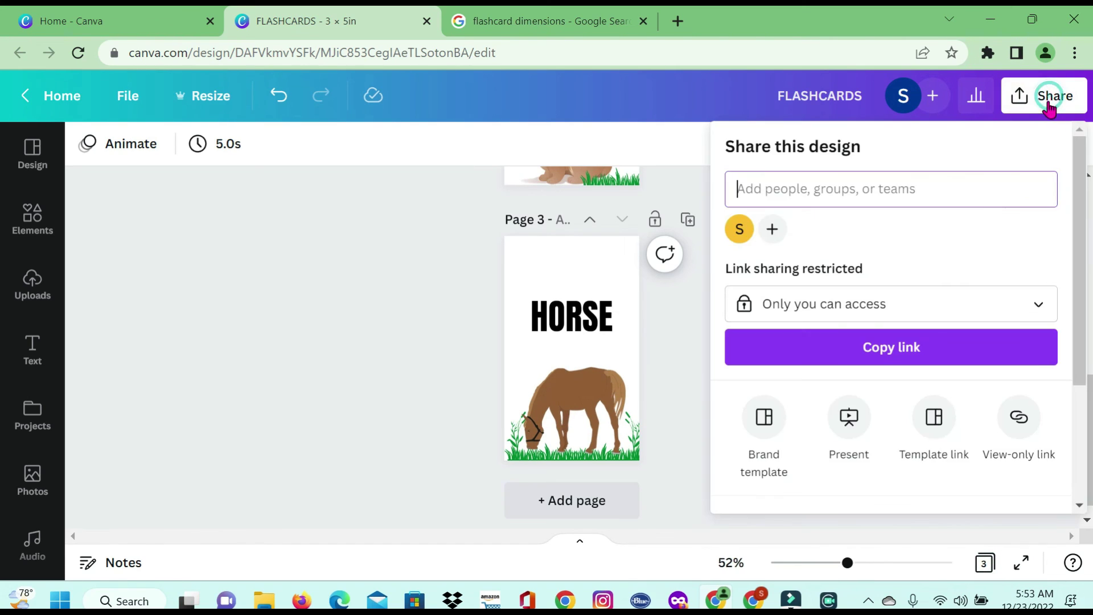
scroll(937, 282, "down", 3)
scroll(936, 280, "up", 3)
scroll(936, 278, "down", 3)
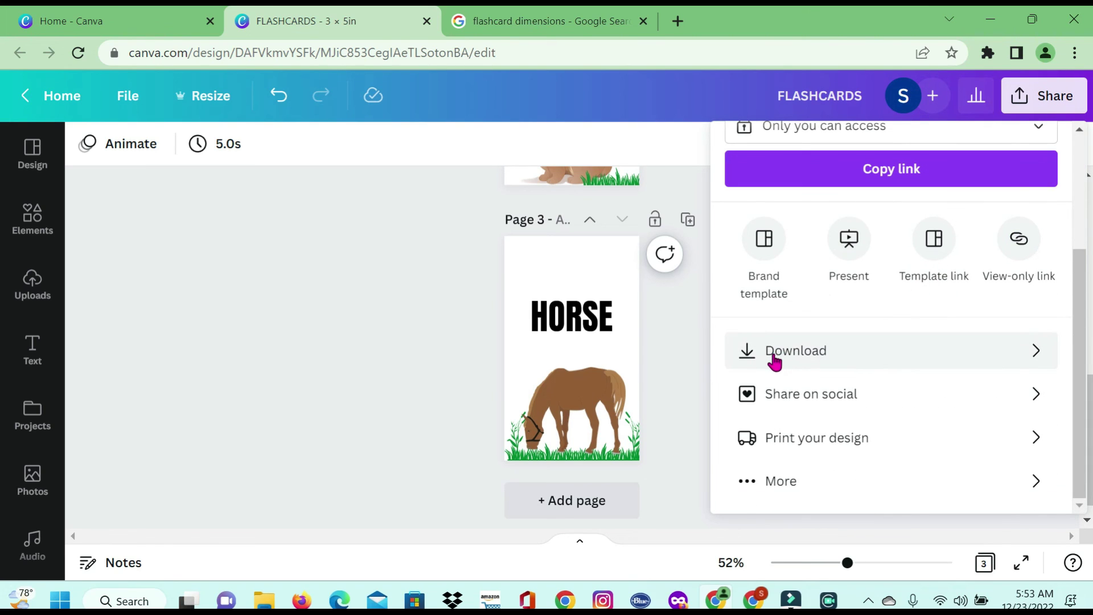
left_click(830, 359)
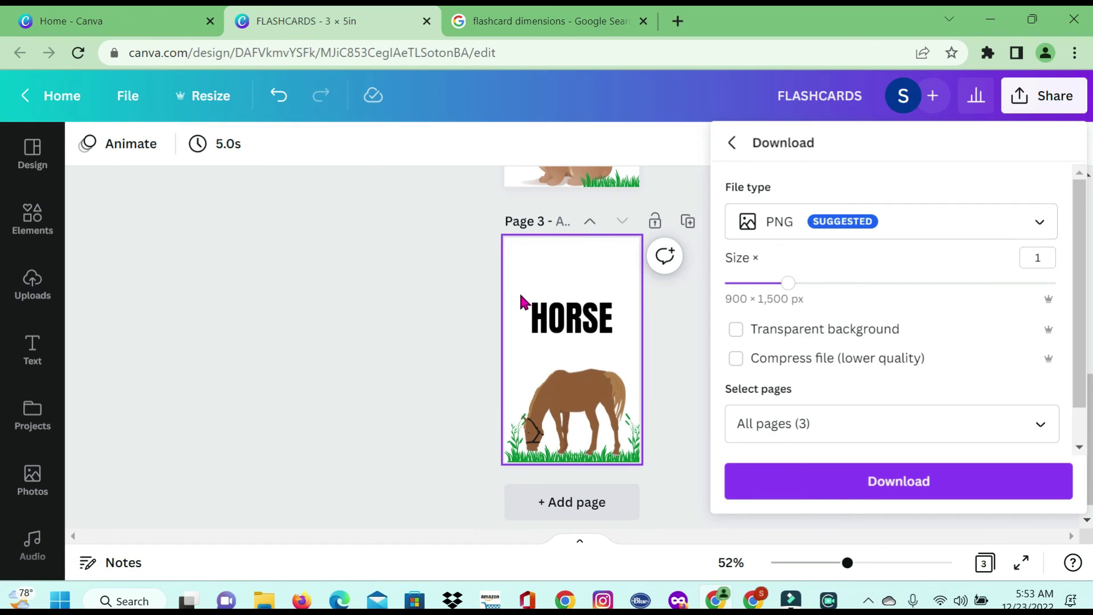
scroll(529, 296, "up", 6)
scroll(529, 296, "up", 2)
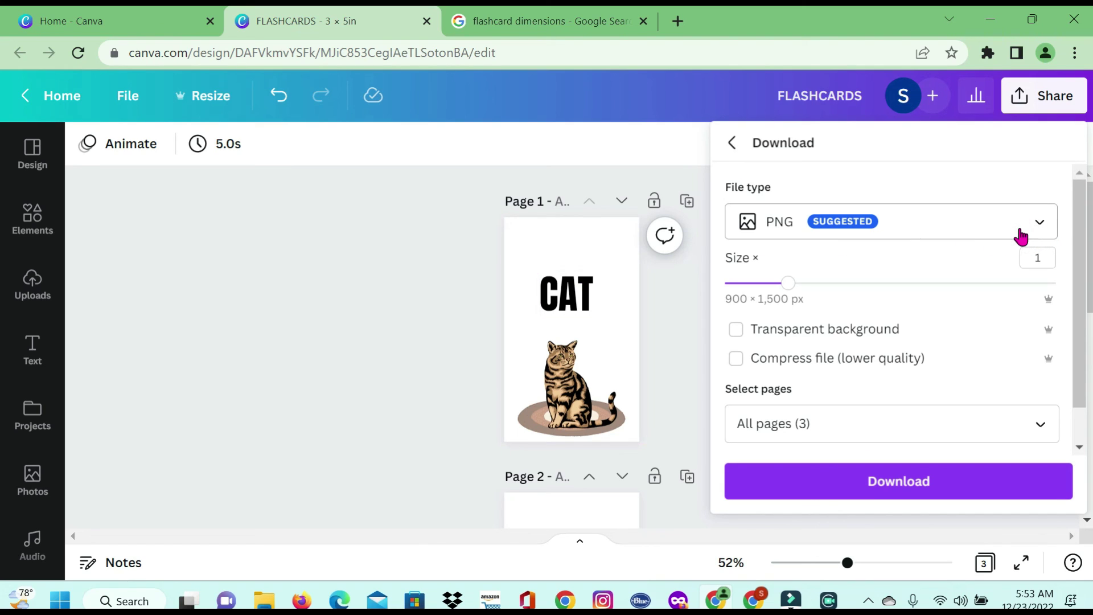
left_click(1043, 231)
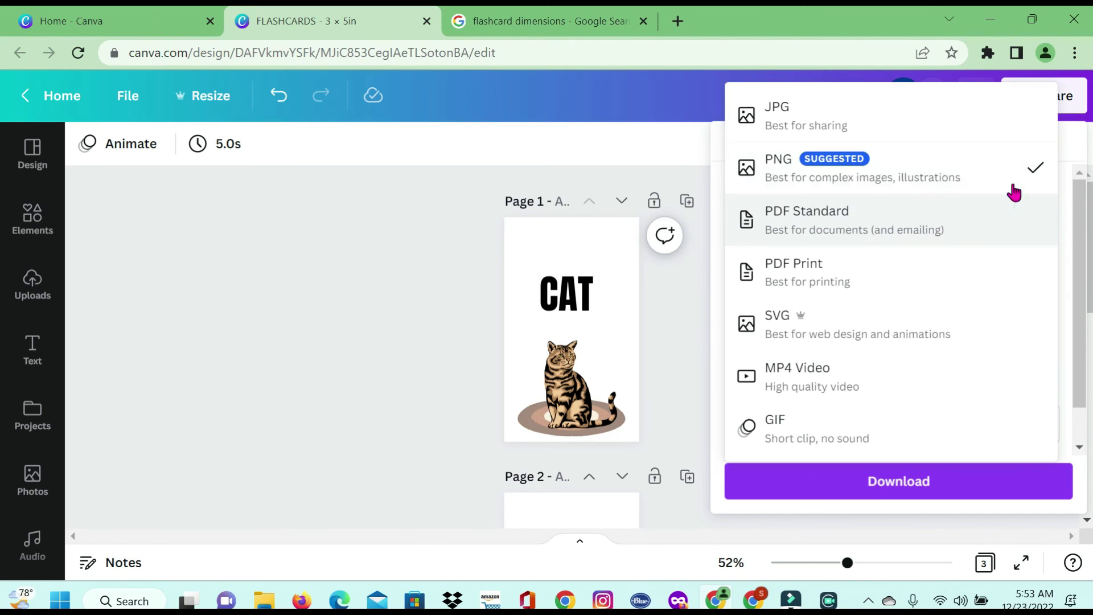
left_click(615, 161)
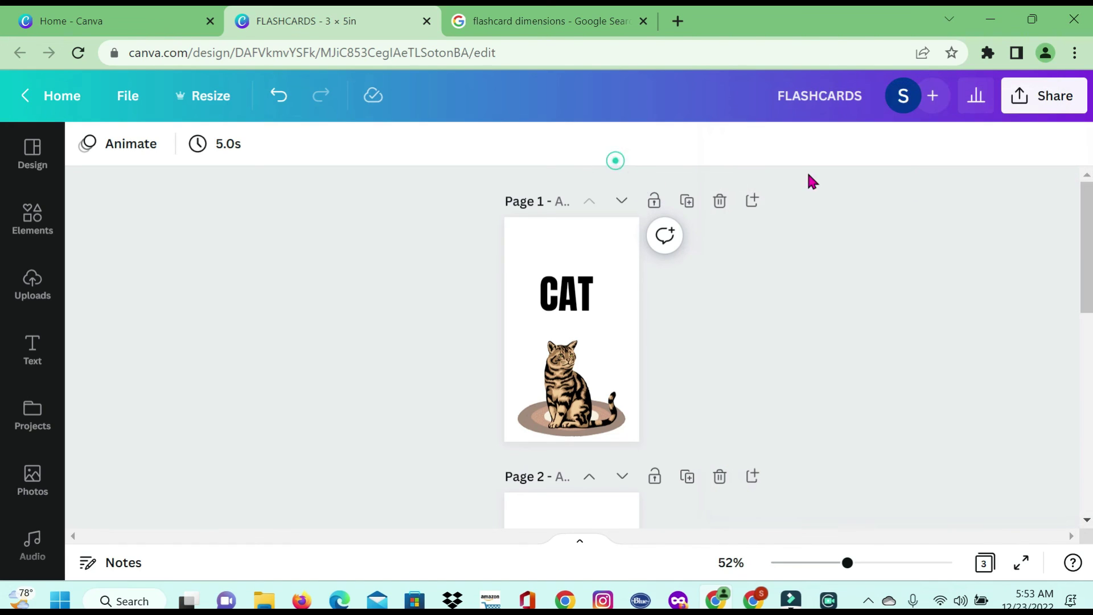
- Open the design's download settings and choose PDF Print as the file type
left_click(1047, 107)
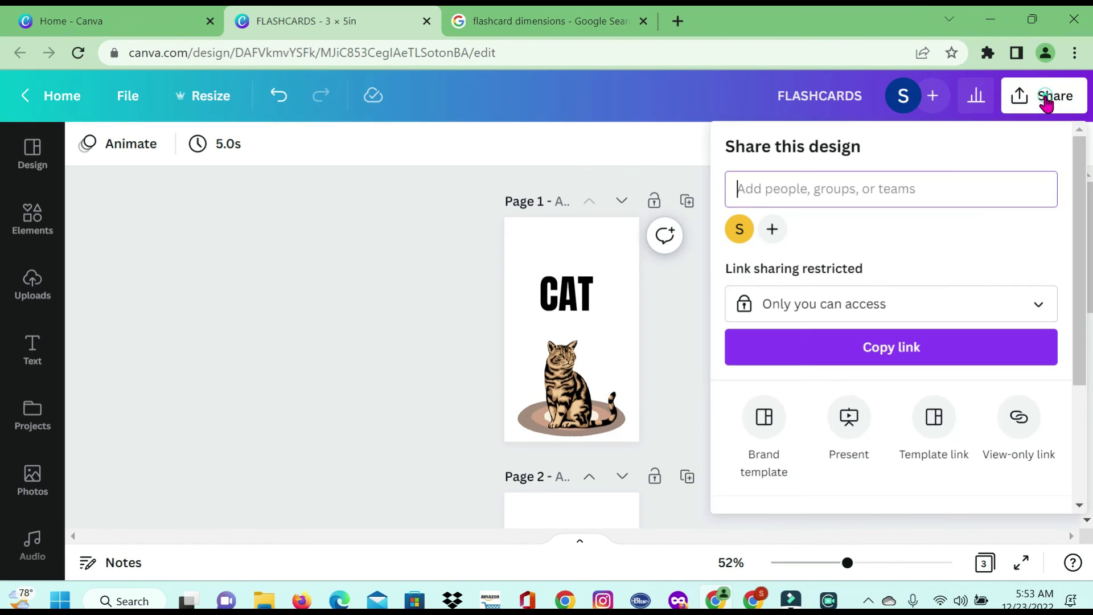
scroll(932, 335, "down", 3)
left_click(845, 350)
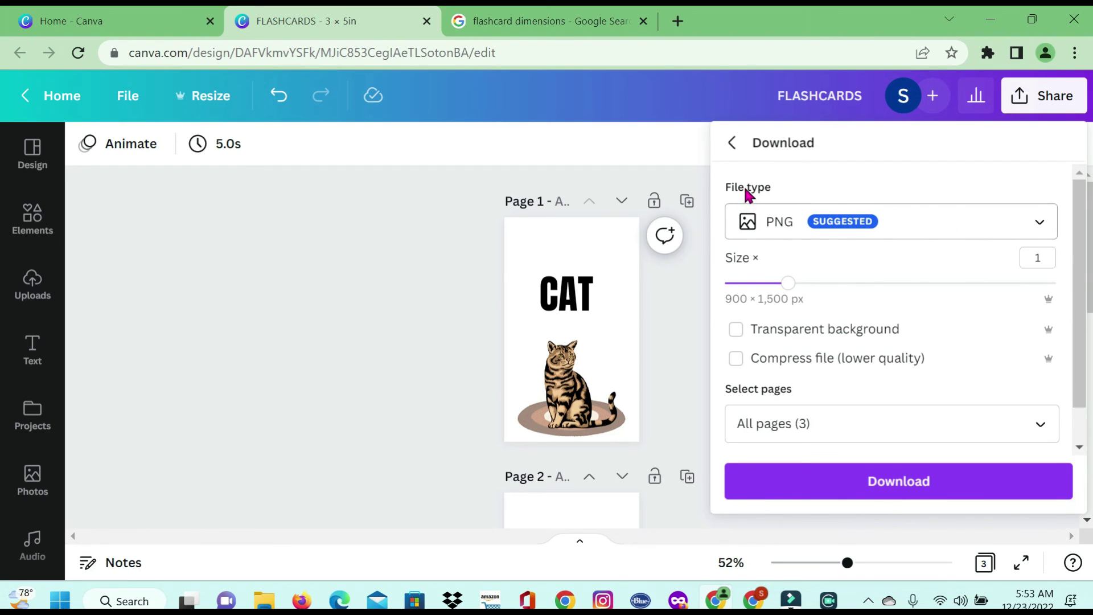
left_click(1036, 233)
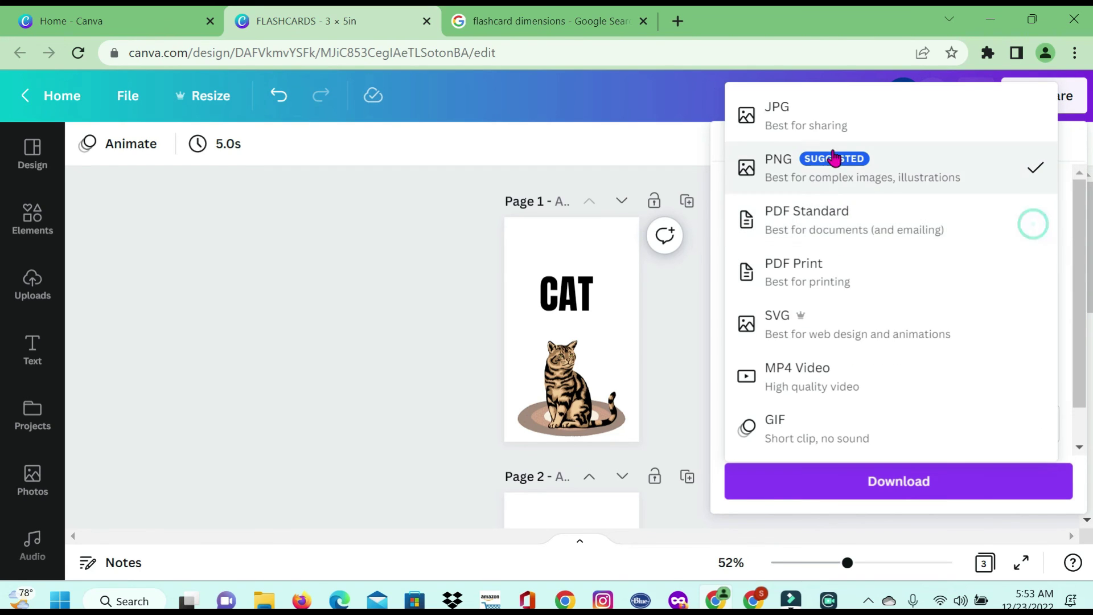
left_click(789, 273)
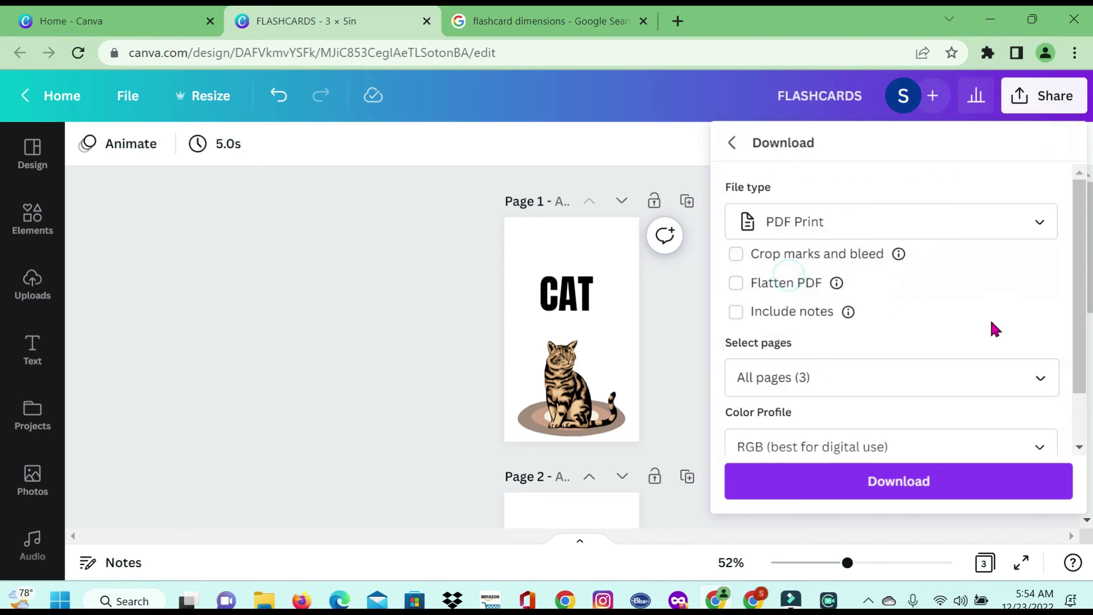
- Set the color profile to CMYK (best for professional printing) and download all pages
scroll(1008, 360, "down", 1)
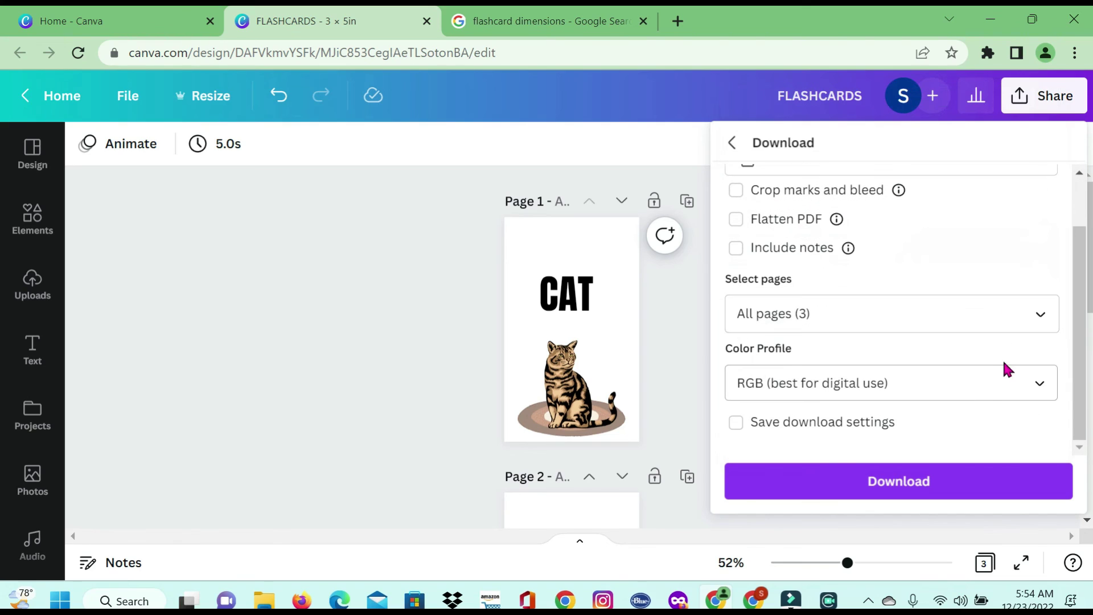
left_click(1035, 385)
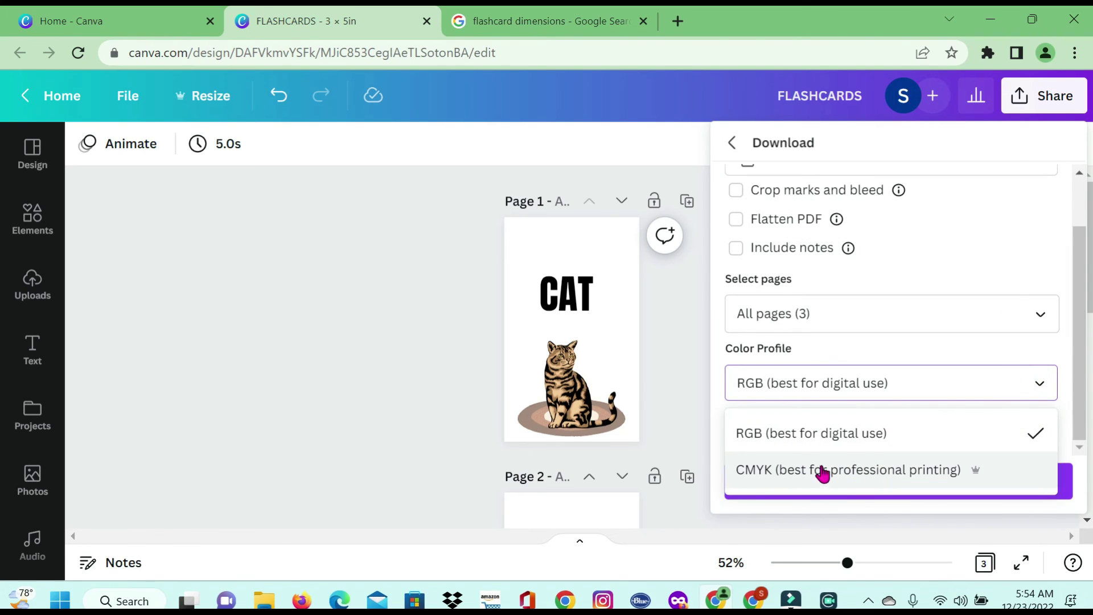
left_click(845, 470)
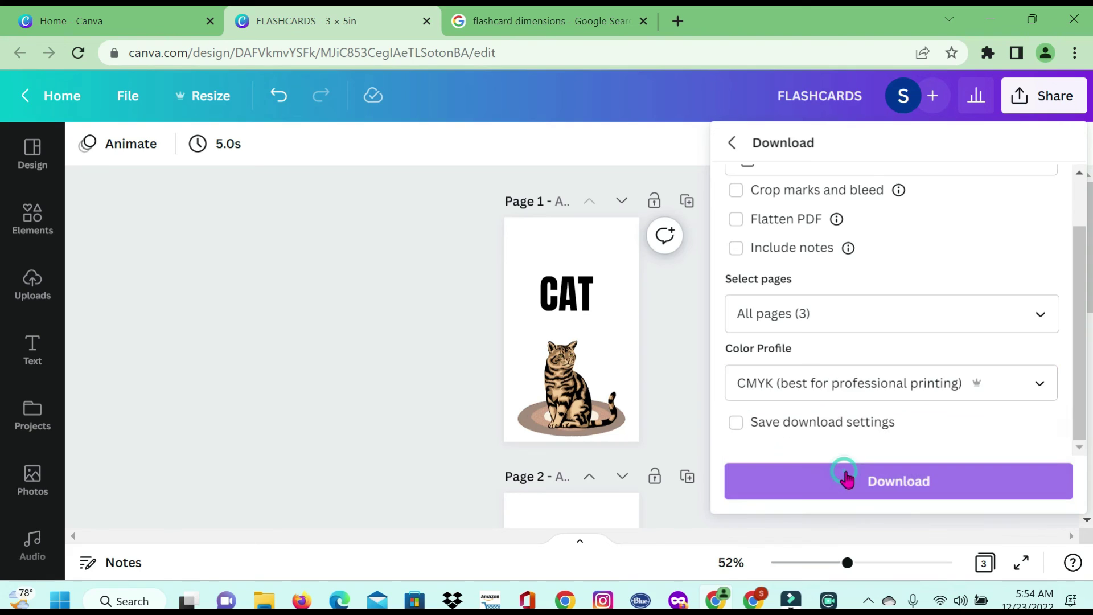
scroll(877, 197, "up", 1)
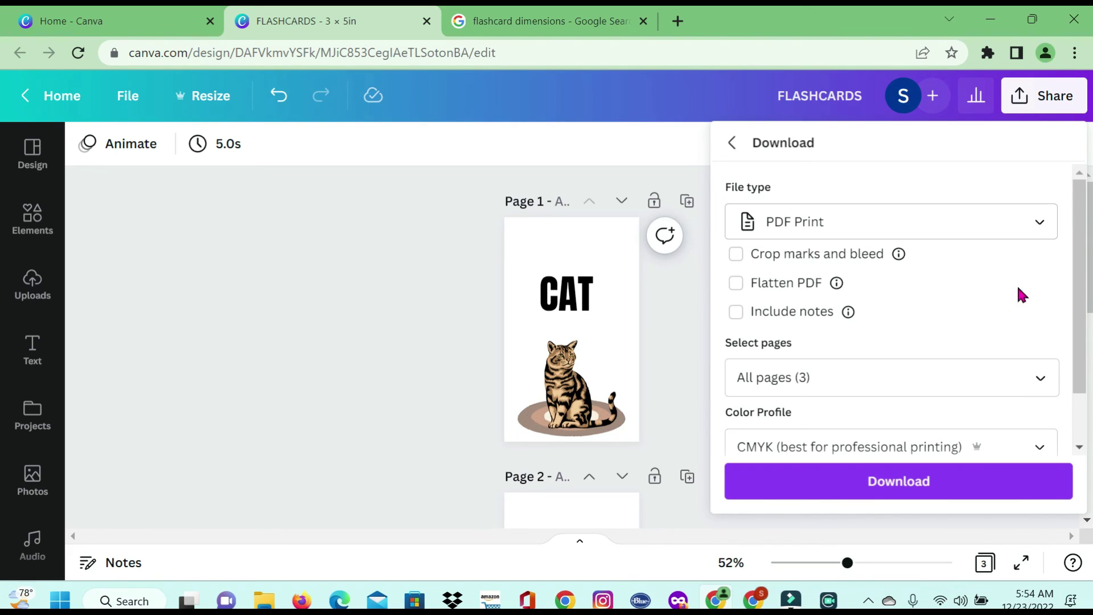
scroll(968, 416, "down", 1)
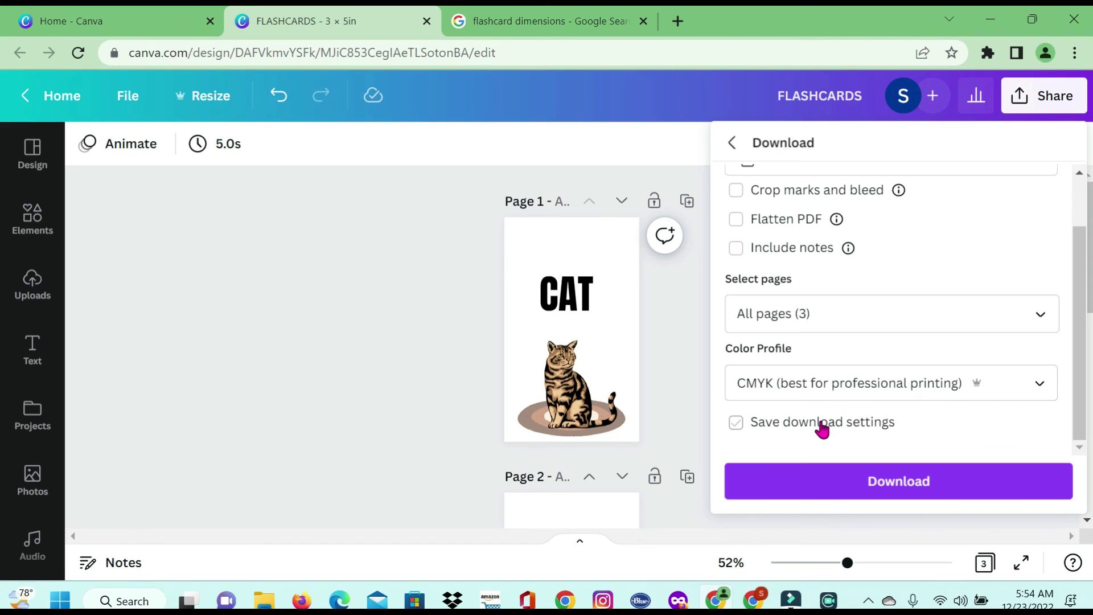
scroll(854, 378, "up", 1)
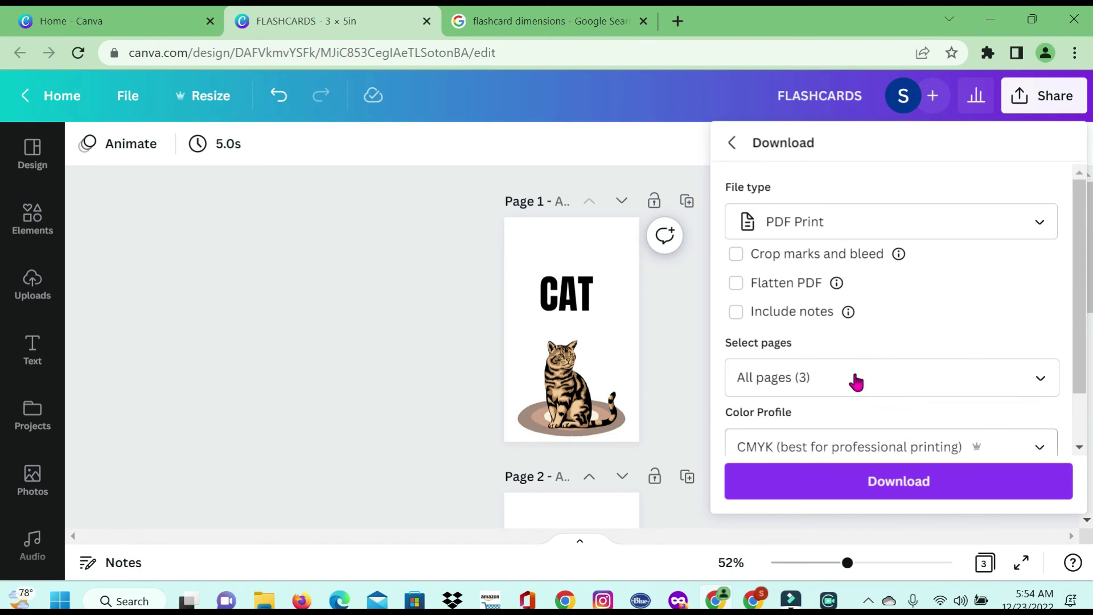
scroll(894, 340, "down", 1)
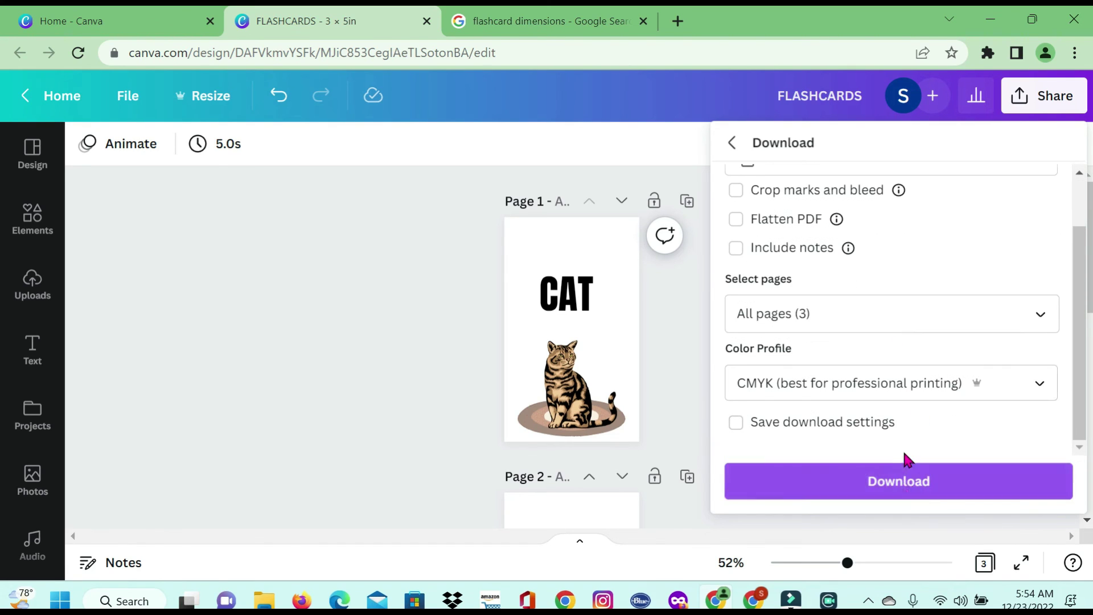
left_click(898, 480)
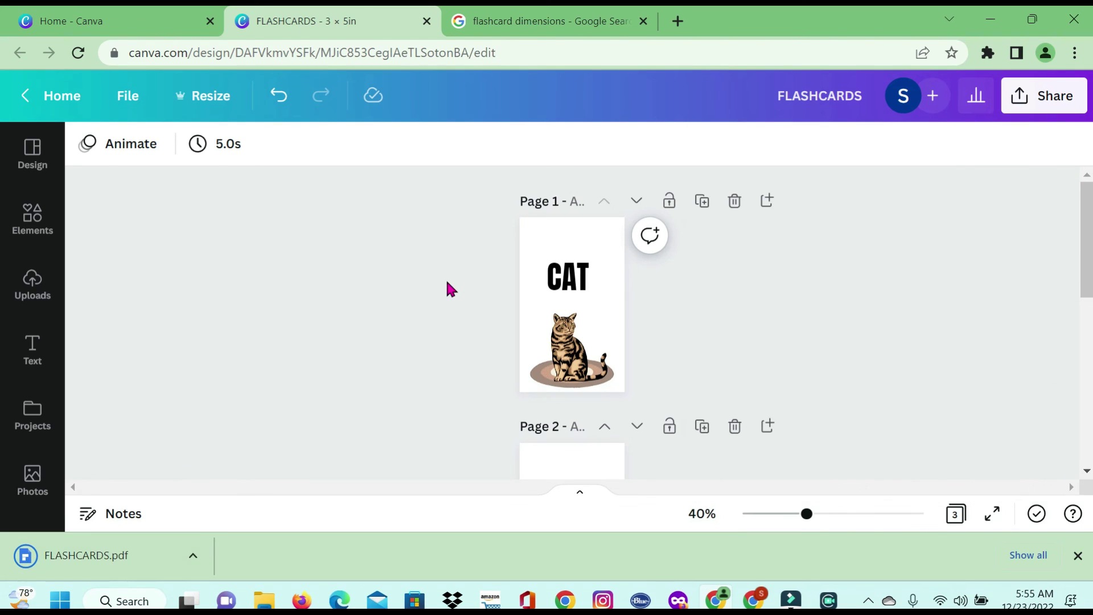
- Open the downloaded FLASHCARDS.pdf and check the cat, rabbit and horse pages
left_click(103, 554)
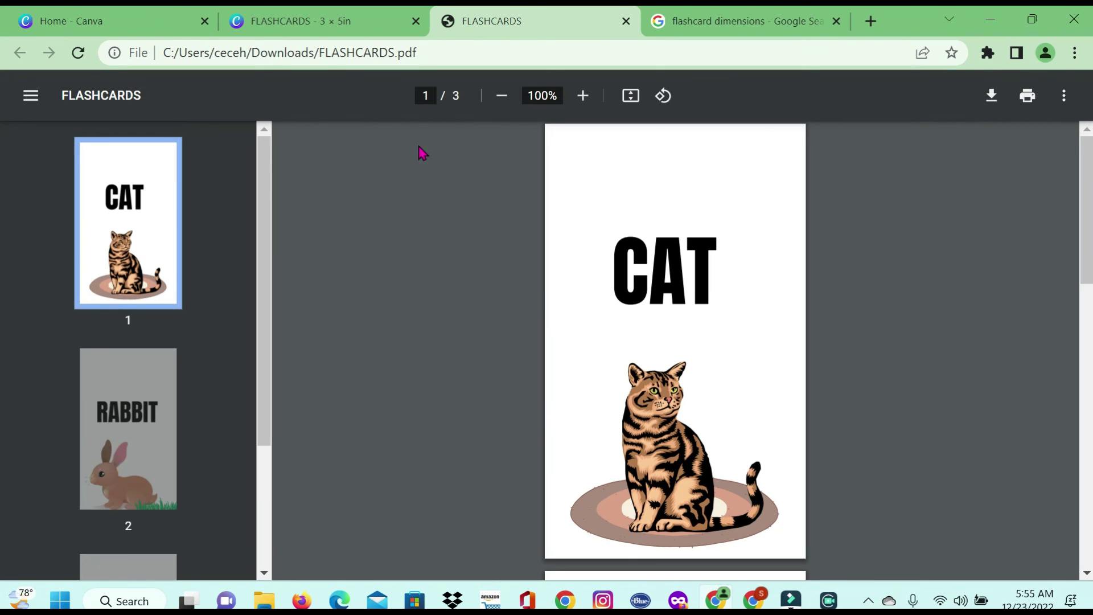
scroll(544, 381, "down", 15)
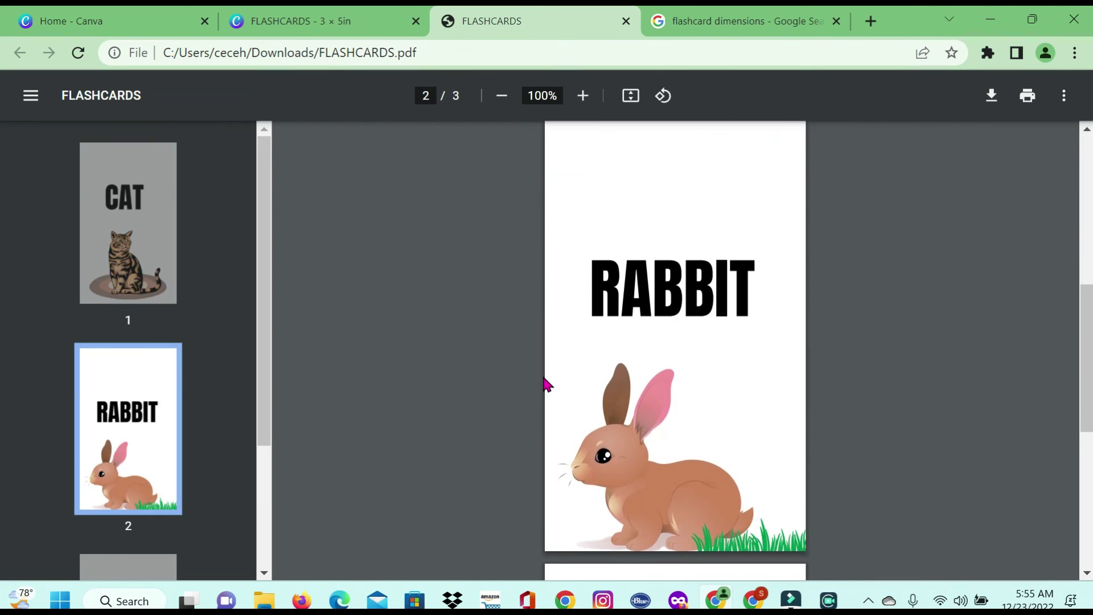
scroll(551, 386, "up", 15)
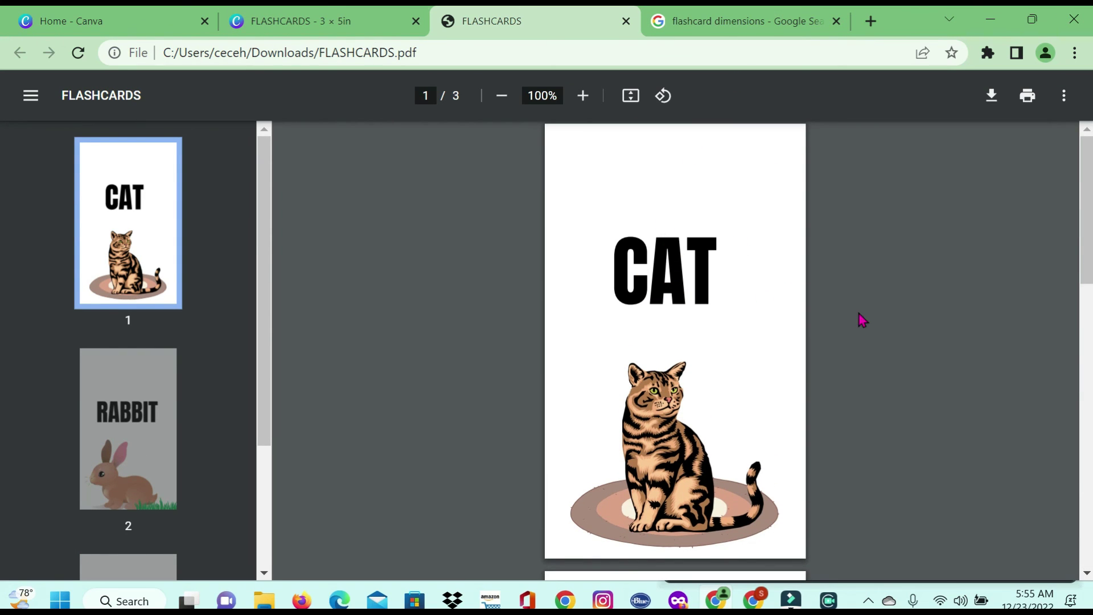
scroll(645, 392, "down", 6)
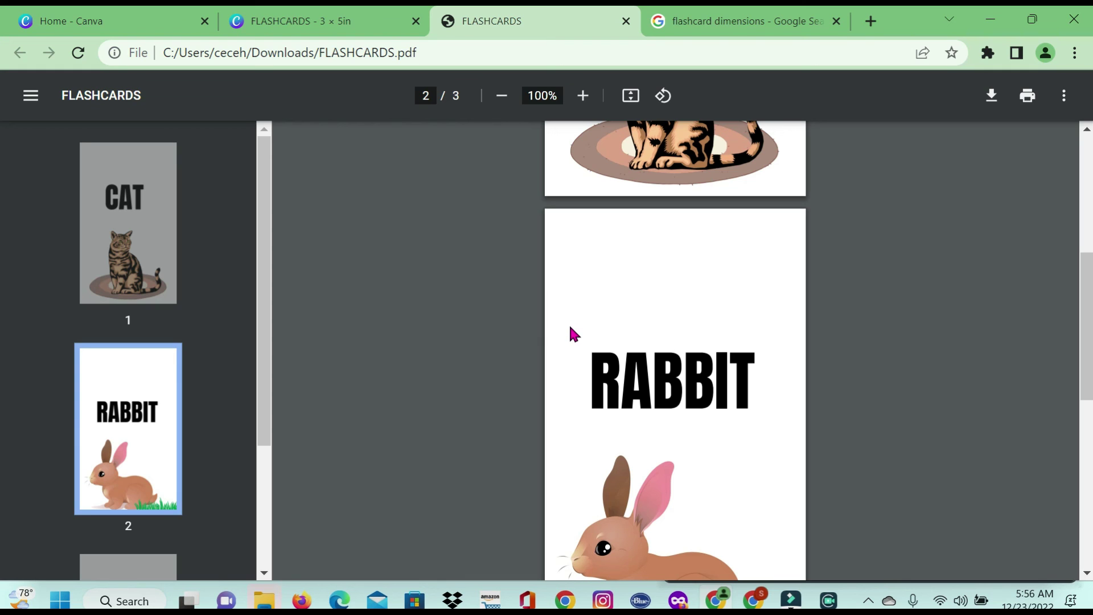
scroll(571, 327, "up", 2)
scroll(573, 327, "down", 6)
scroll(584, 327, "down", 5)
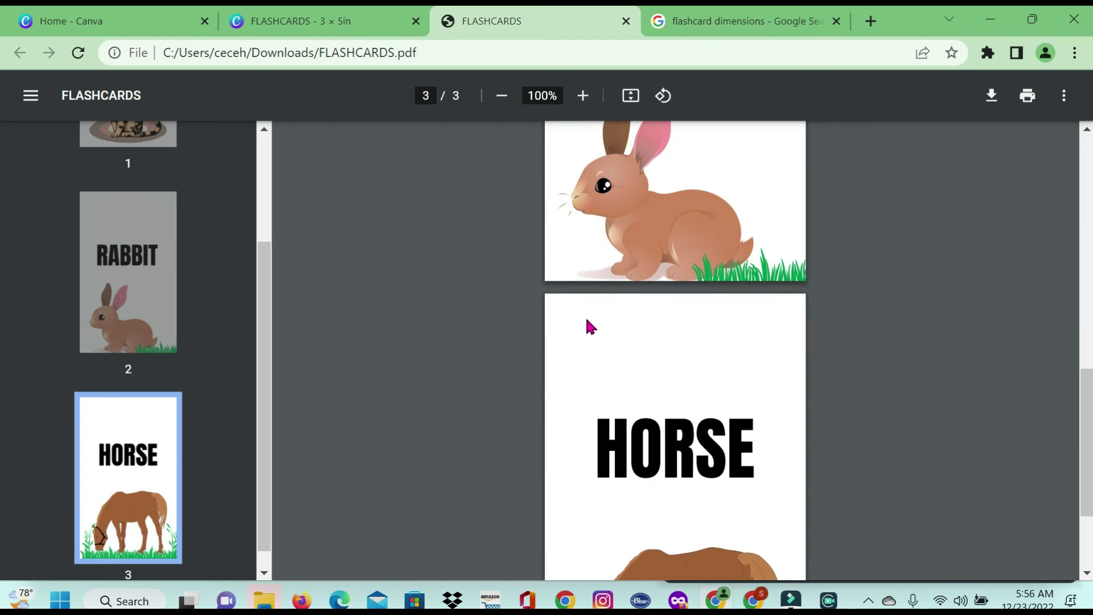